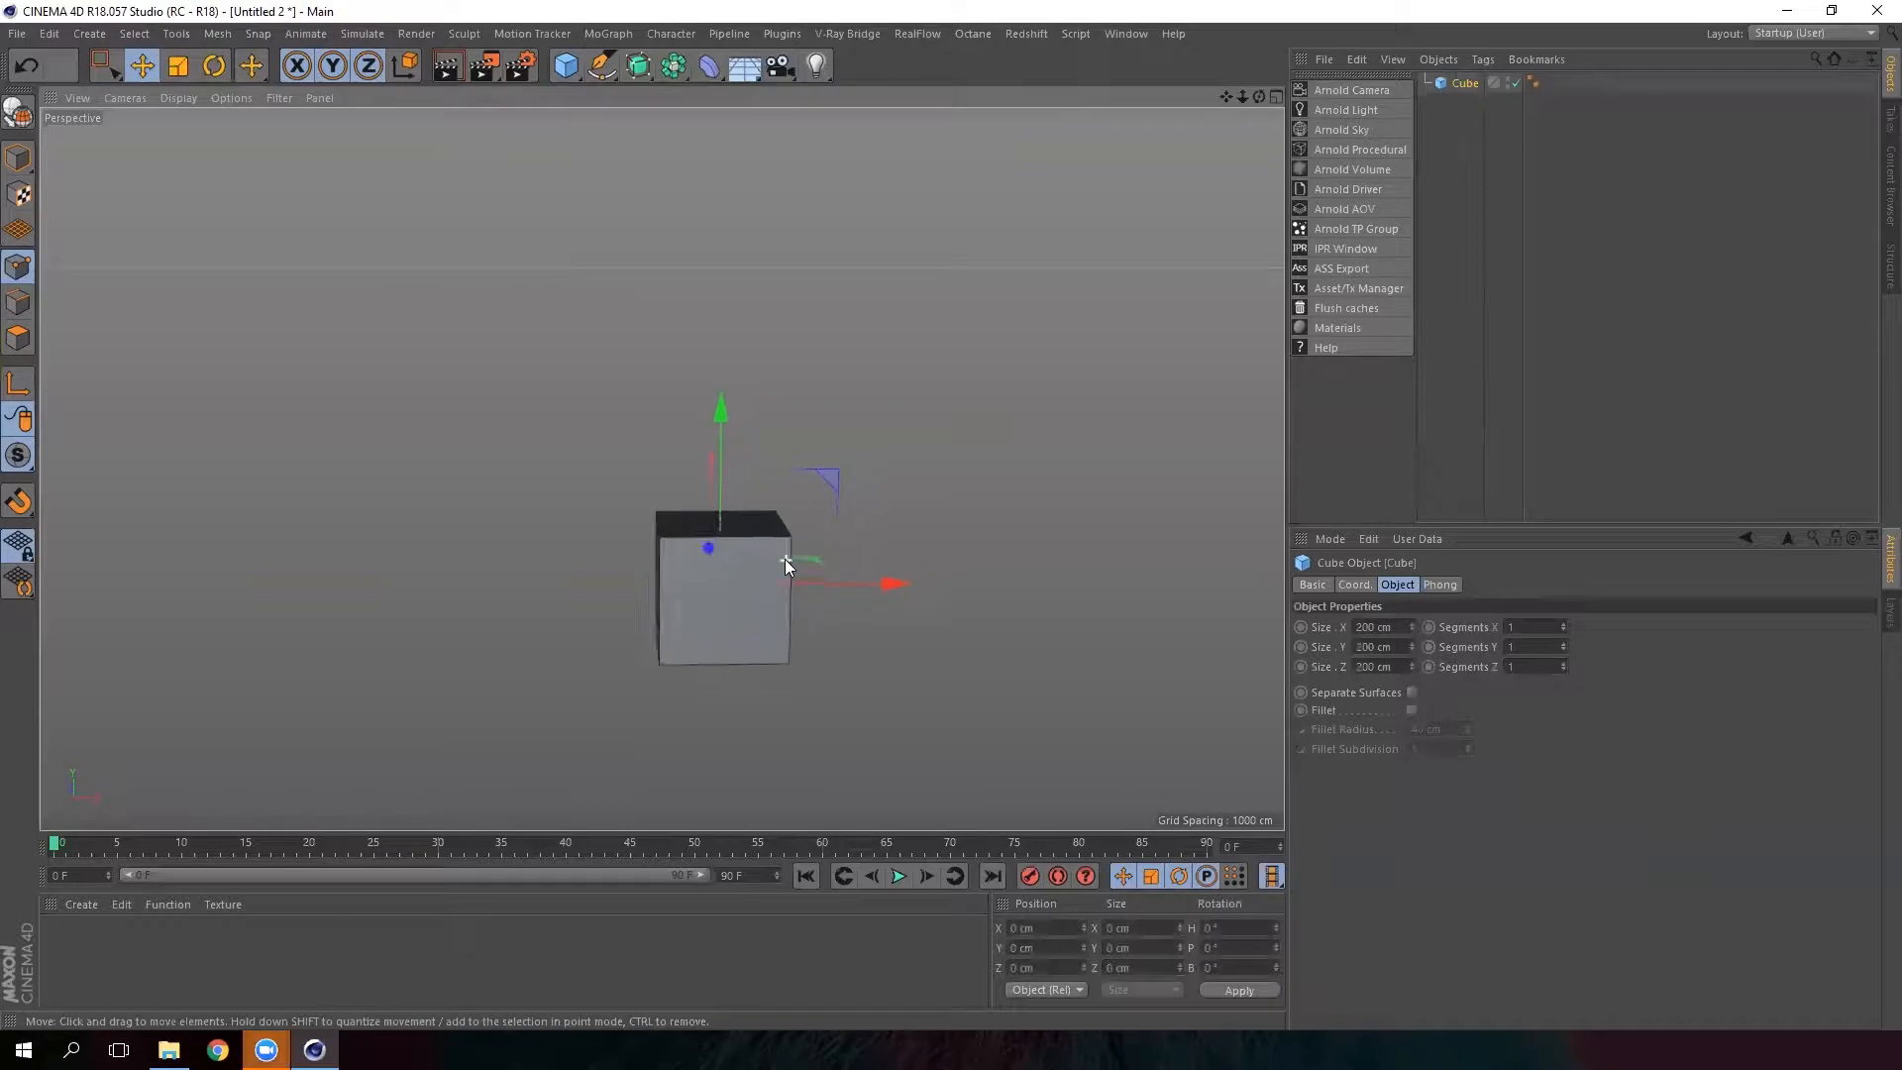
Step: Subdivide the cube into 26 × 18 × 14 segments along X, Y and Z and set its Y size to 381 cm
{"action": "mouse_move", "coordinate": [1563, 627]}
{"action": "left_mouse_down"}
{"action": "mouse_move", "coordinate": [1563, 604]}
{"action": "mouse_move", "coordinate": [1562, 652]}
{"action": "left_mouse_up"}
{"action": "left_click_drag", "start_coordinate": [824, 627], "coordinate": [734, 594], "text": "alt"}
{"action": "scroll", "coordinate": [733, 618], "scroll_direction": "up", "scroll_amount": 3}
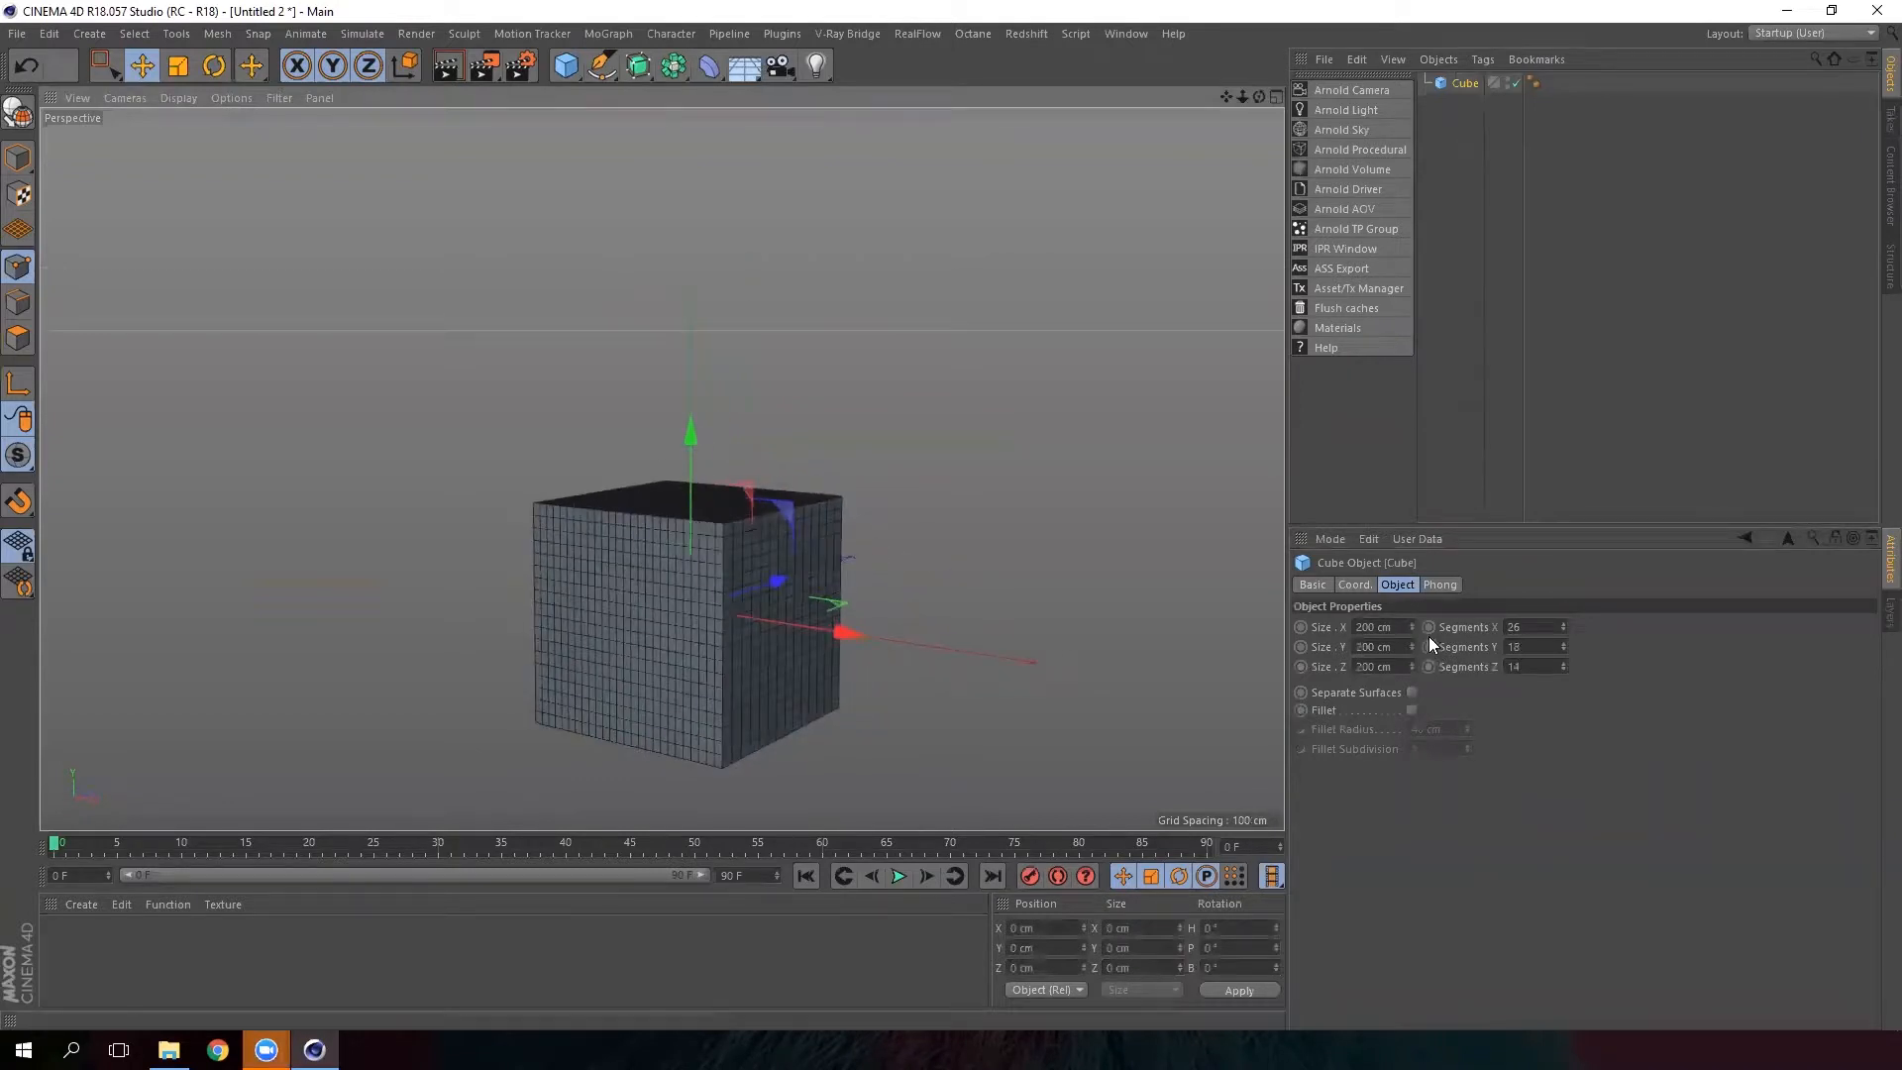
{"action": "left_click_drag", "start_coordinate": [1410, 645], "coordinate": [1442, 468]}
{"action": "scroll", "coordinate": [753, 453], "scroll_direction": "down", "scroll_amount": 2}
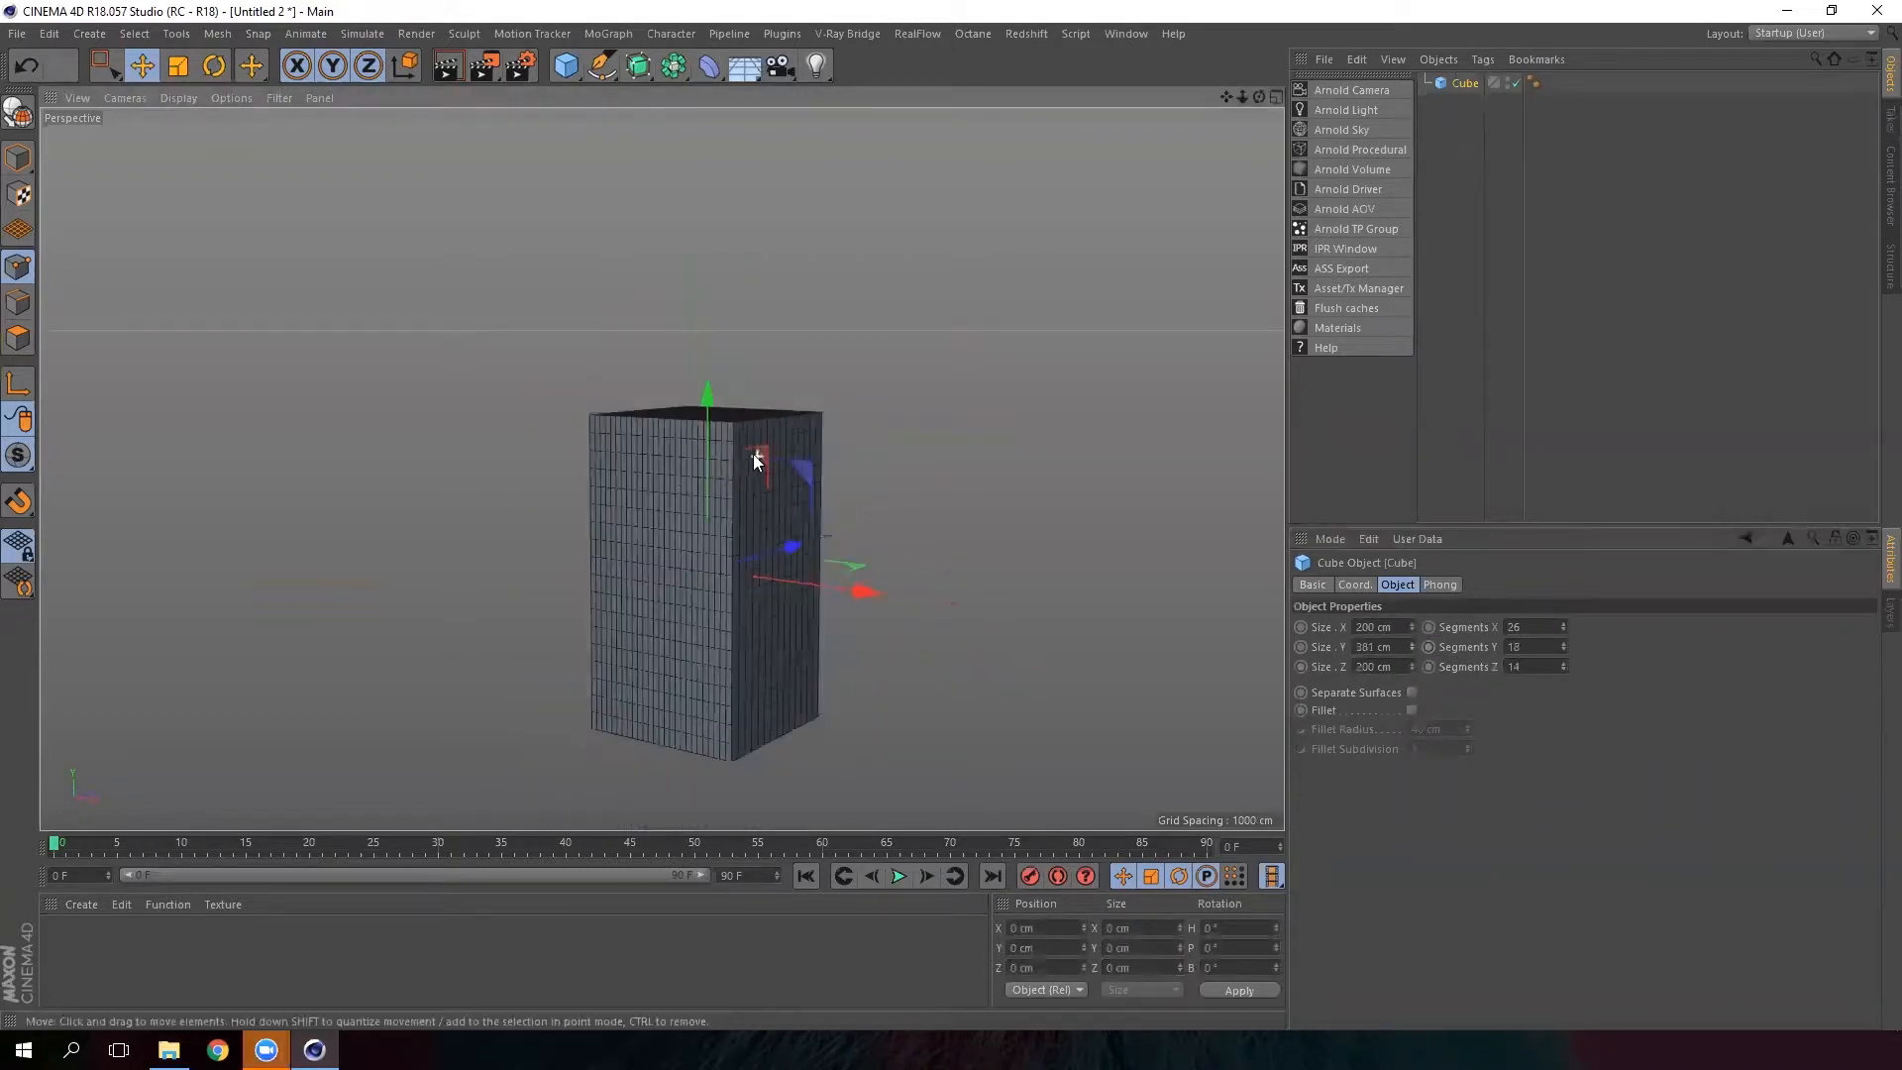
{"action": "left_click_drag", "start_coordinate": [721, 398], "coordinate": [669, 541]}
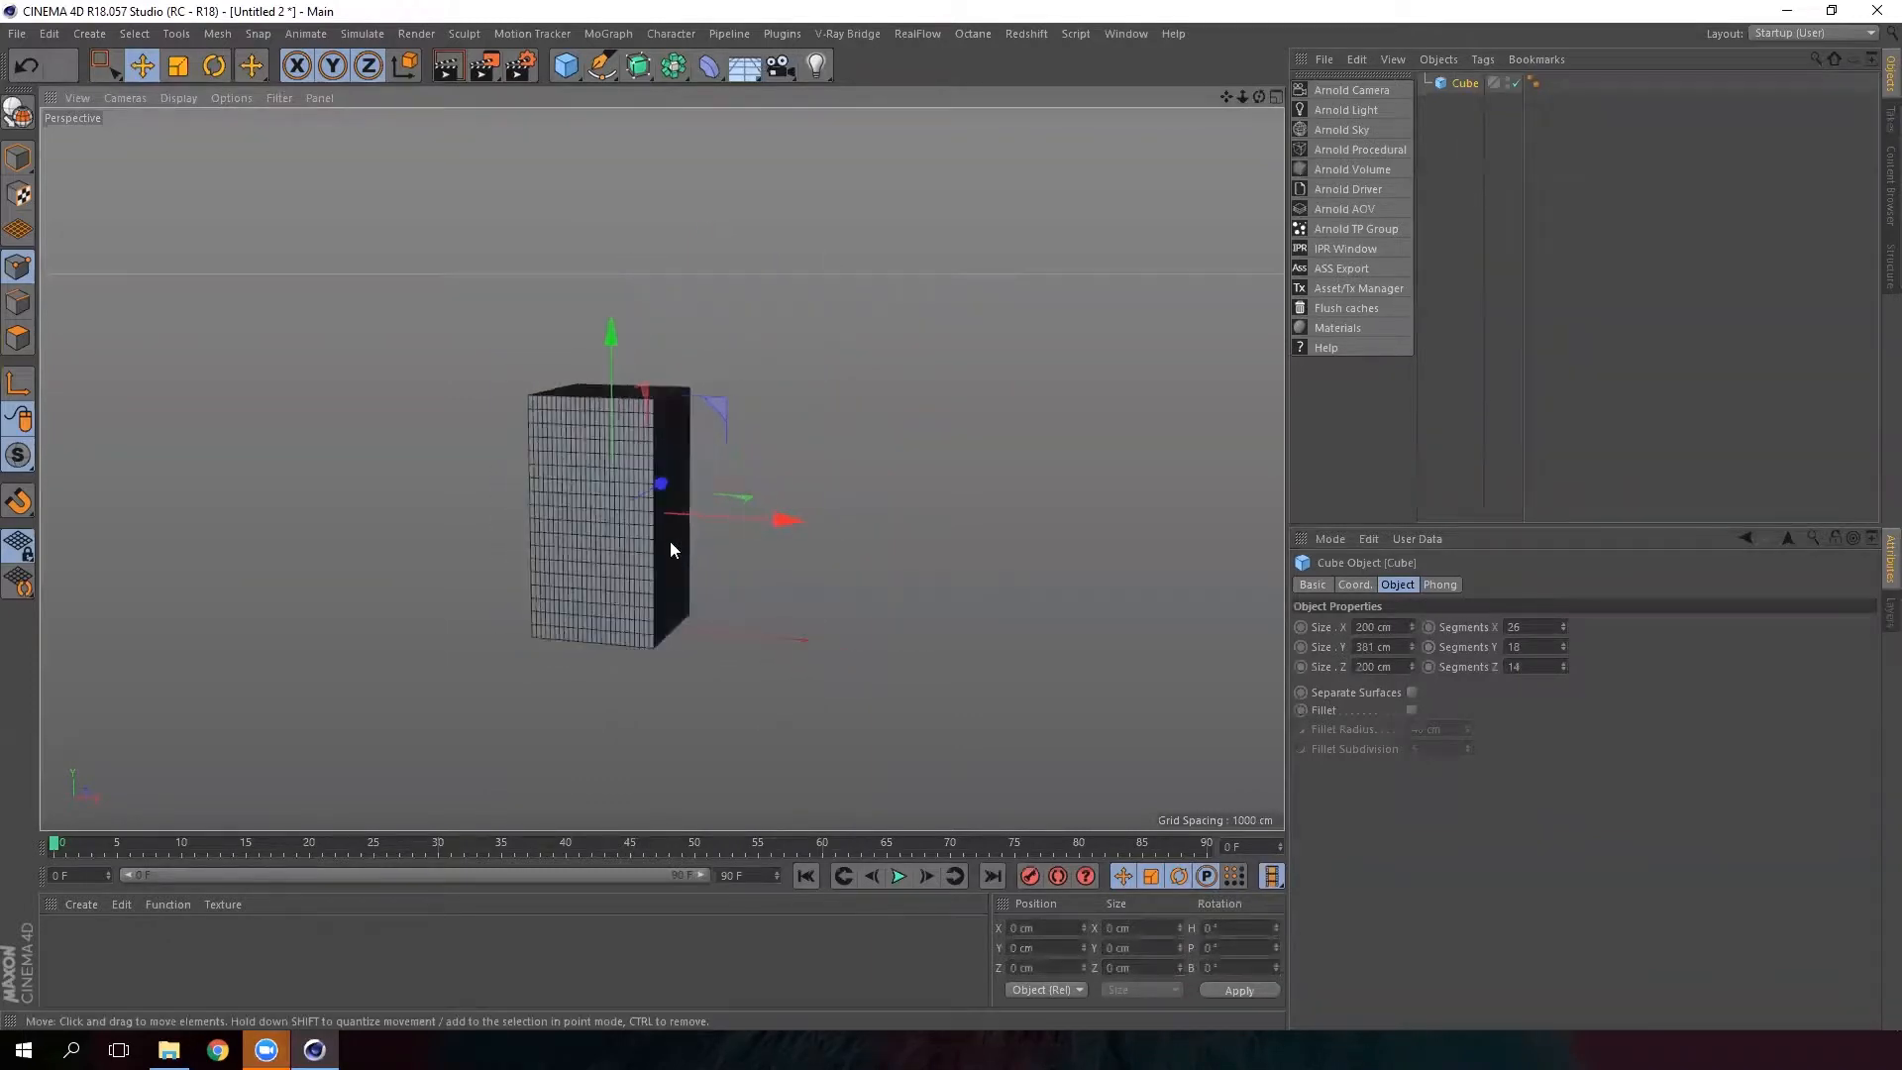
Step: Add a Bend deformer and make it a child of the cube
{"action": "left_click", "coordinate": [708, 68]}
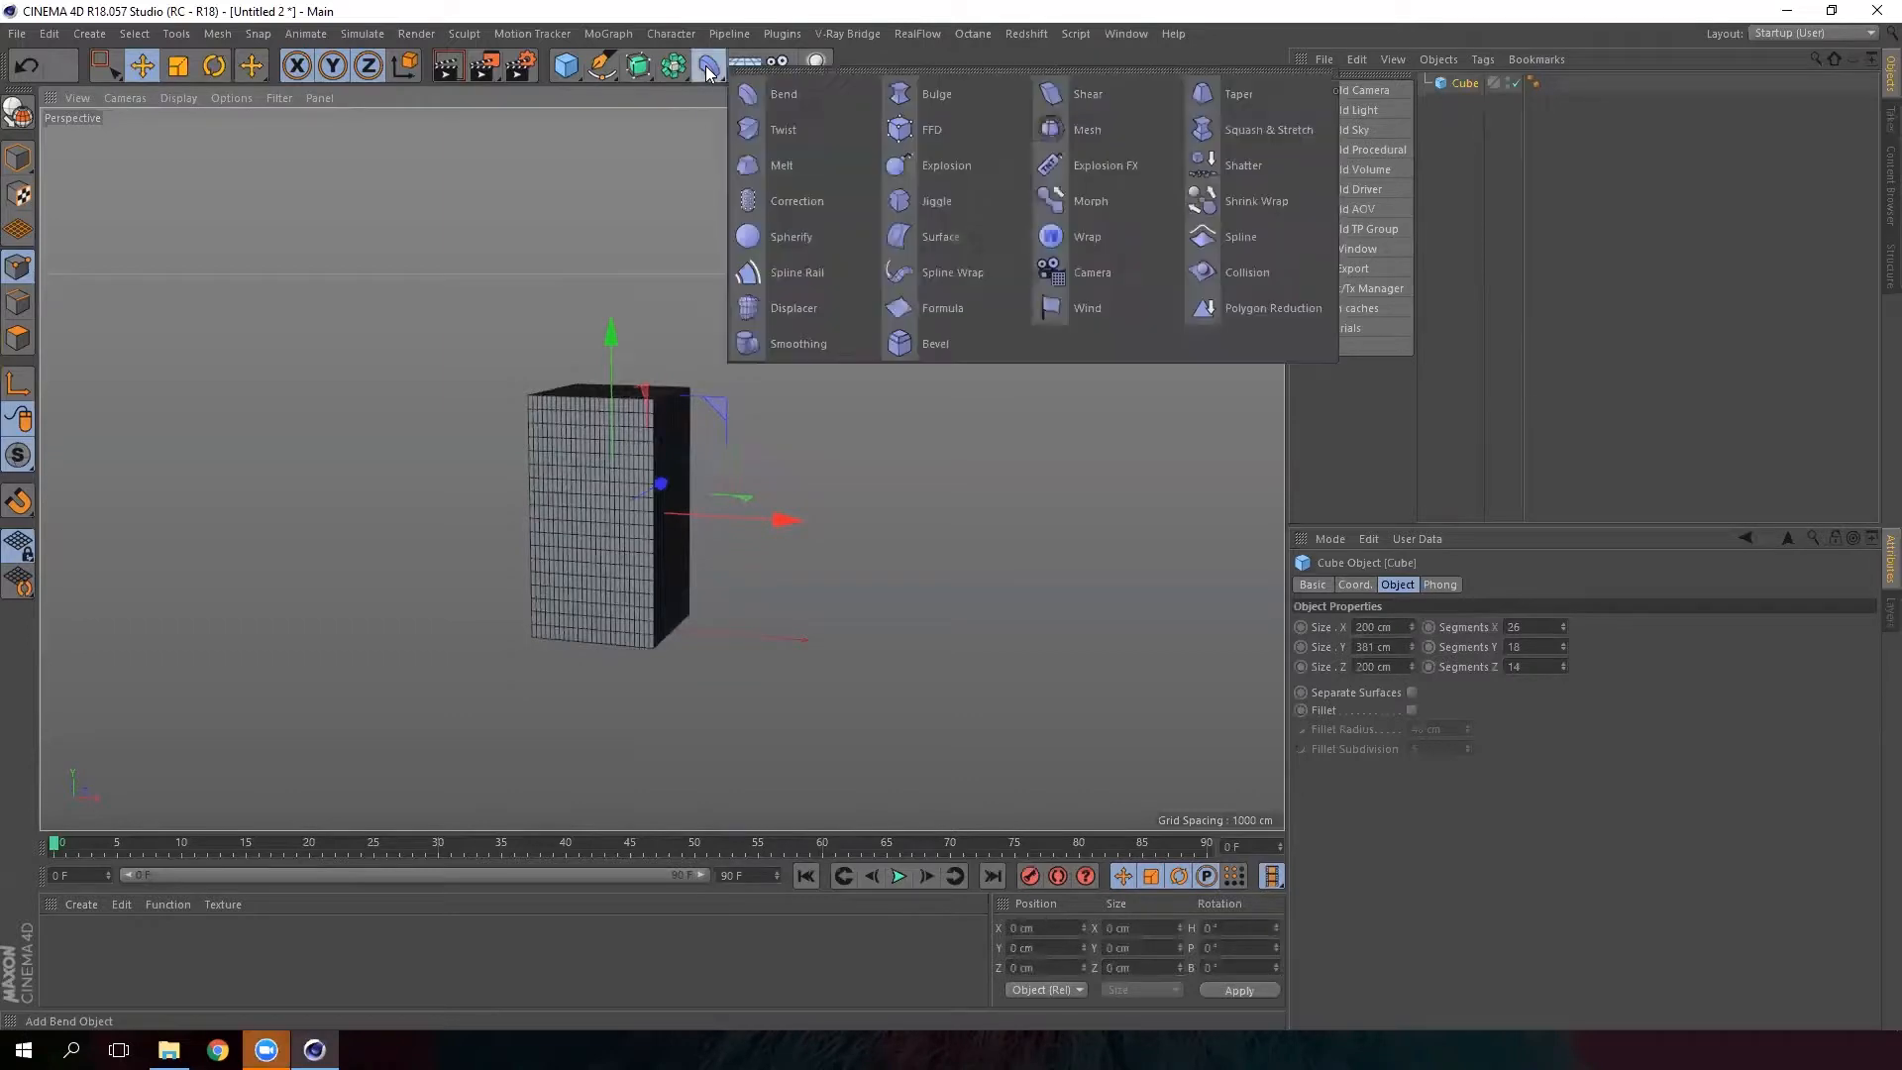
{"action": "left_click", "coordinate": [828, 97]}
{"action": "left_click_drag", "start_coordinate": [717, 500], "coordinate": [644, 473], "text": "alt"}
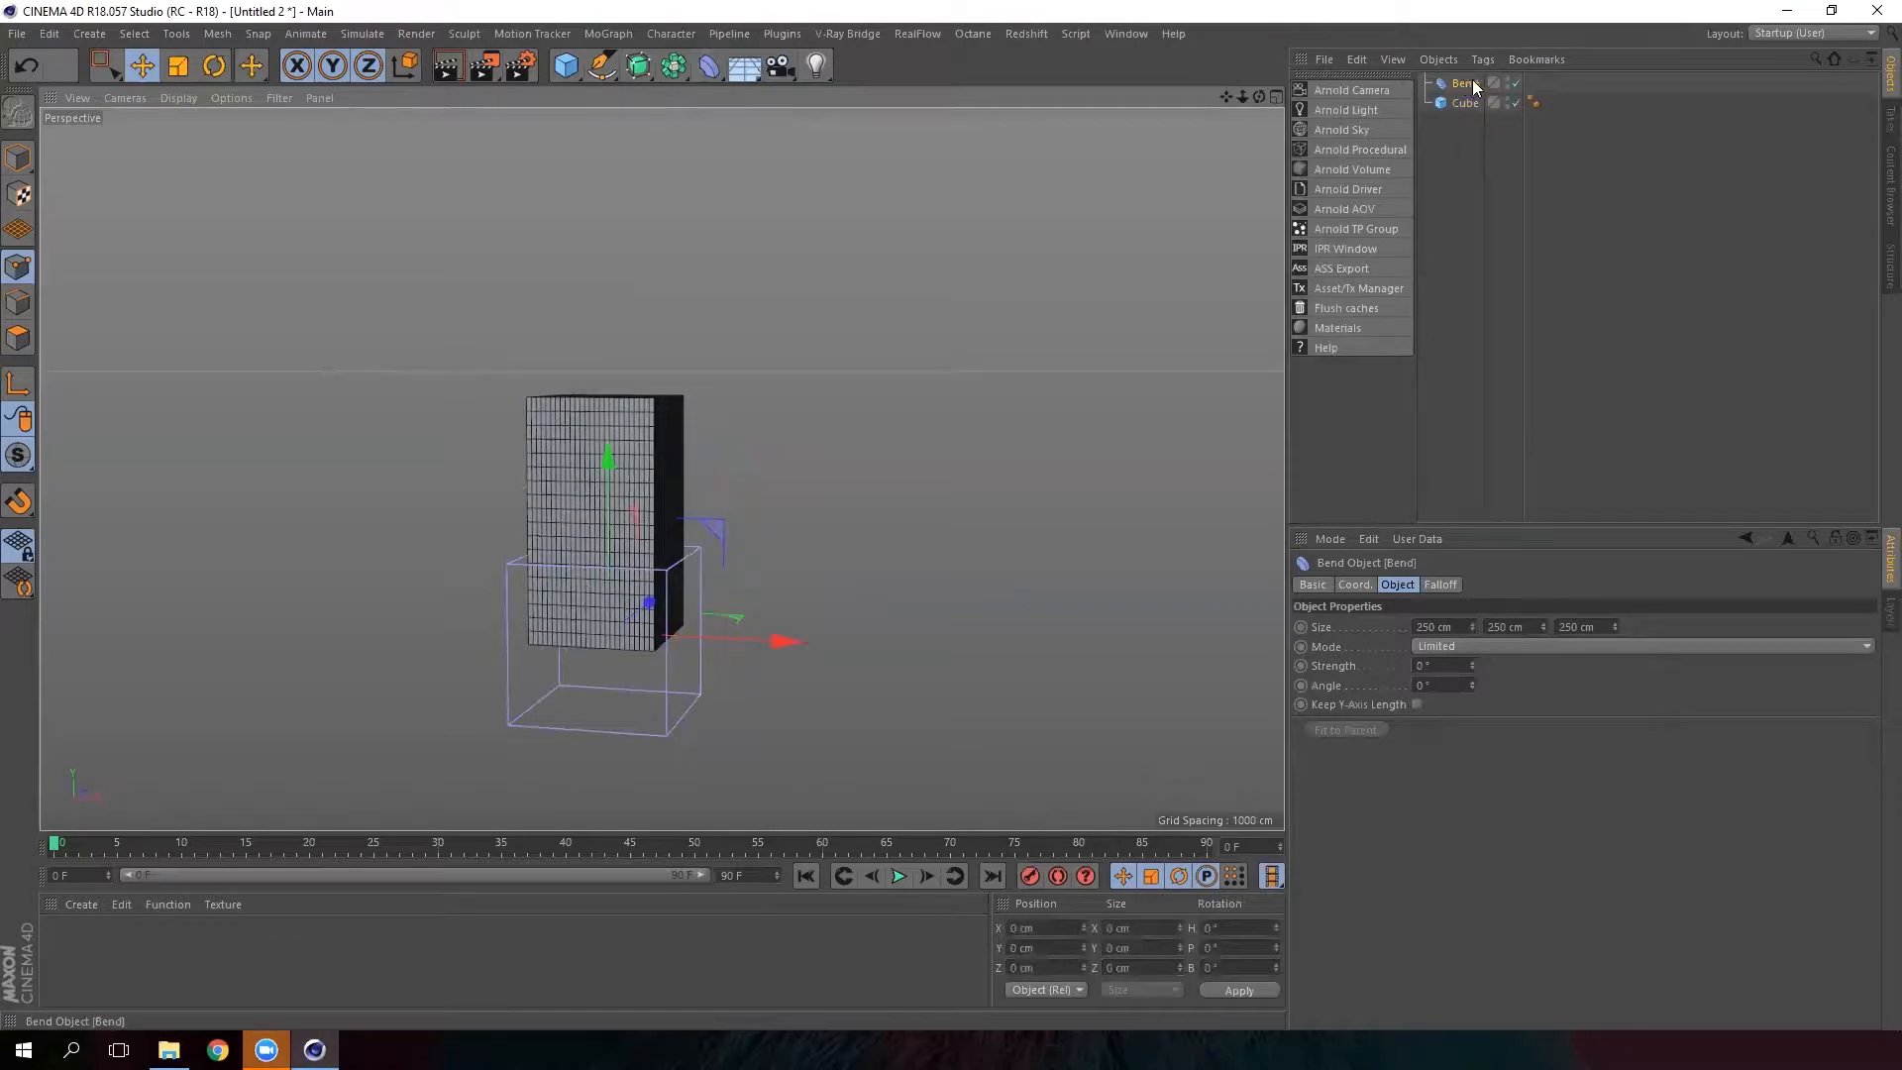
{"action": "left_click_drag", "start_coordinate": [1469, 88], "coordinate": [1515, 99]}
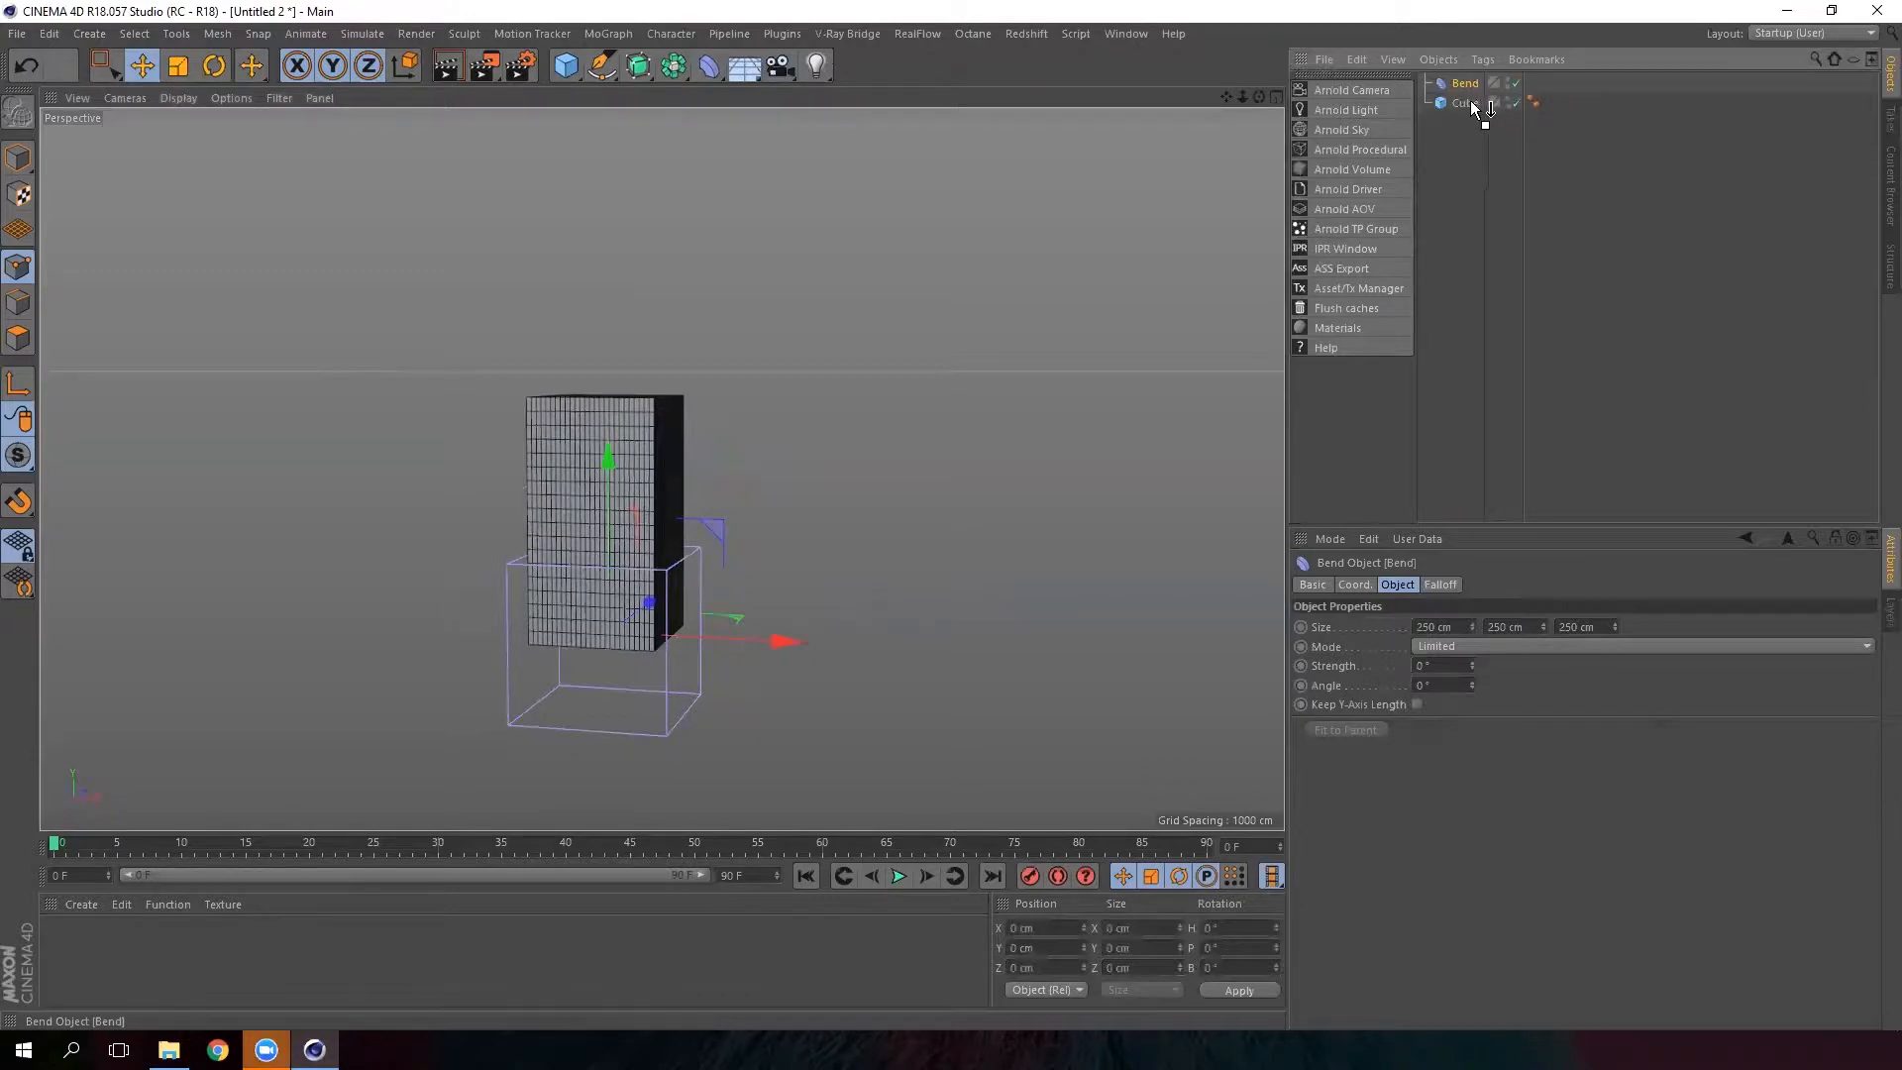
{"action": "left_click_drag", "start_coordinate": [1476, 109], "coordinate": [1476, 107]}
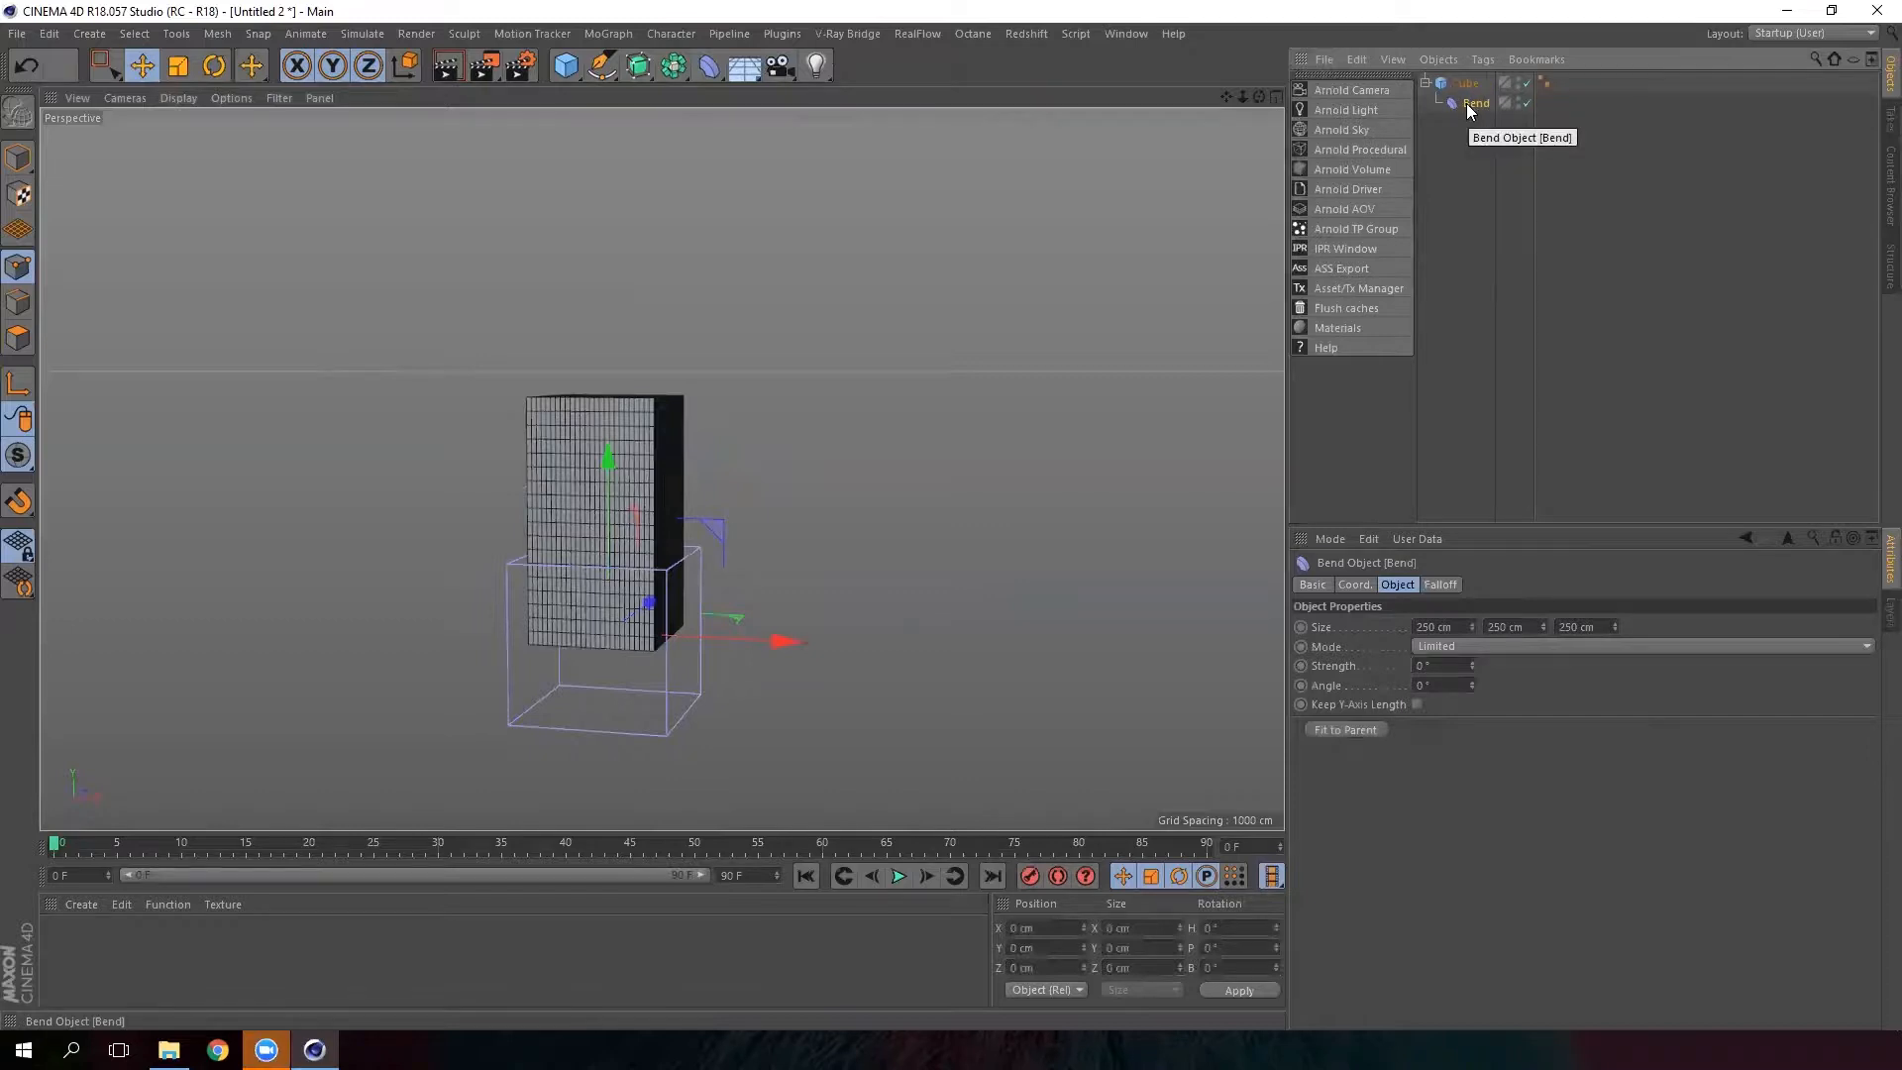
{"action": "left_click_drag", "start_coordinate": [874, 541], "coordinate": [926, 535], "text": "alt"}
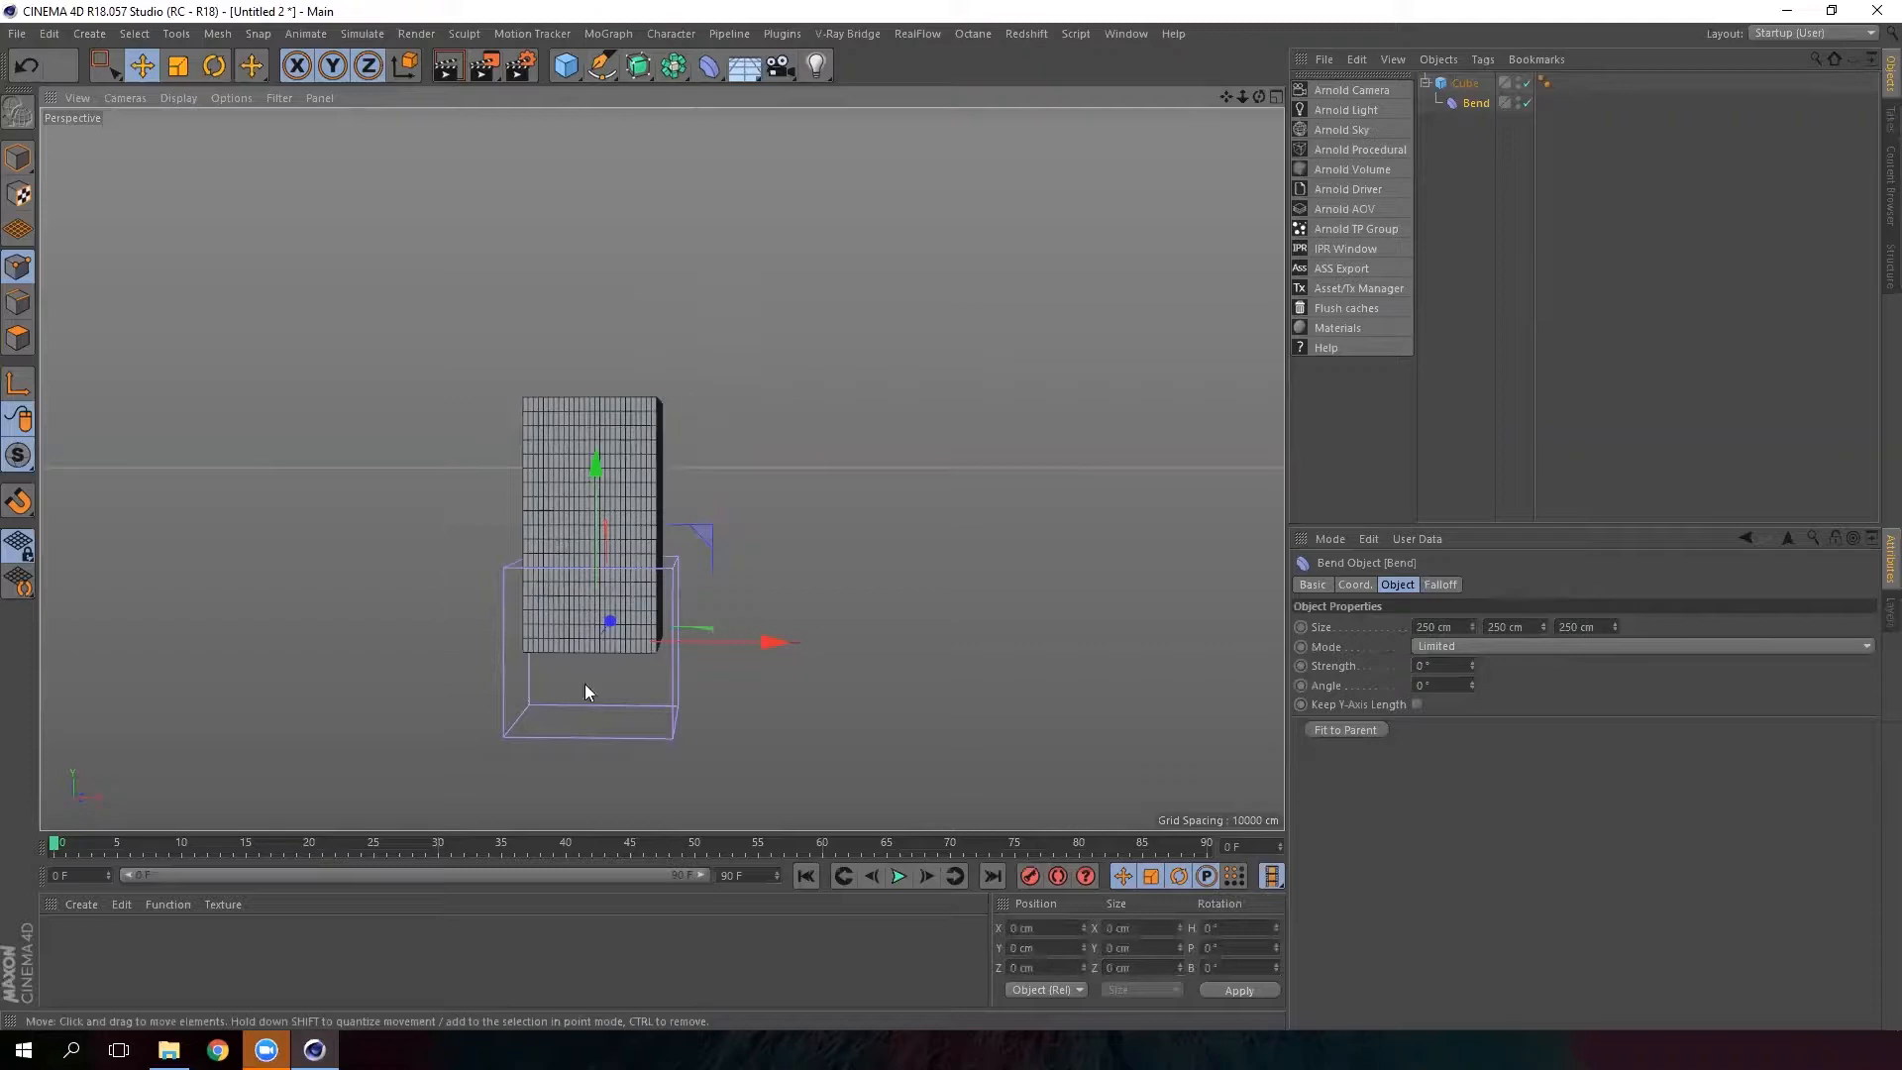
Step: Fit the Bend deformer to its parent cube
{"action": "left_click", "coordinate": [1357, 729]}
{"action": "left_click_drag", "start_coordinate": [838, 532], "coordinate": [624, 595], "text": "alt"}
{"action": "scroll", "coordinate": [634, 396], "scroll_direction": "up", "scroll_amount": 10}
{"action": "scroll", "coordinate": [668, 442], "scroll_direction": "down", "scroll_amount": 6}
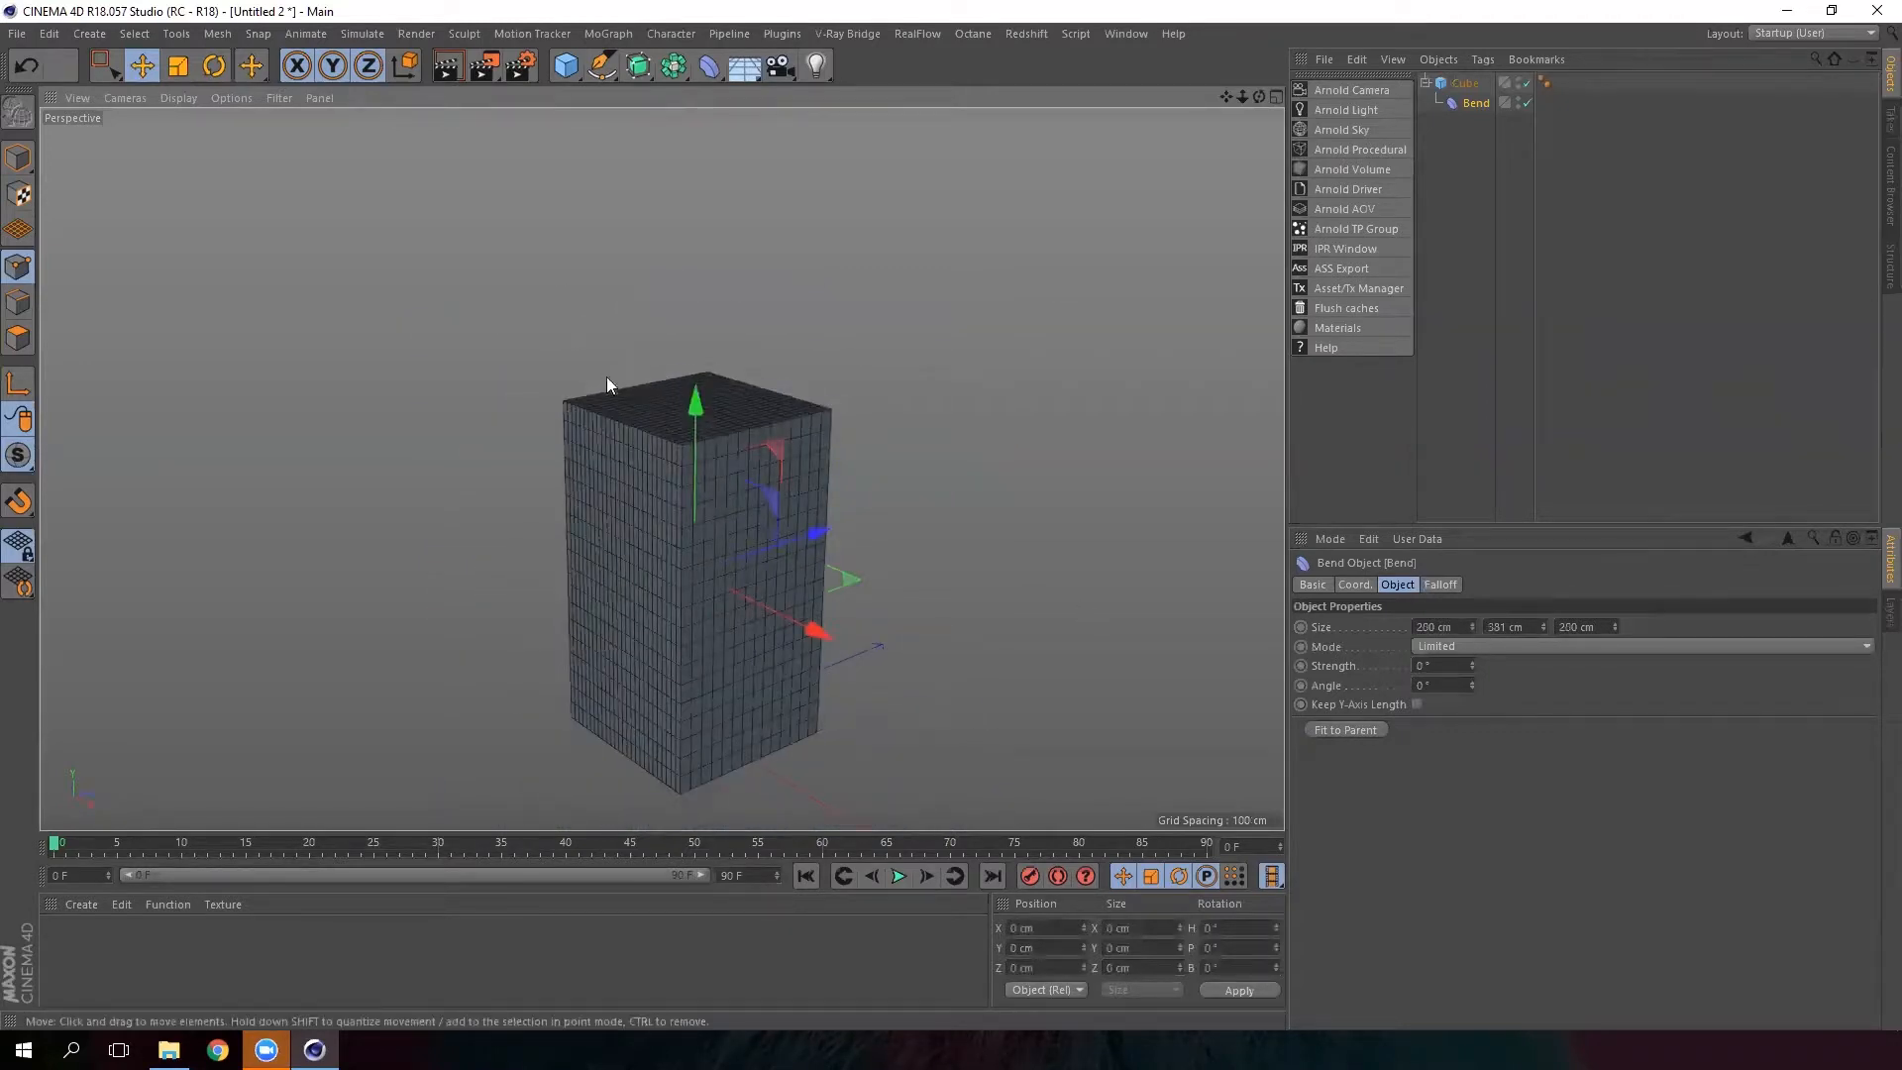
Step: Enlarge the Bend deformer slightly beyond the cube, to a size of 214 × 395 × 213 cm
{"action": "left_click_drag", "start_coordinate": [1470, 620], "coordinate": [1614, 609]}
{"action": "left_click_drag", "start_coordinate": [769, 509], "coordinate": [694, 434], "text": "alt"}
{"action": "right_click_drag", "start_coordinate": [616, 428], "coordinate": [710, 412], "text": "alt"}
{"action": "left_click_drag", "start_coordinate": [709, 413], "coordinate": [806, 422], "text": "alt"}
{"action": "right_click_drag", "start_coordinate": [806, 422], "coordinate": [772, 436], "text": "alt"}
{"action": "right_click_drag", "start_coordinate": [856, 547], "coordinate": [804, 567], "text": "alt"}
{"action": "left_click_drag", "start_coordinate": [727, 644], "coordinate": [848, 636], "text": "alt"}
{"action": "middle_click_drag", "start_coordinate": [847, 636], "coordinate": [751, 506], "text": "alt"}
Step: Set the Bend strength to 178° to curve the cube into an arch
{"action": "left_click_drag", "start_coordinate": [1472, 663], "coordinate": [1470, 510]}
{"action": "left_click_drag", "start_coordinate": [1474, 661], "coordinate": [1472, 655]}
{"action": "mouse_move", "coordinate": [1002, 619]}
{"action": "left_mouse_down", "text": "alt"}
{"action": "mouse_move", "coordinate": [688, 623]}
{"action": "mouse_move", "coordinate": [1092, 624]}
{"action": "mouse_move", "coordinate": [969, 617]}
{"action": "left_mouse_up", "text": "alt"}
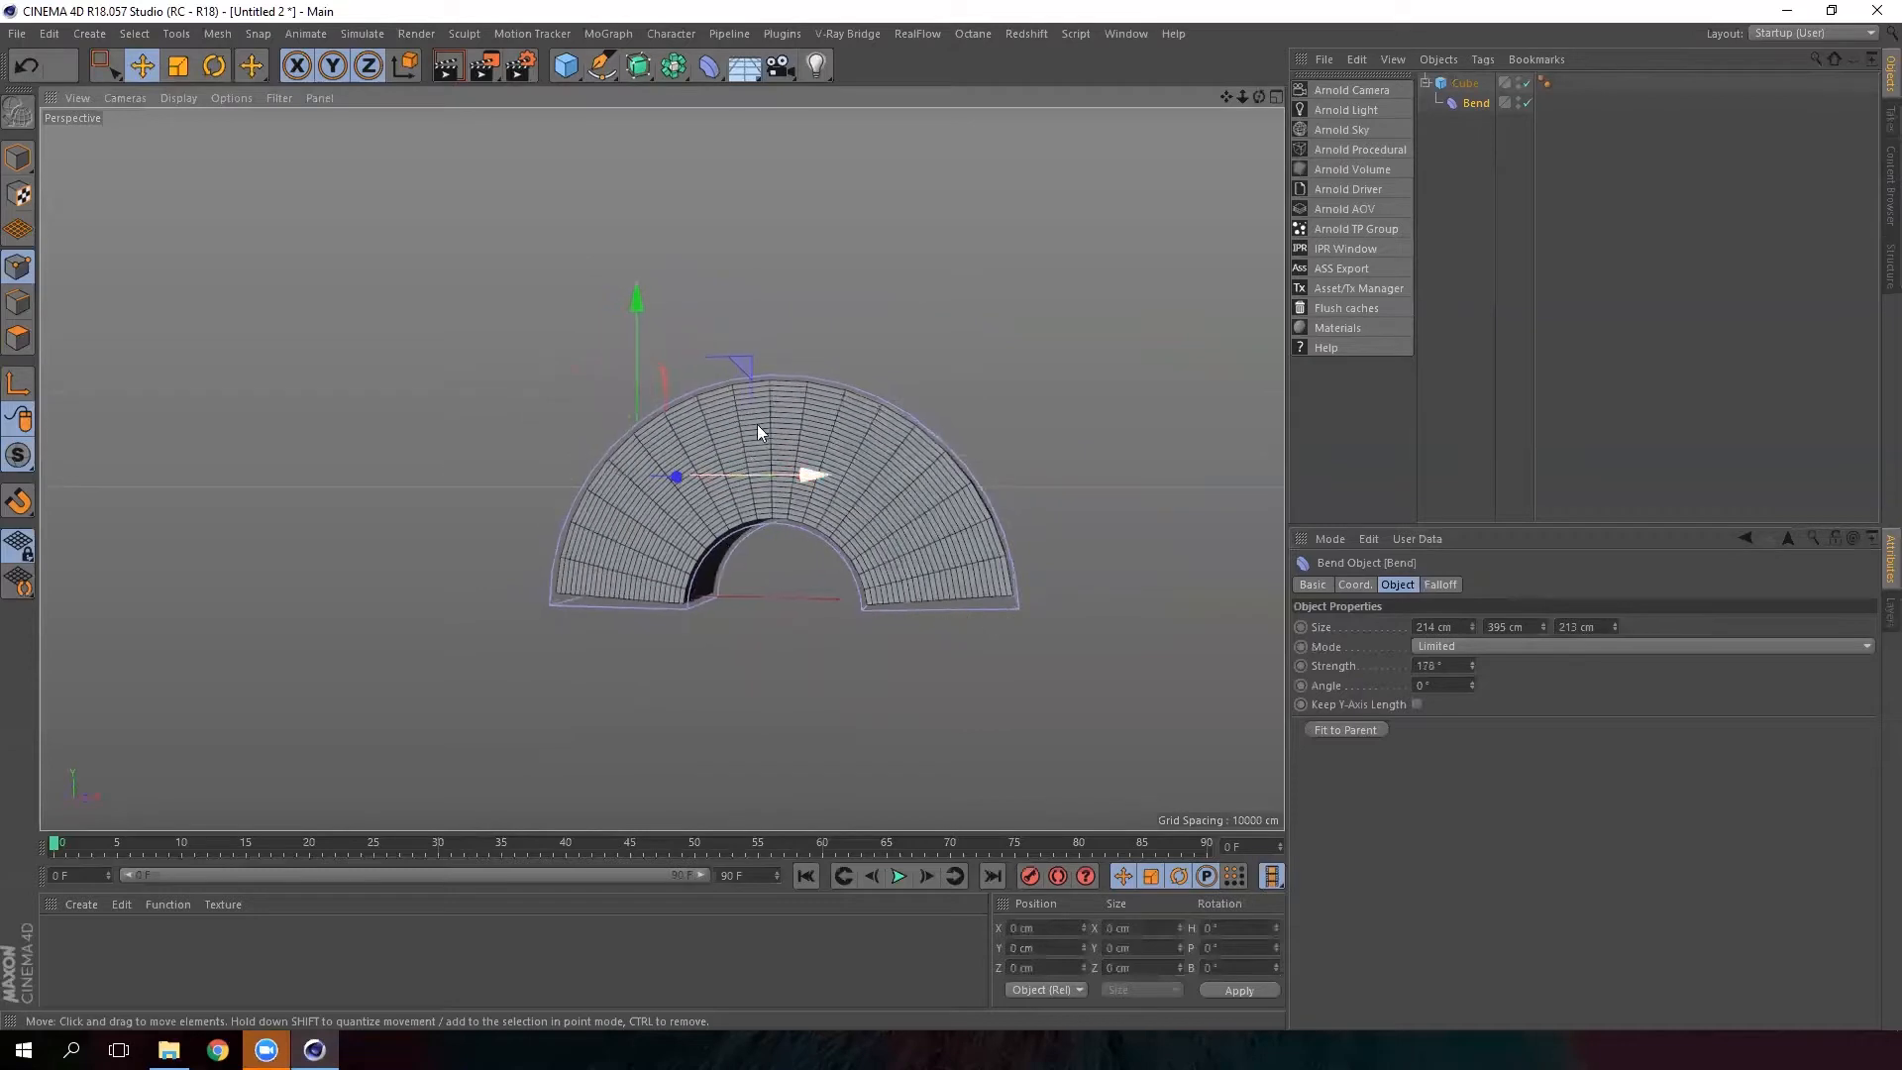
Step: Smooth the arch's curve by setting the cube's segments to 13 in X and 90 in Y
{"action": "scroll", "coordinate": [757, 426], "scroll_direction": "up", "scroll_amount": 8}
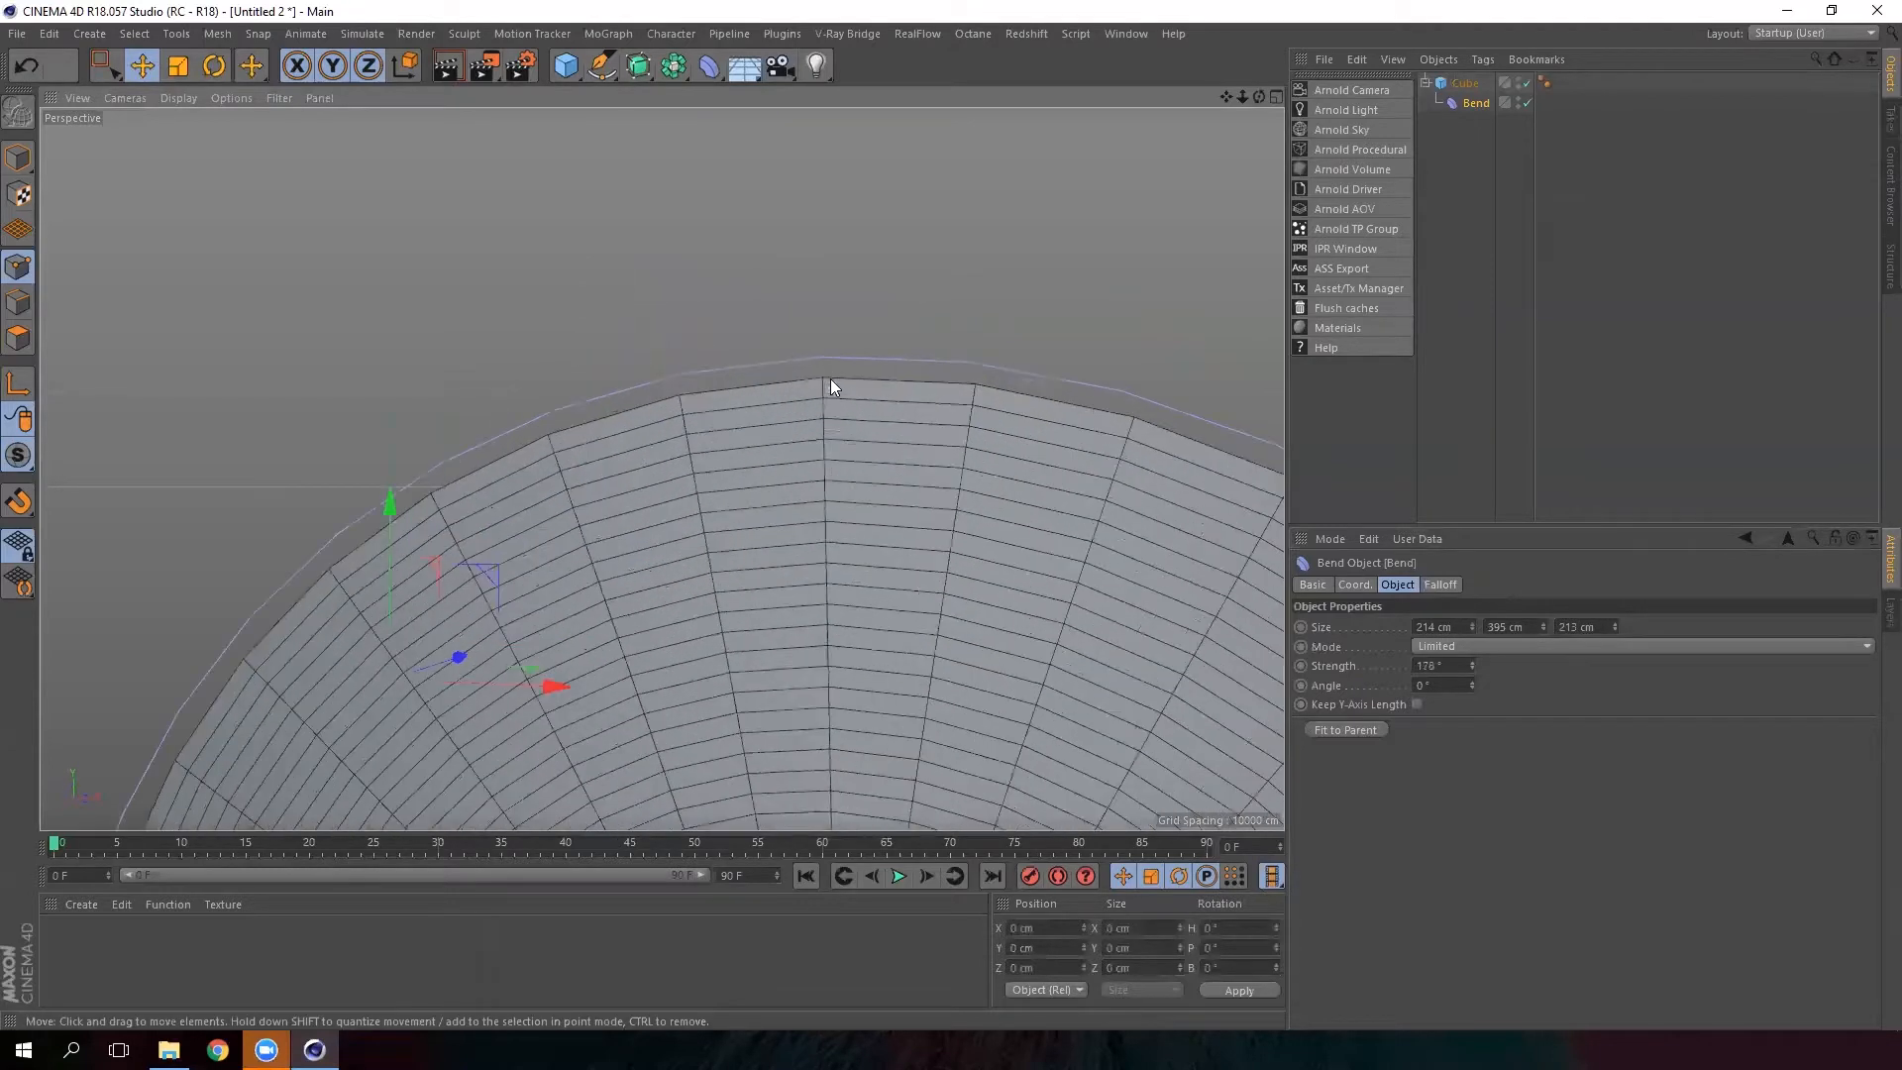
{"action": "scroll", "coordinate": [830, 378], "scroll_direction": "up", "scroll_amount": 3}
{"action": "scroll", "coordinate": [826, 458], "scroll_direction": "down", "scroll_amount": 10}
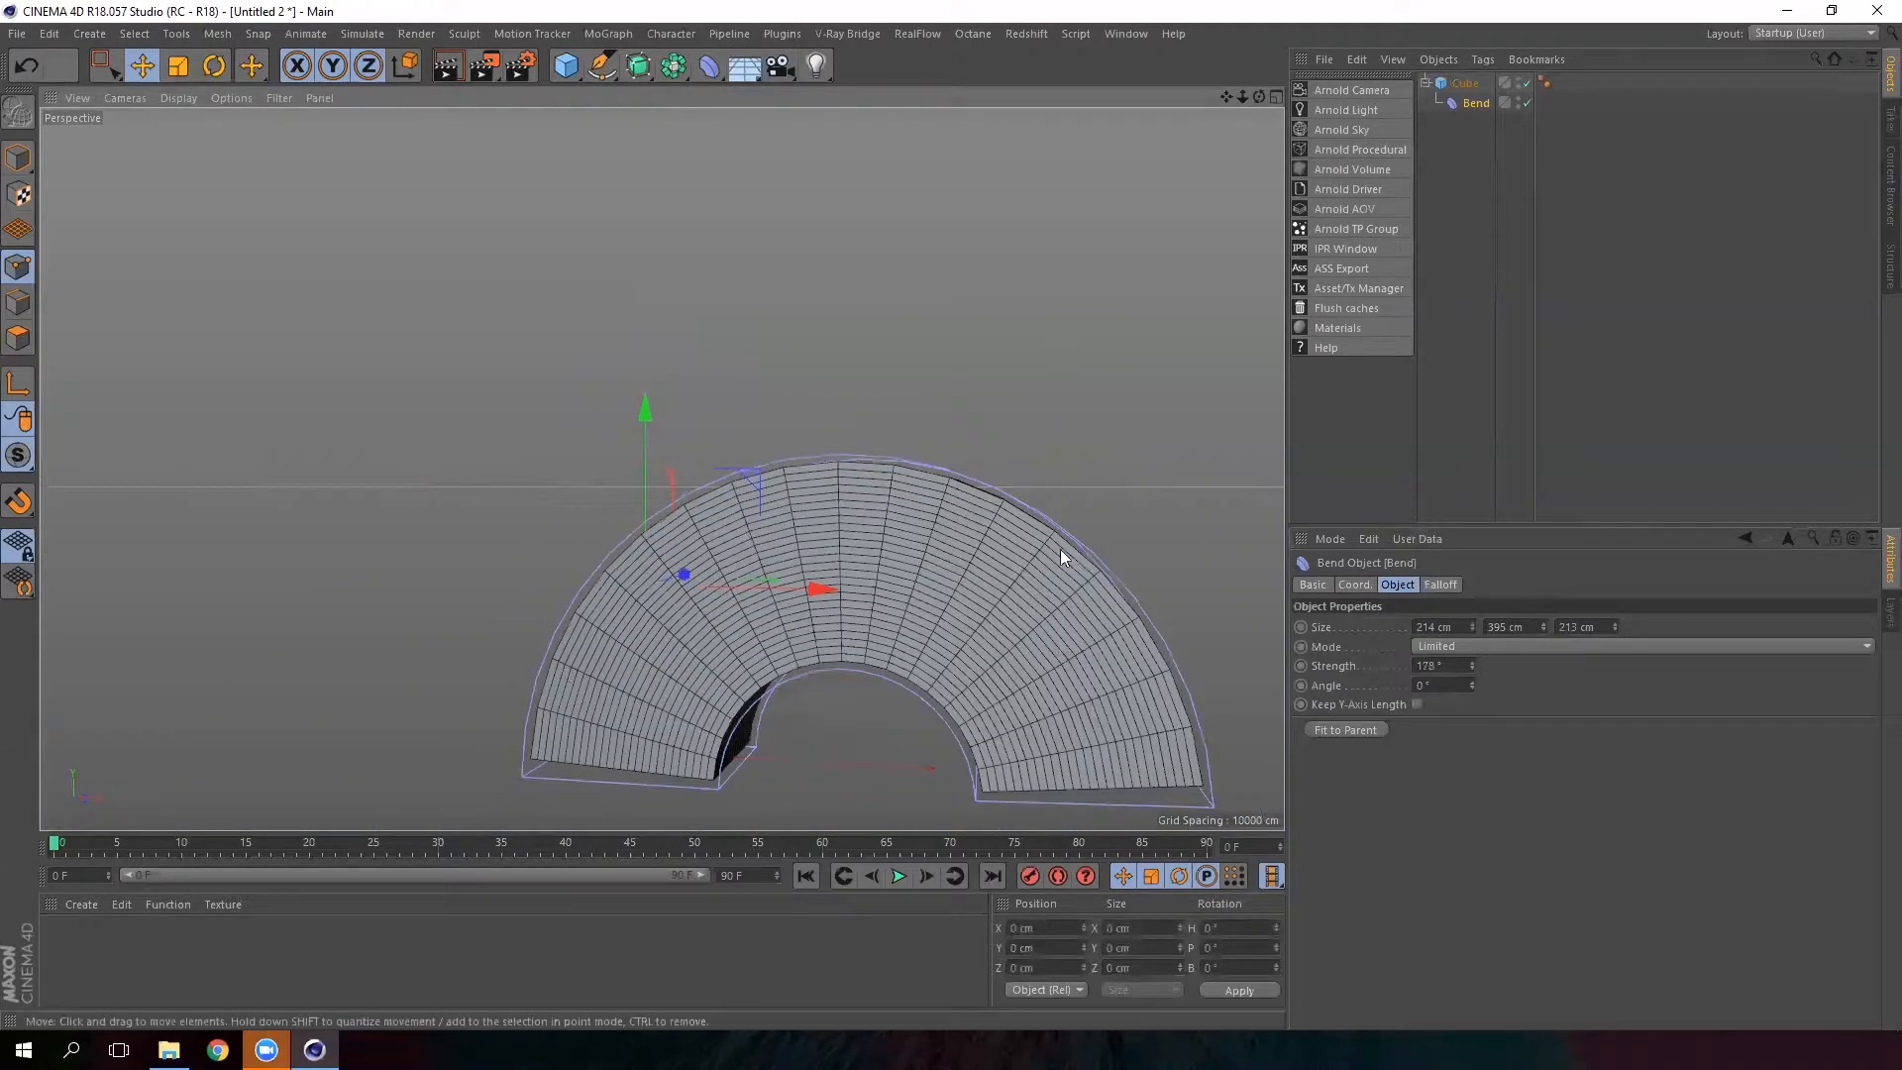
{"action": "left_click", "coordinate": [1480, 83]}
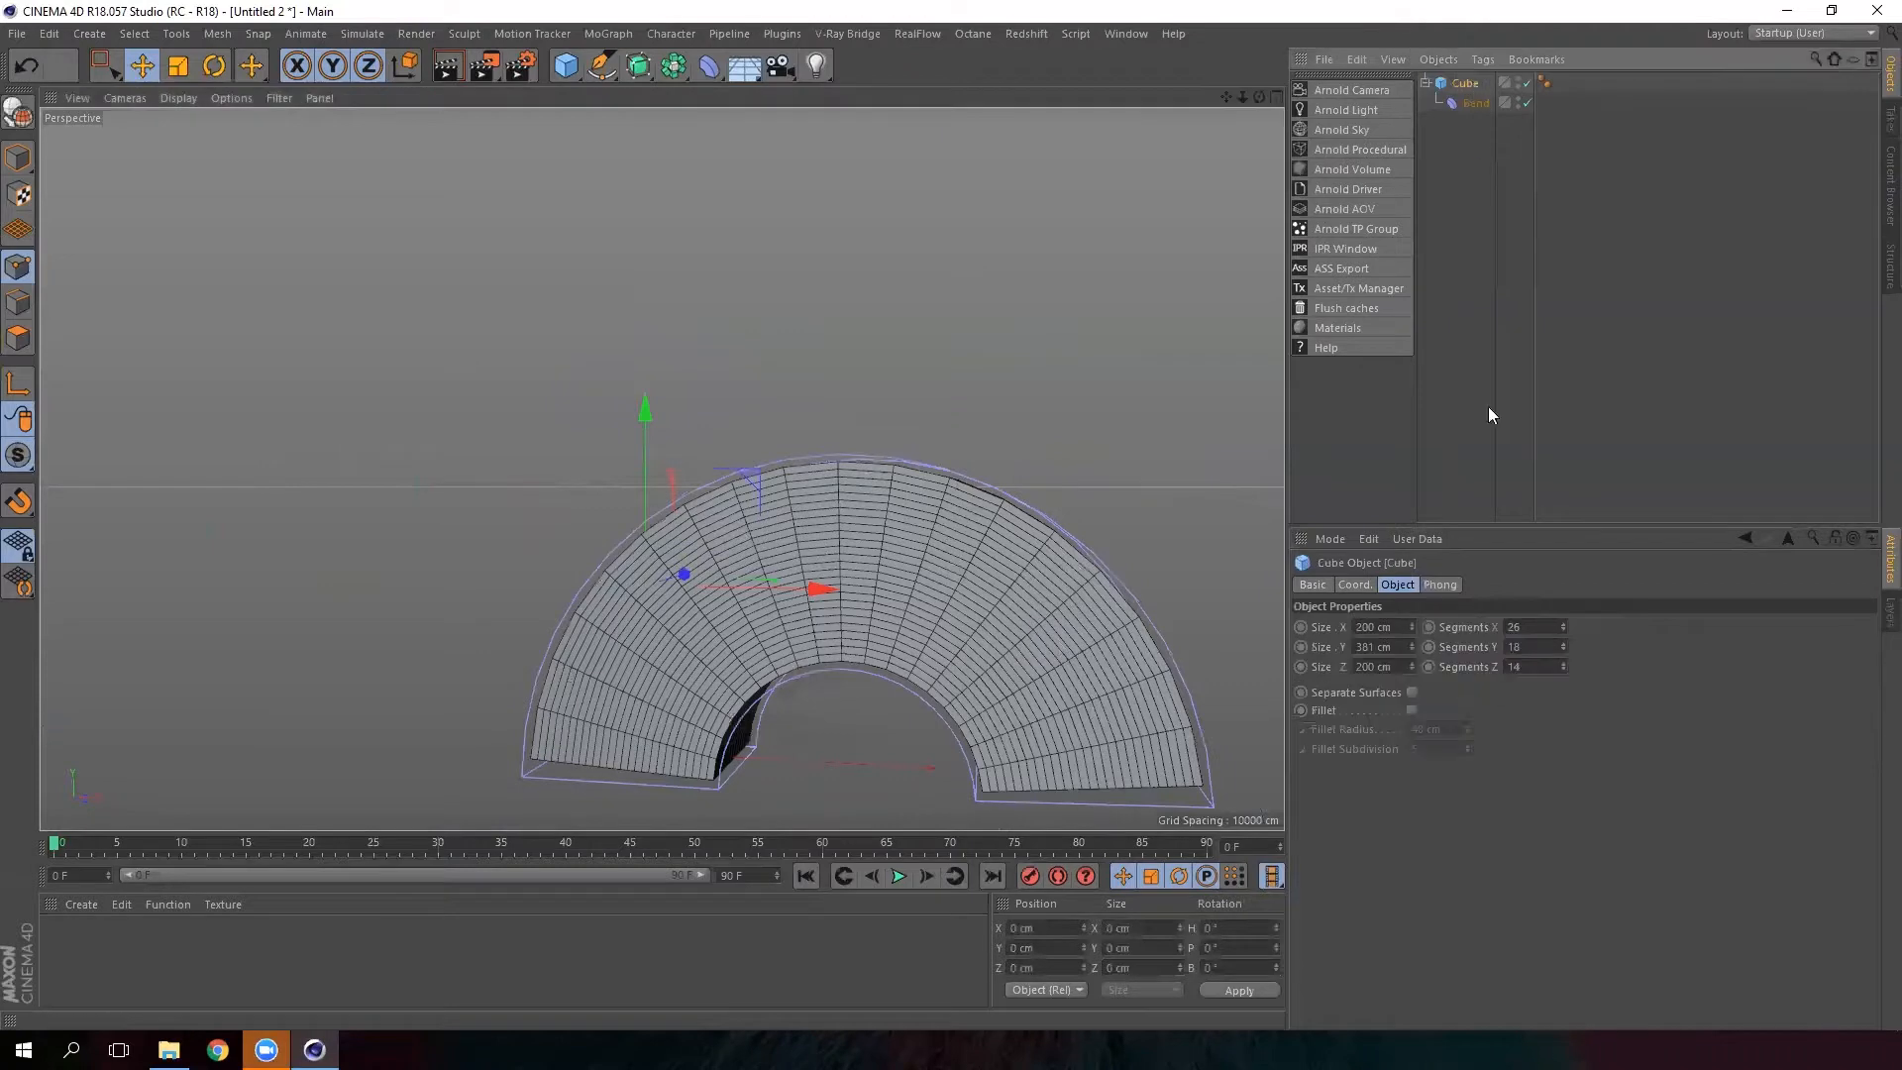
{"action": "left_click_drag", "start_coordinate": [1567, 620], "coordinate": [1567, 561]}
{"action": "scroll", "coordinate": [839, 512], "scroll_direction": "up", "scroll_amount": 5}
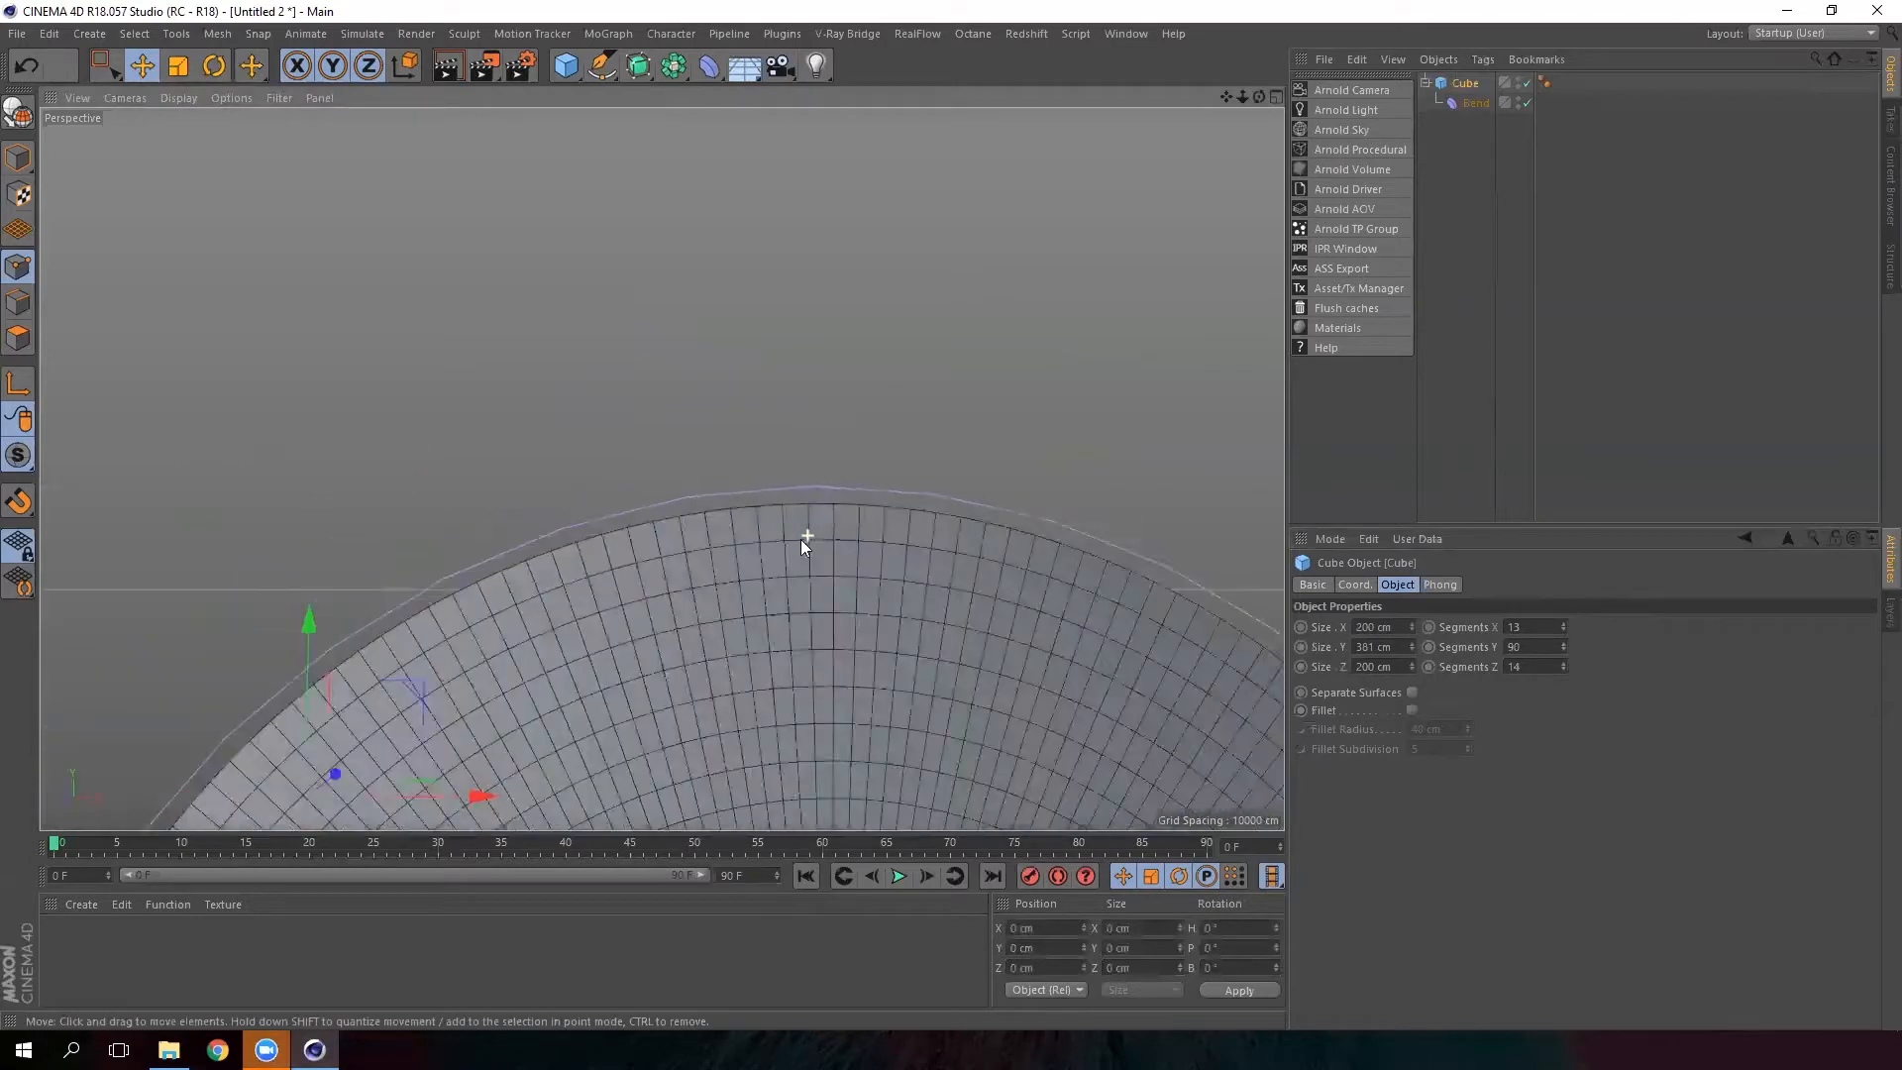
{"action": "scroll", "coordinate": [809, 553], "scroll_direction": "down", "scroll_amount": 5}
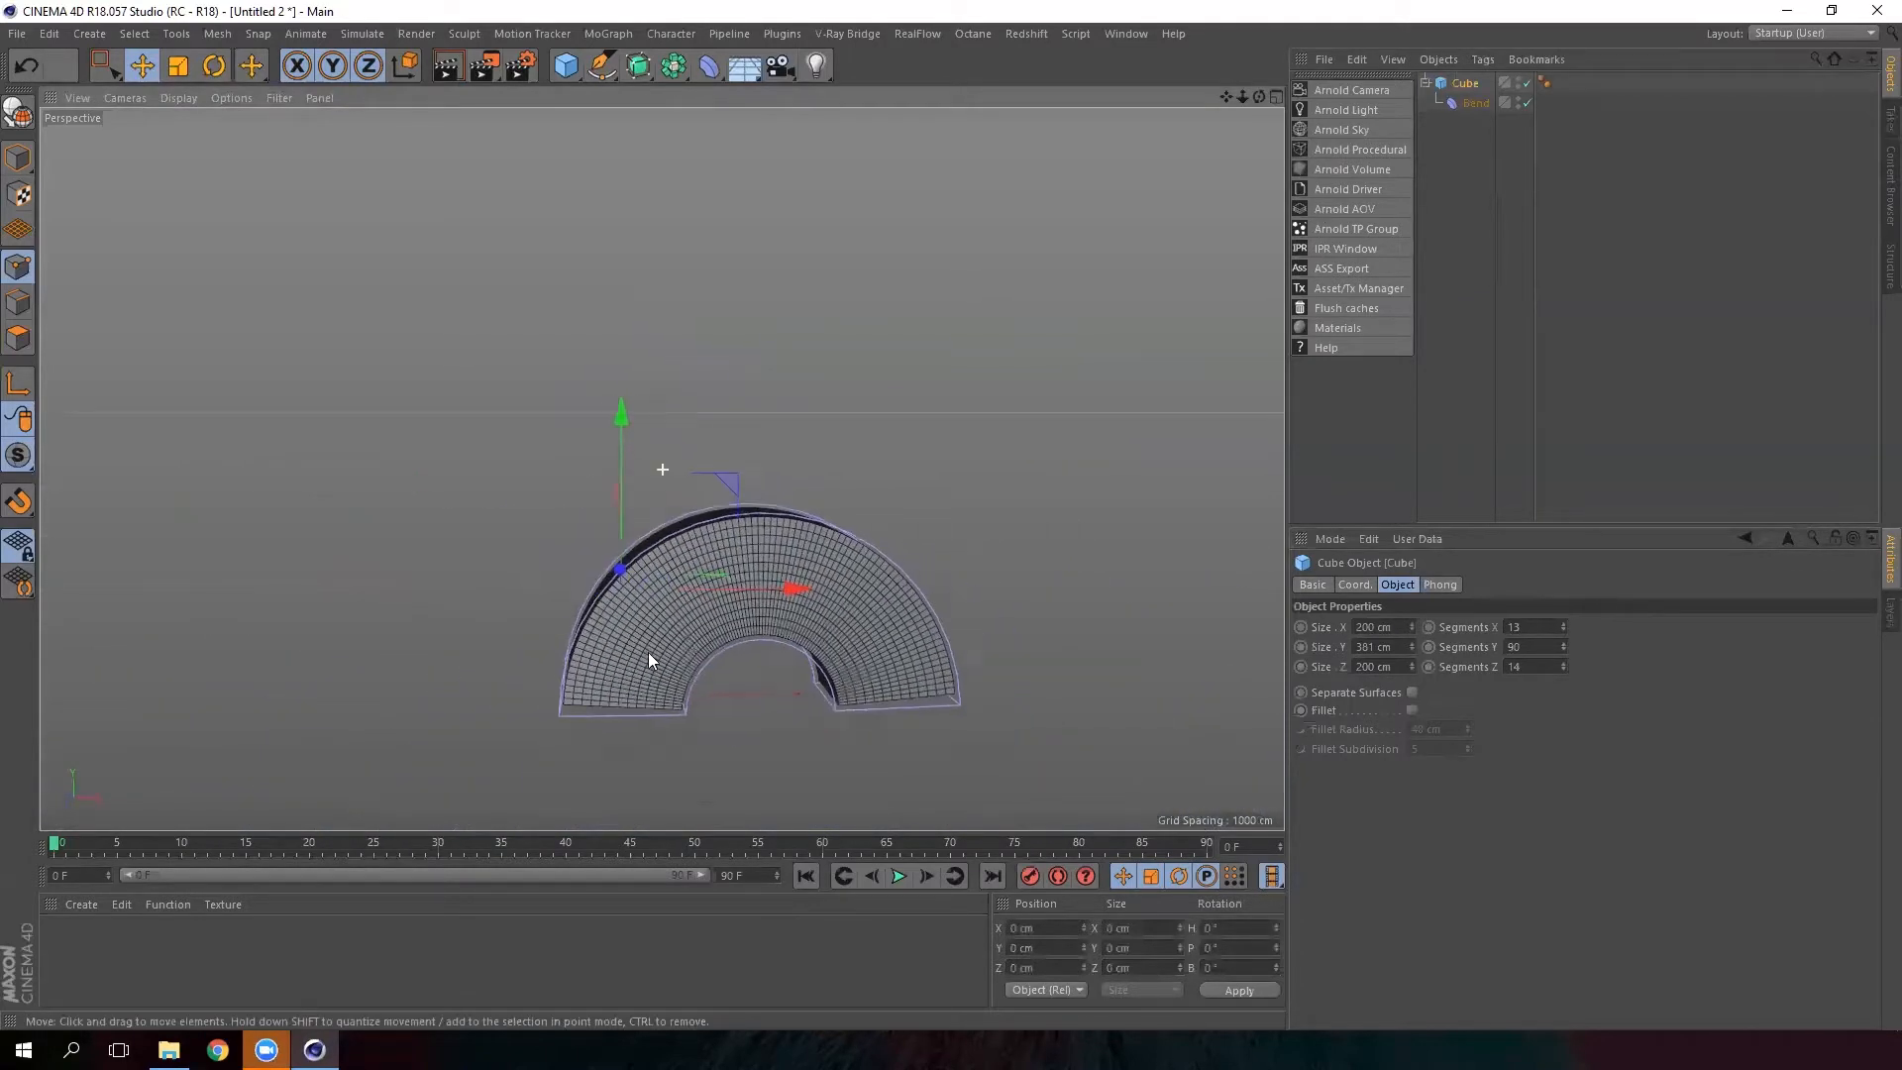
Step: Move the bent cube well away from the origin along negative X and add an FFD deformer
{"action": "left_click", "coordinate": [1425, 83]}
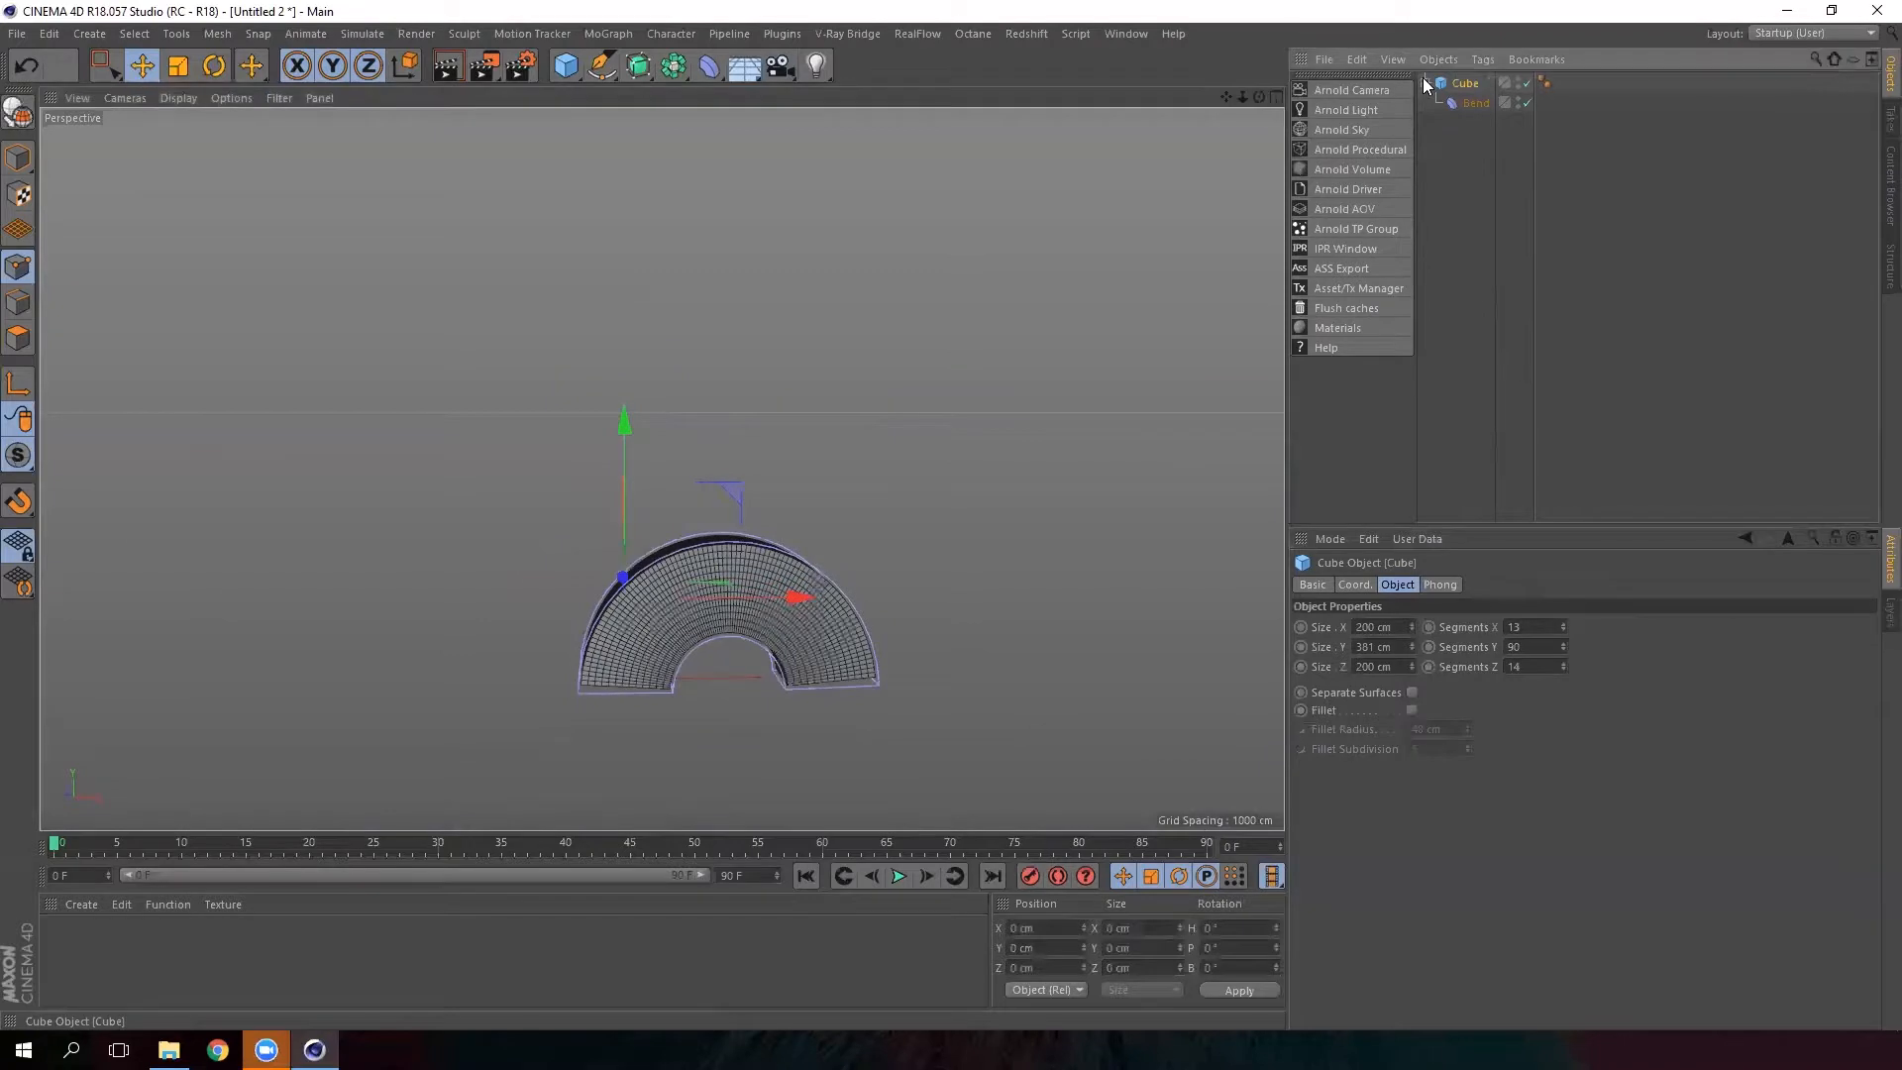
{"action": "left_click_drag", "start_coordinate": [813, 599], "coordinate": [322, 600]}
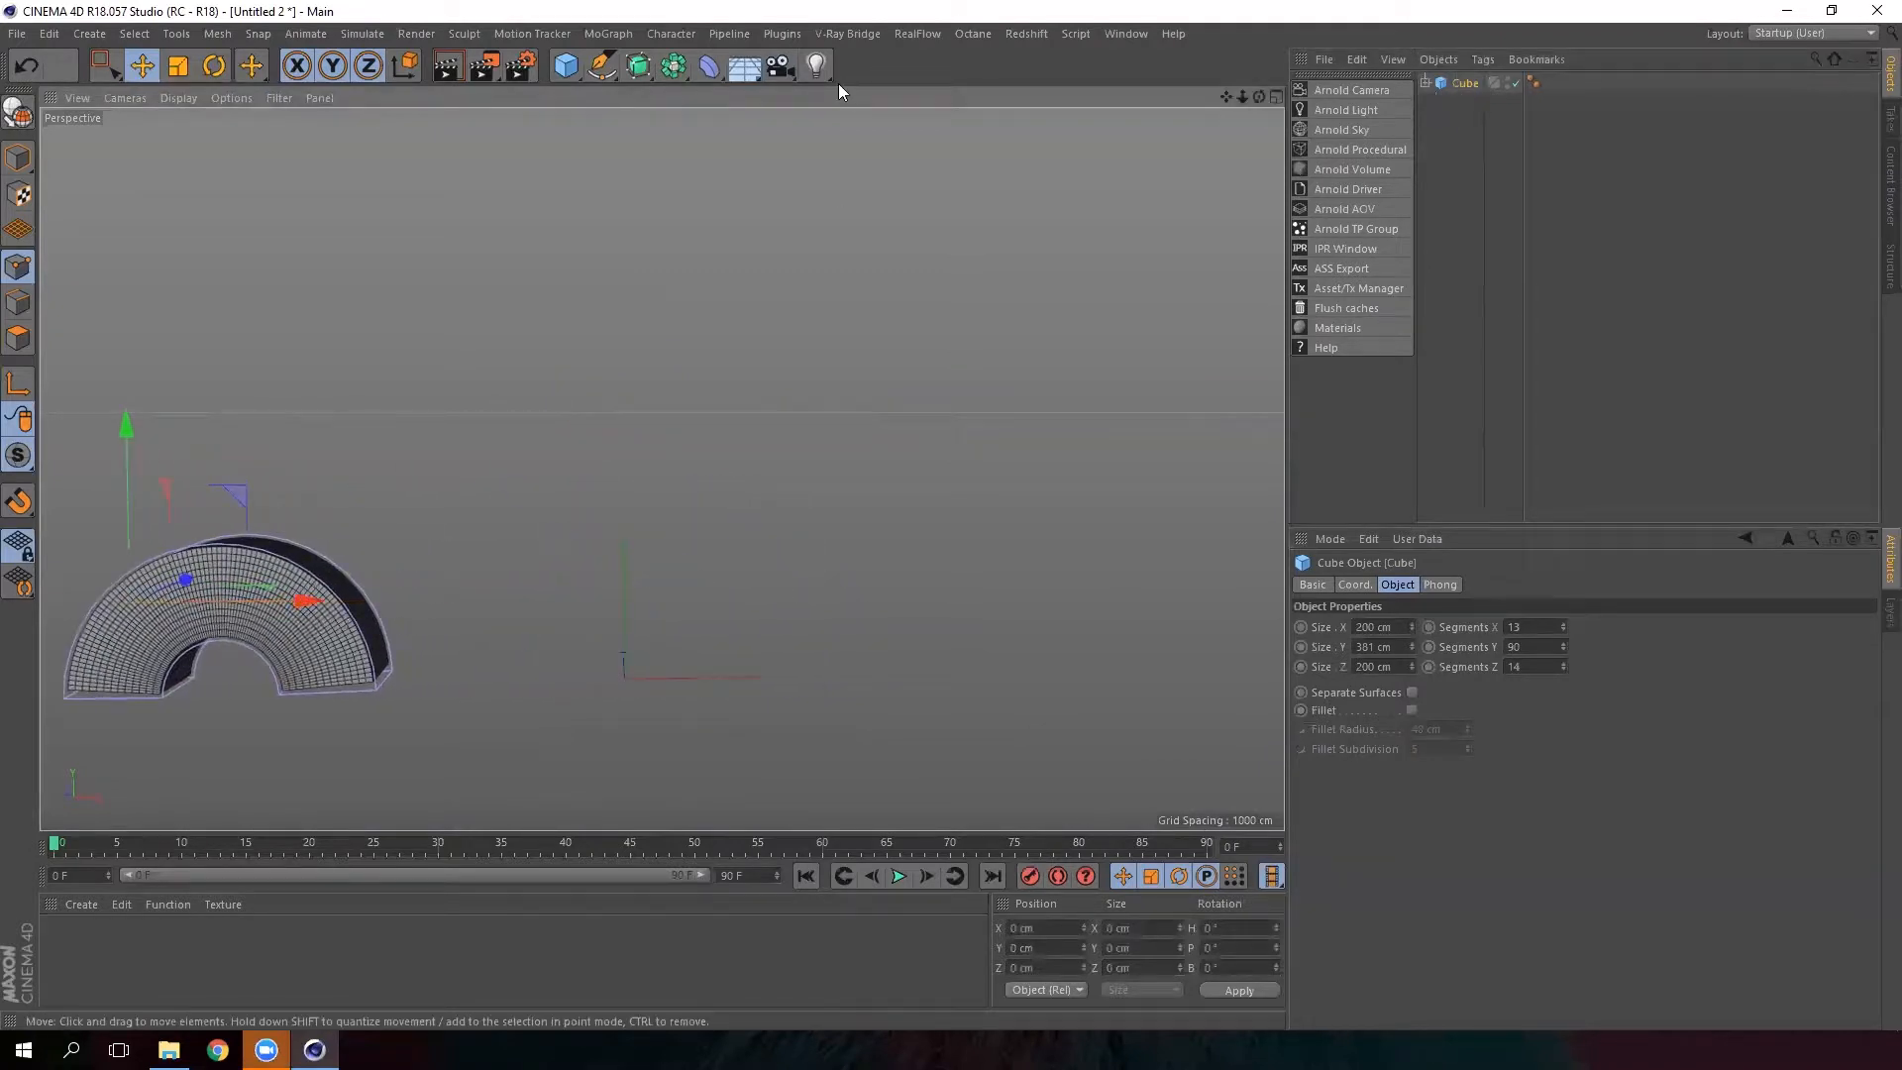
{"action": "left_click", "coordinate": [710, 65]}
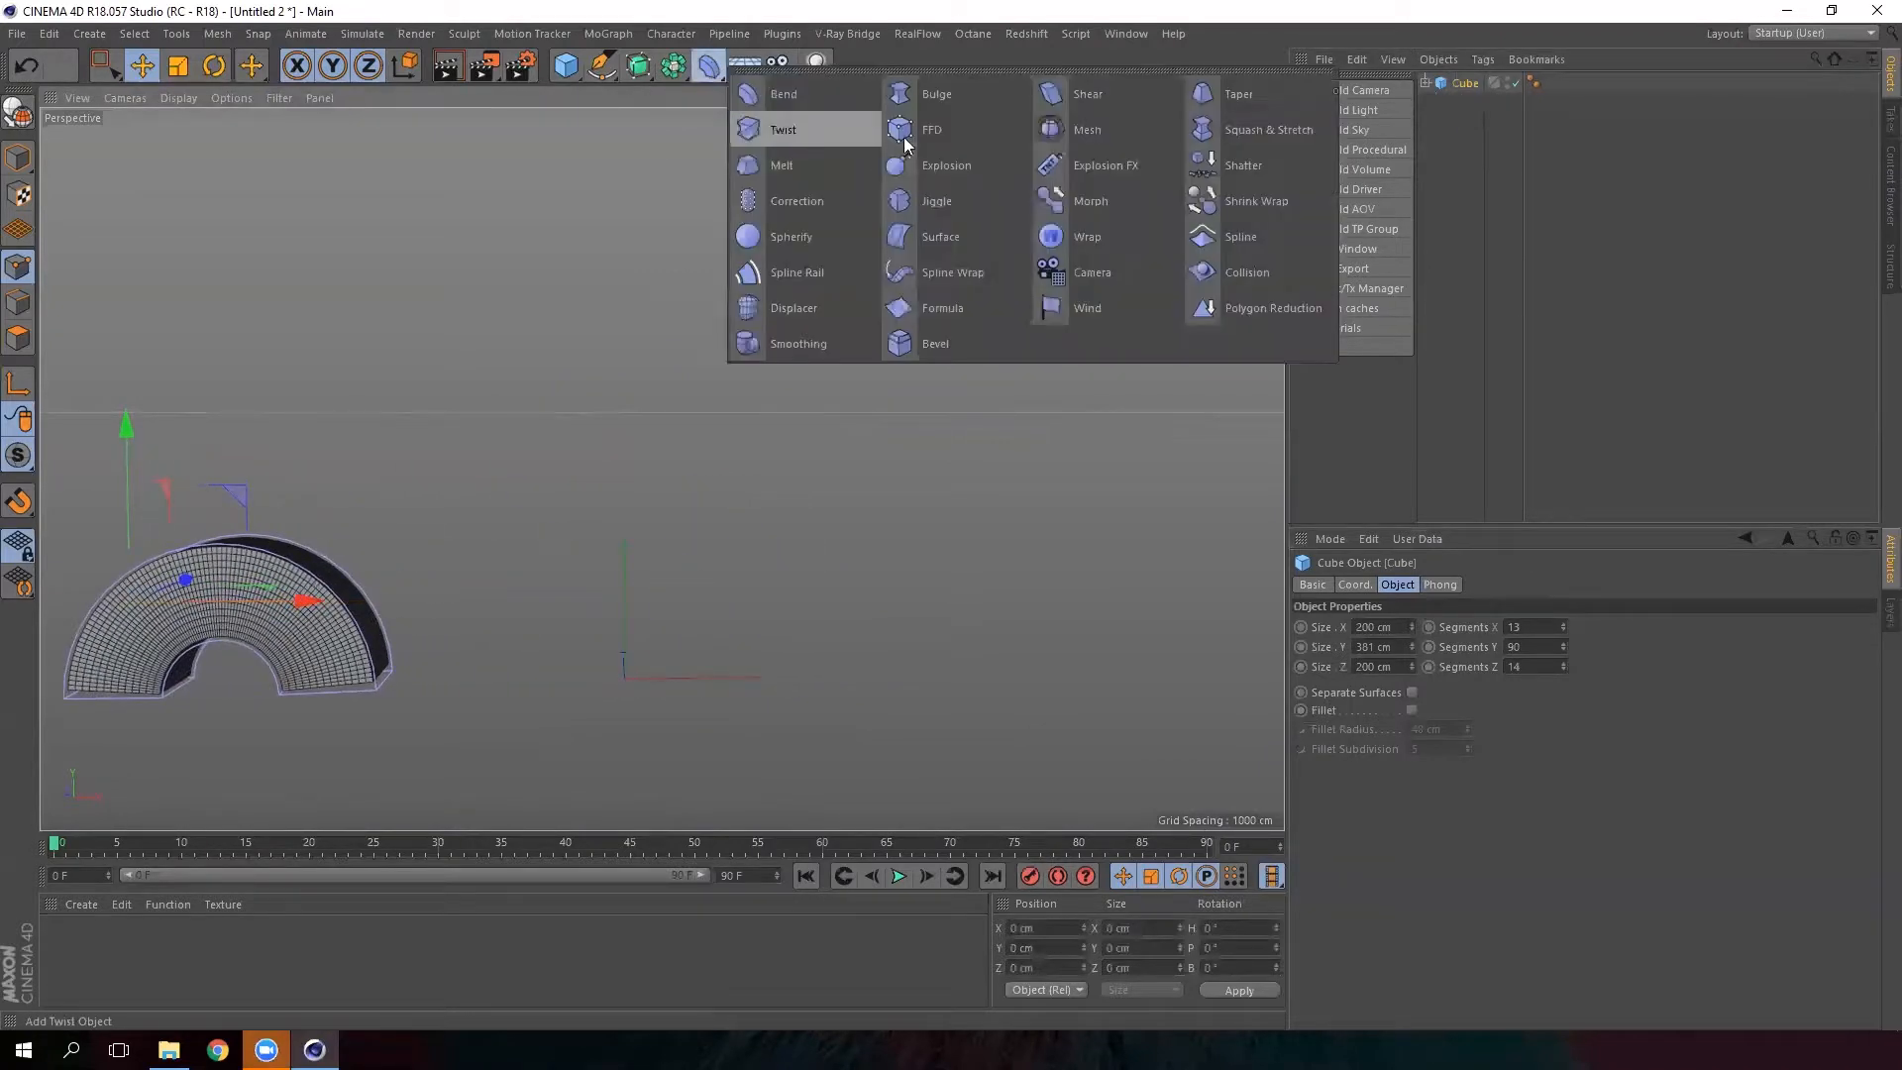
{"action": "left_click", "coordinate": [957, 132]}
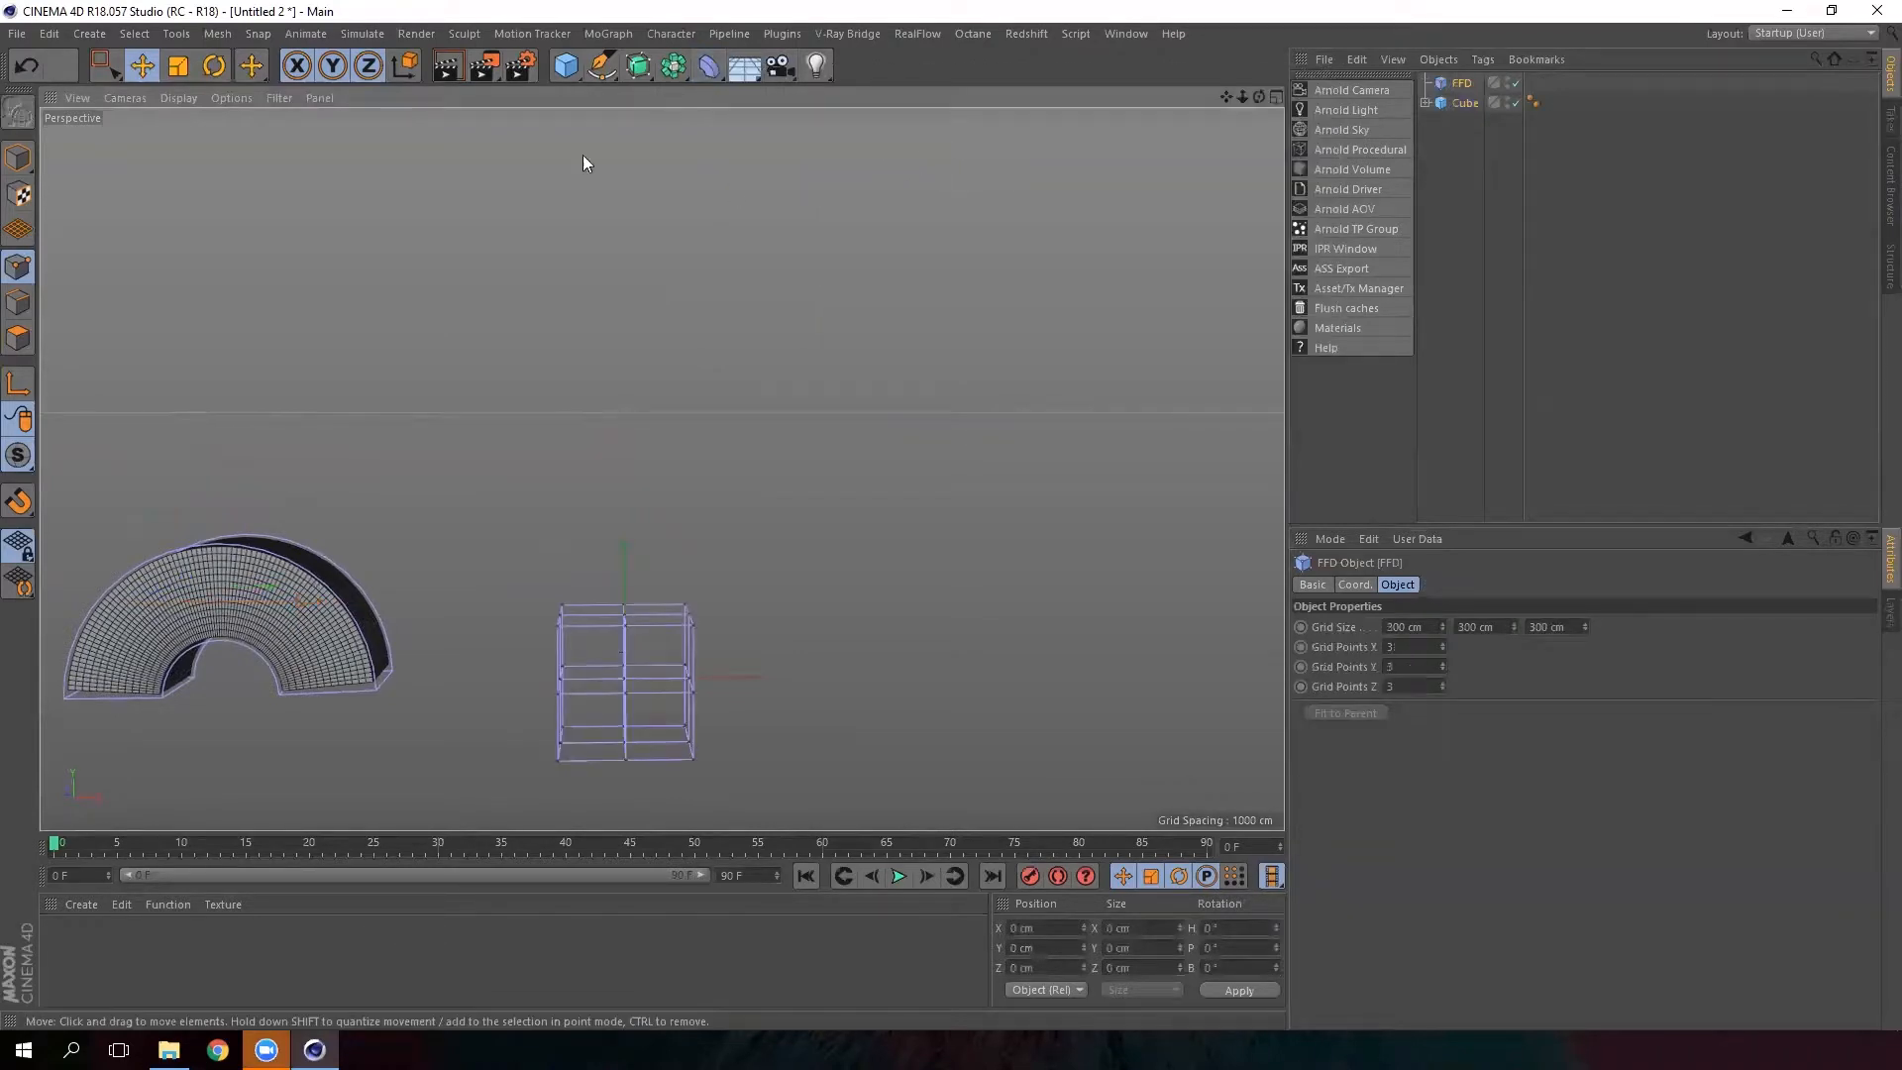
Step: Add a sphere at the origin and make the FFD deformer its child
{"action": "left_click", "coordinate": [566, 66]}
{"action": "left_click", "coordinate": [937, 123]}
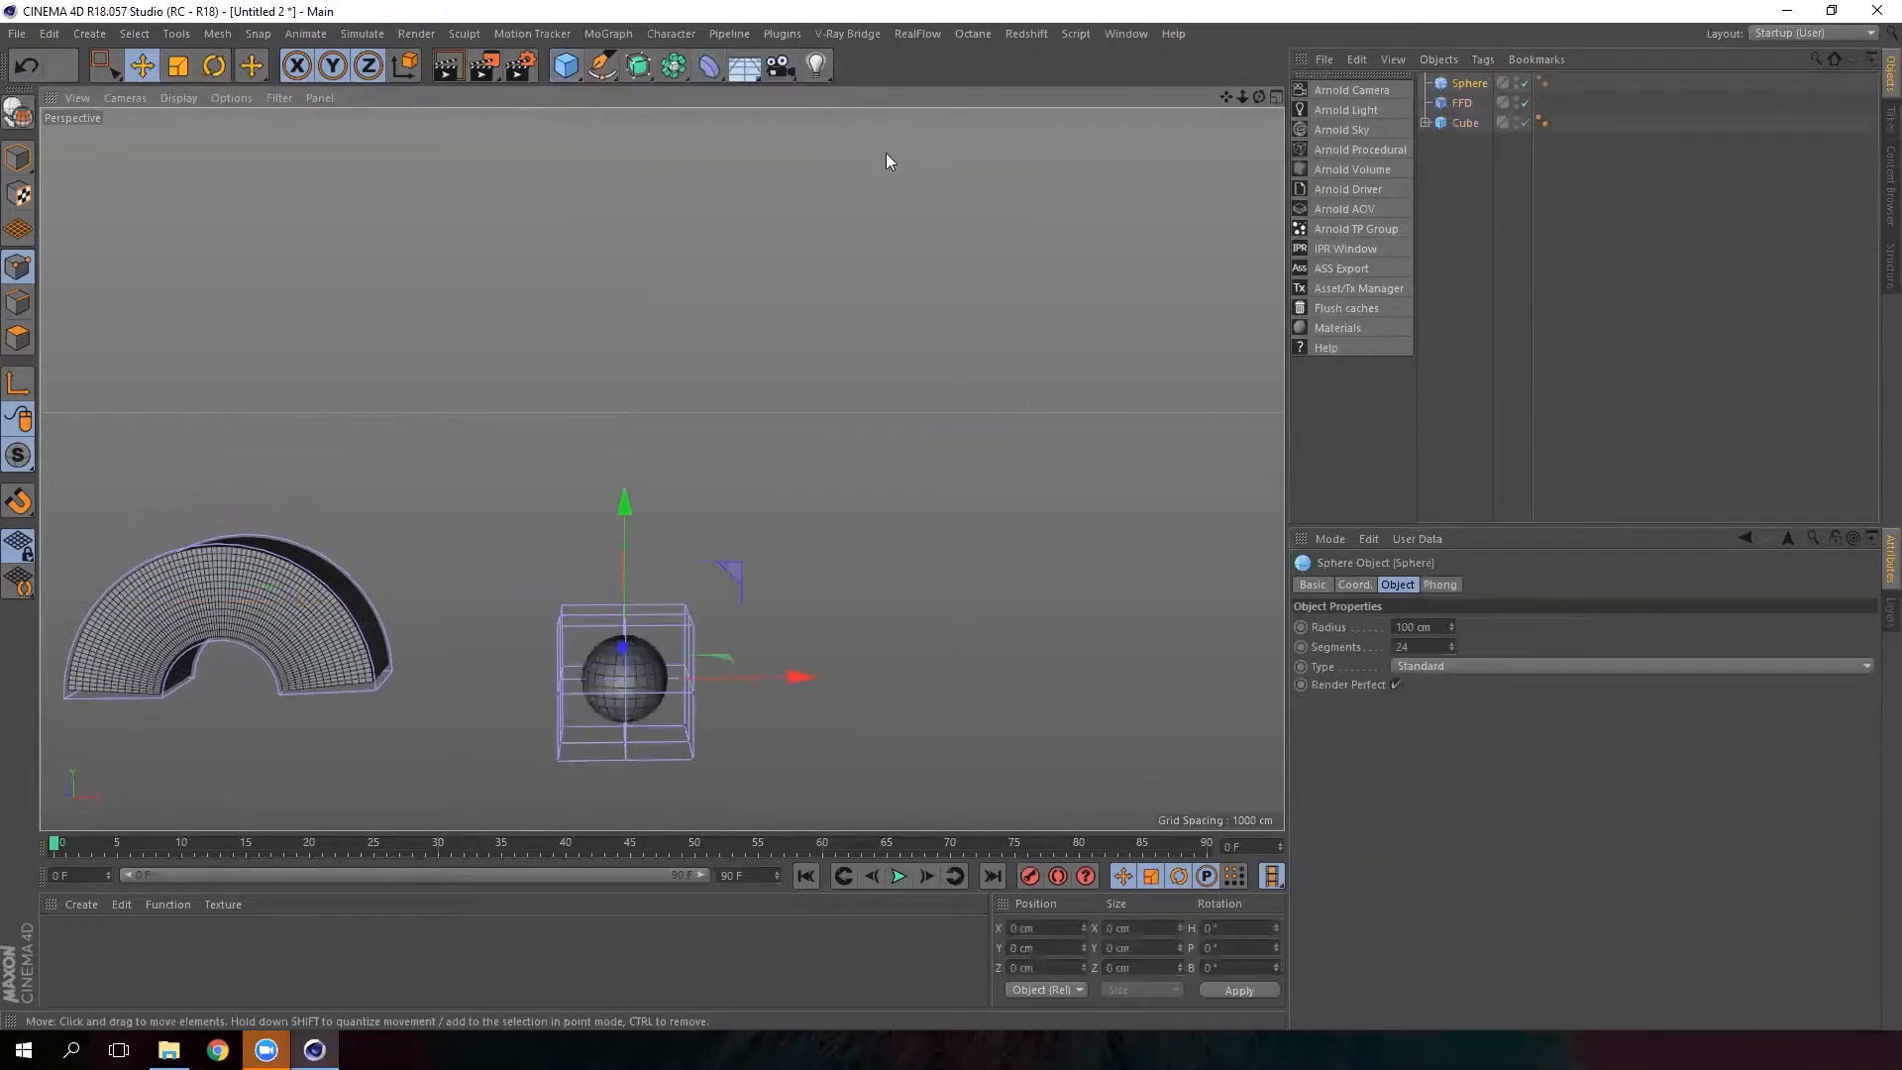
{"action": "scroll", "coordinate": [565, 705], "scroll_direction": "down", "scroll_amount": 5}
{"action": "middle_click_drag", "start_coordinate": [628, 686], "coordinate": [754, 546], "text": "alt"}
{"action": "scroll", "coordinate": [754, 546], "scroll_direction": "up", "scroll_amount": 7}
{"action": "left_click_drag", "start_coordinate": [755, 546], "coordinate": [687, 539], "text": "alt"}
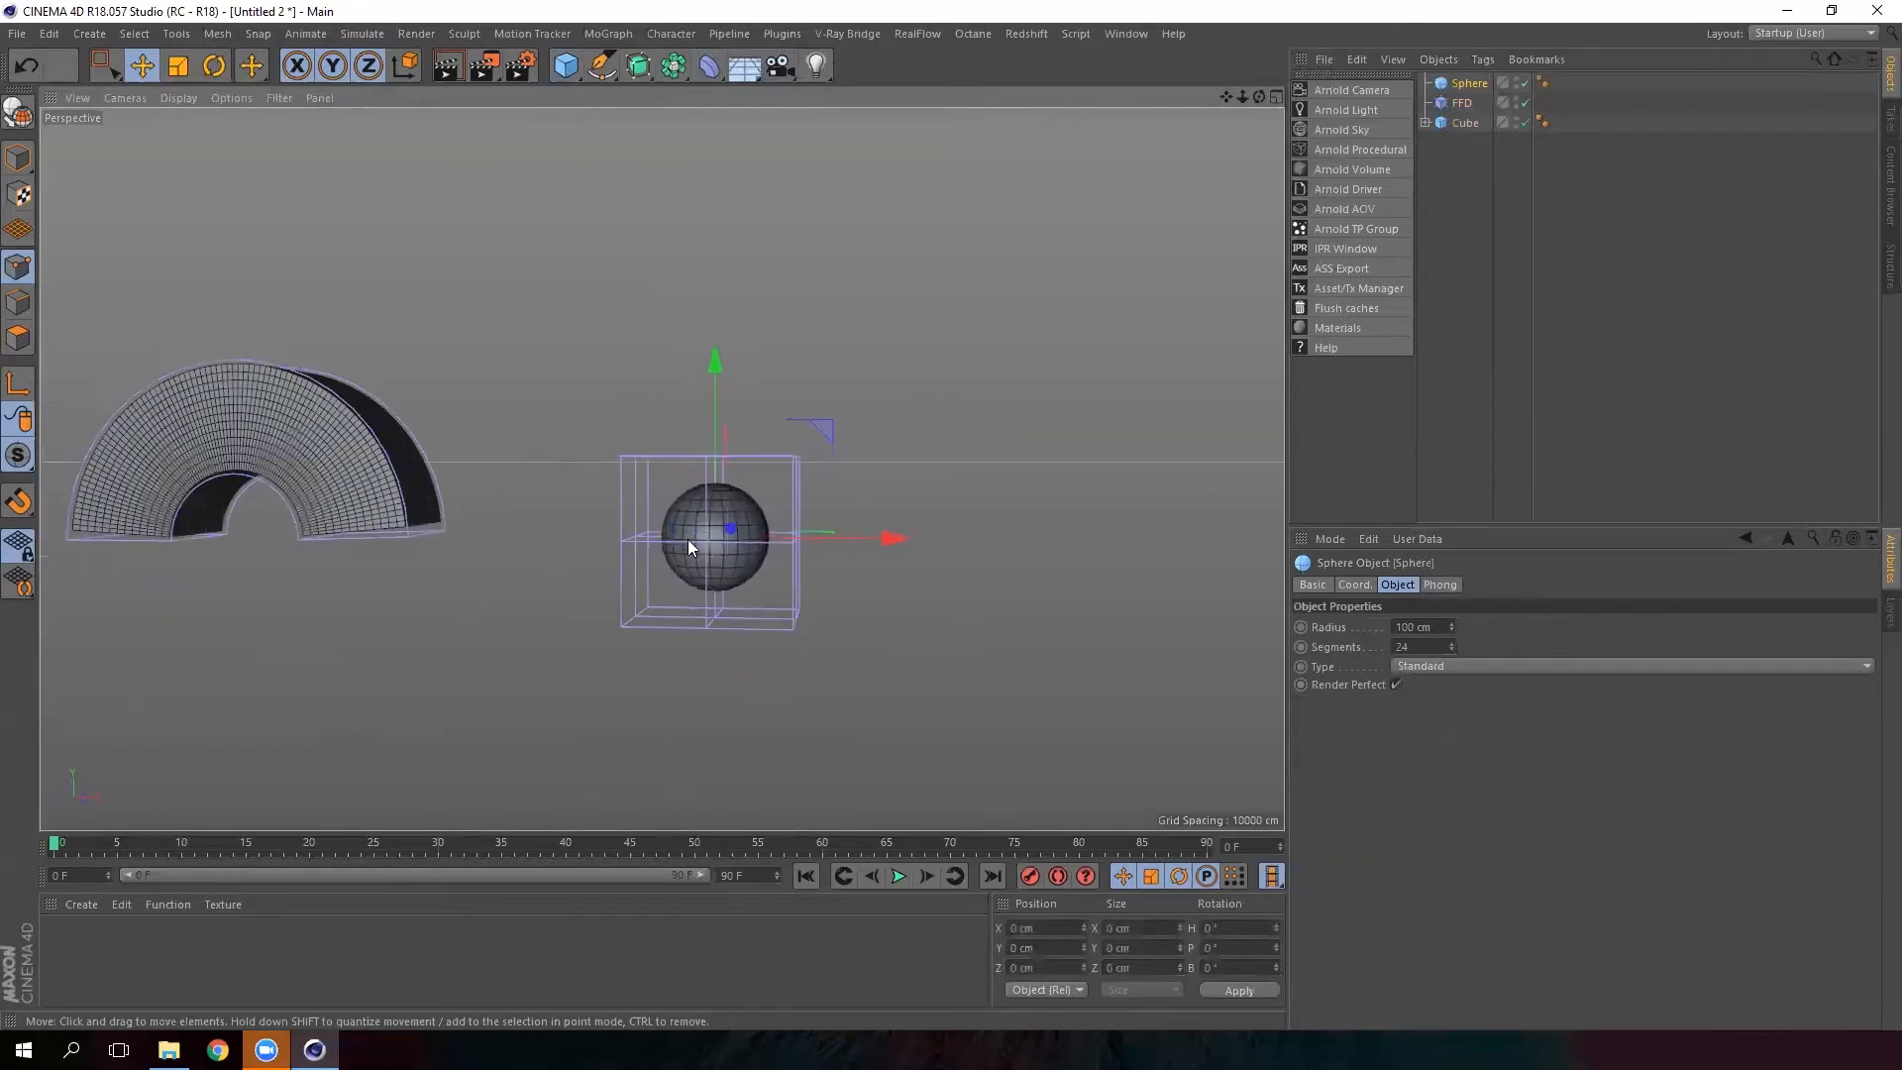
{"action": "middle_click_drag", "start_coordinate": [500, 465], "coordinate": [494, 493], "text": "alt"}
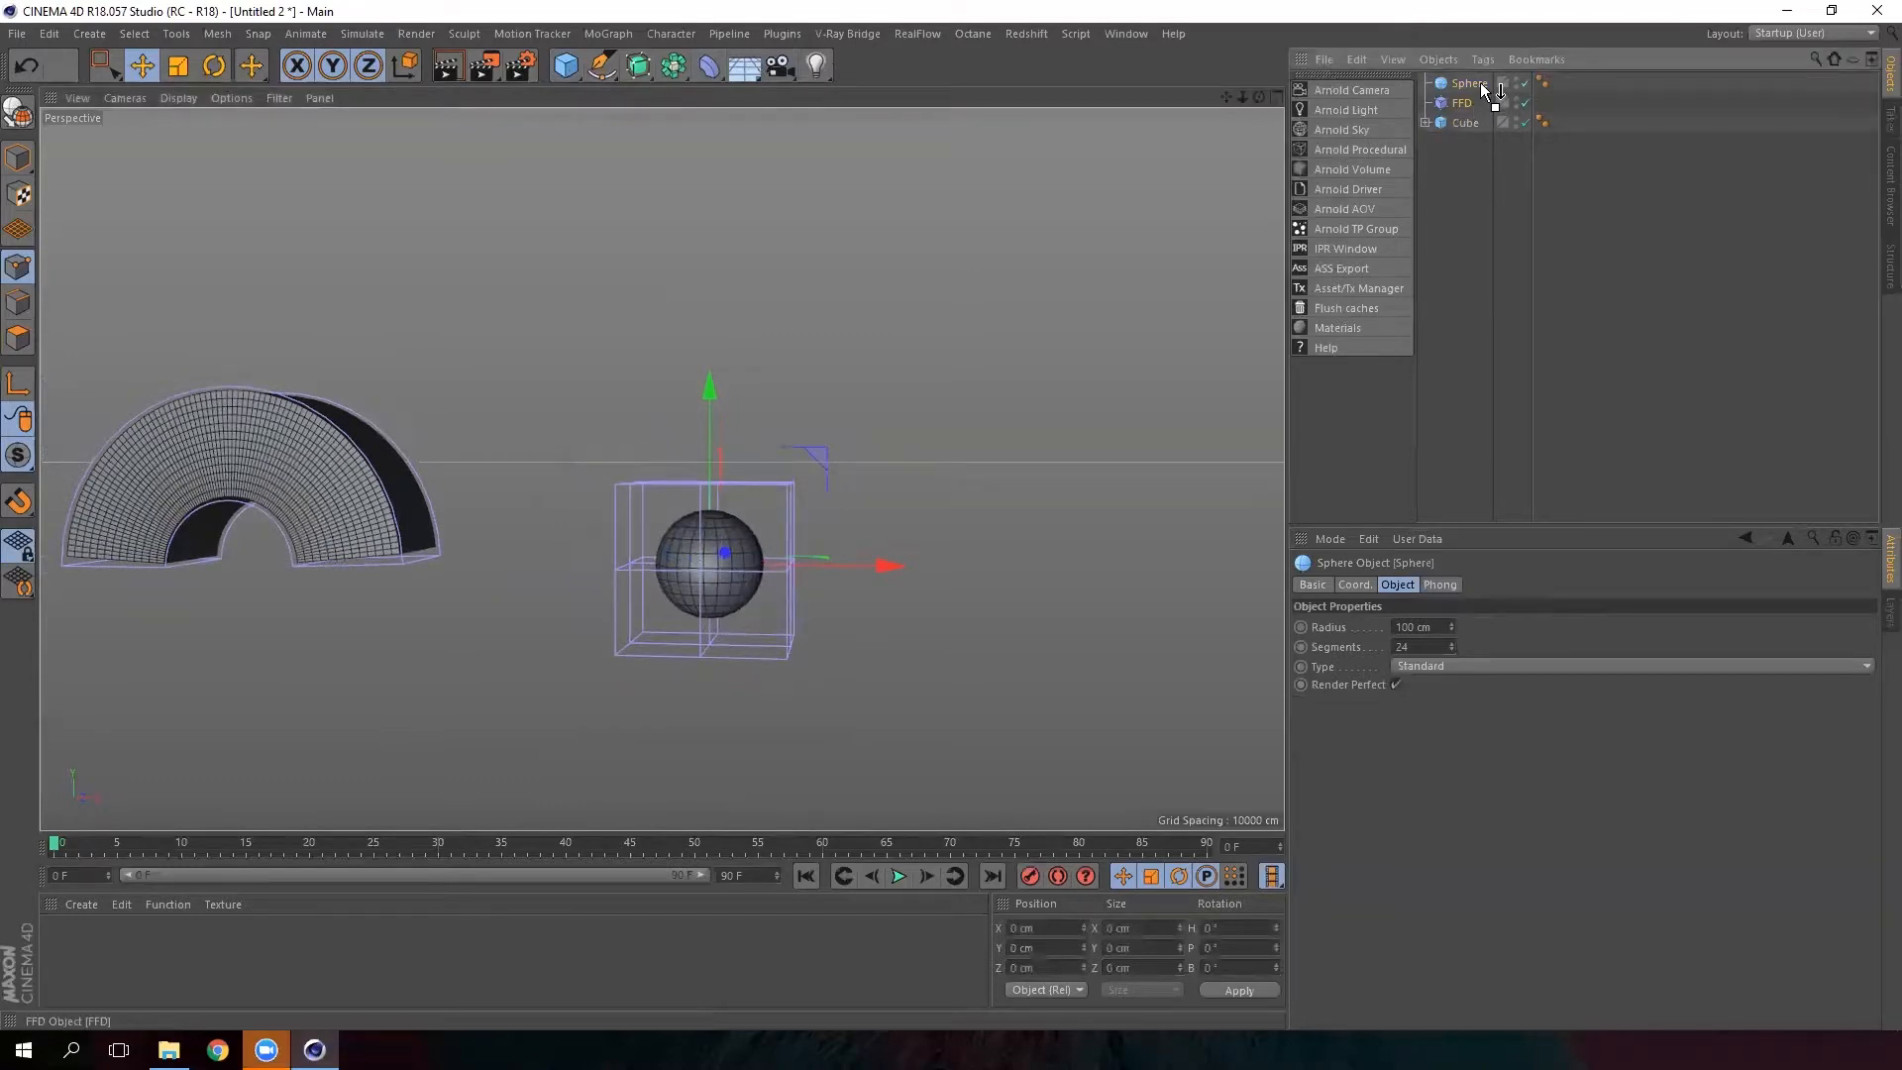
{"action": "left_click_drag", "start_coordinate": [1480, 81], "coordinate": [1478, 83]}
{"action": "scroll", "coordinate": [662, 504], "scroll_direction": "up", "scroll_amount": 5}
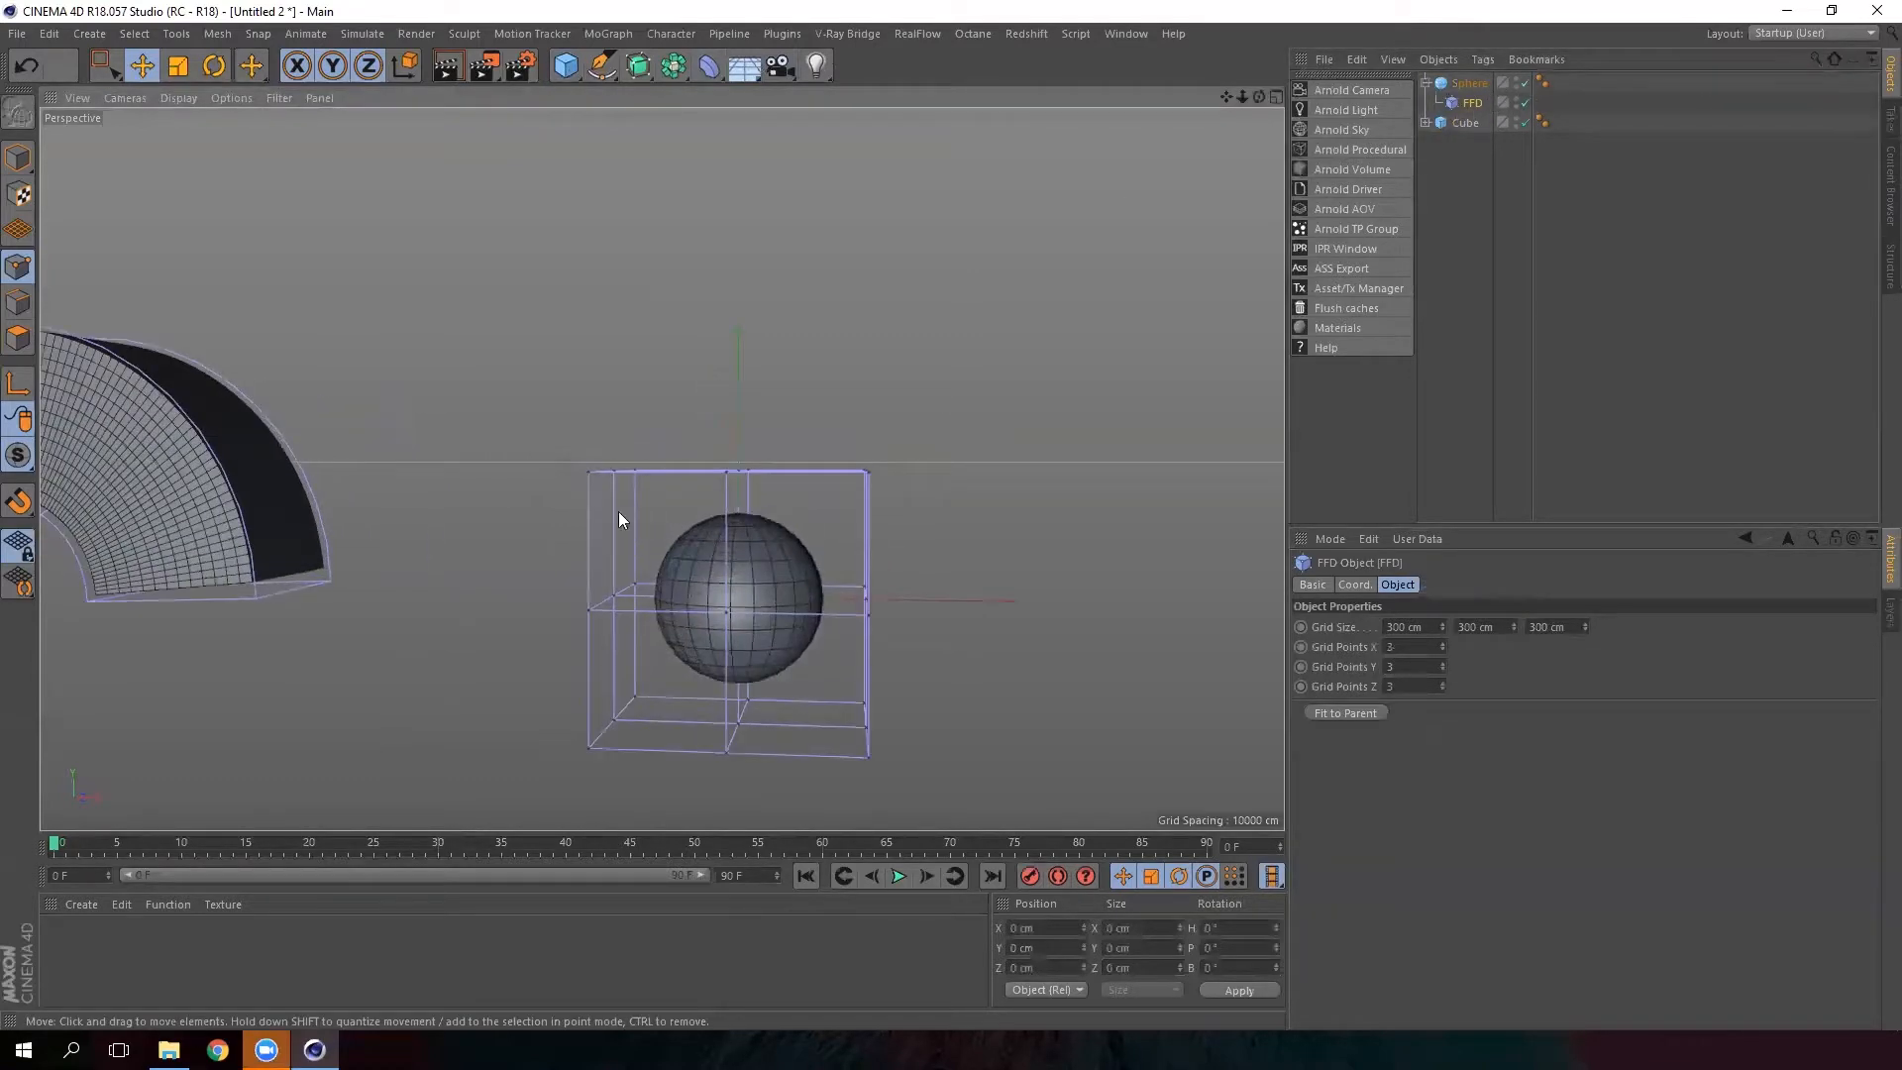
{"action": "left_click_drag", "start_coordinate": [607, 555], "coordinate": [864, 473], "text": "alt"}
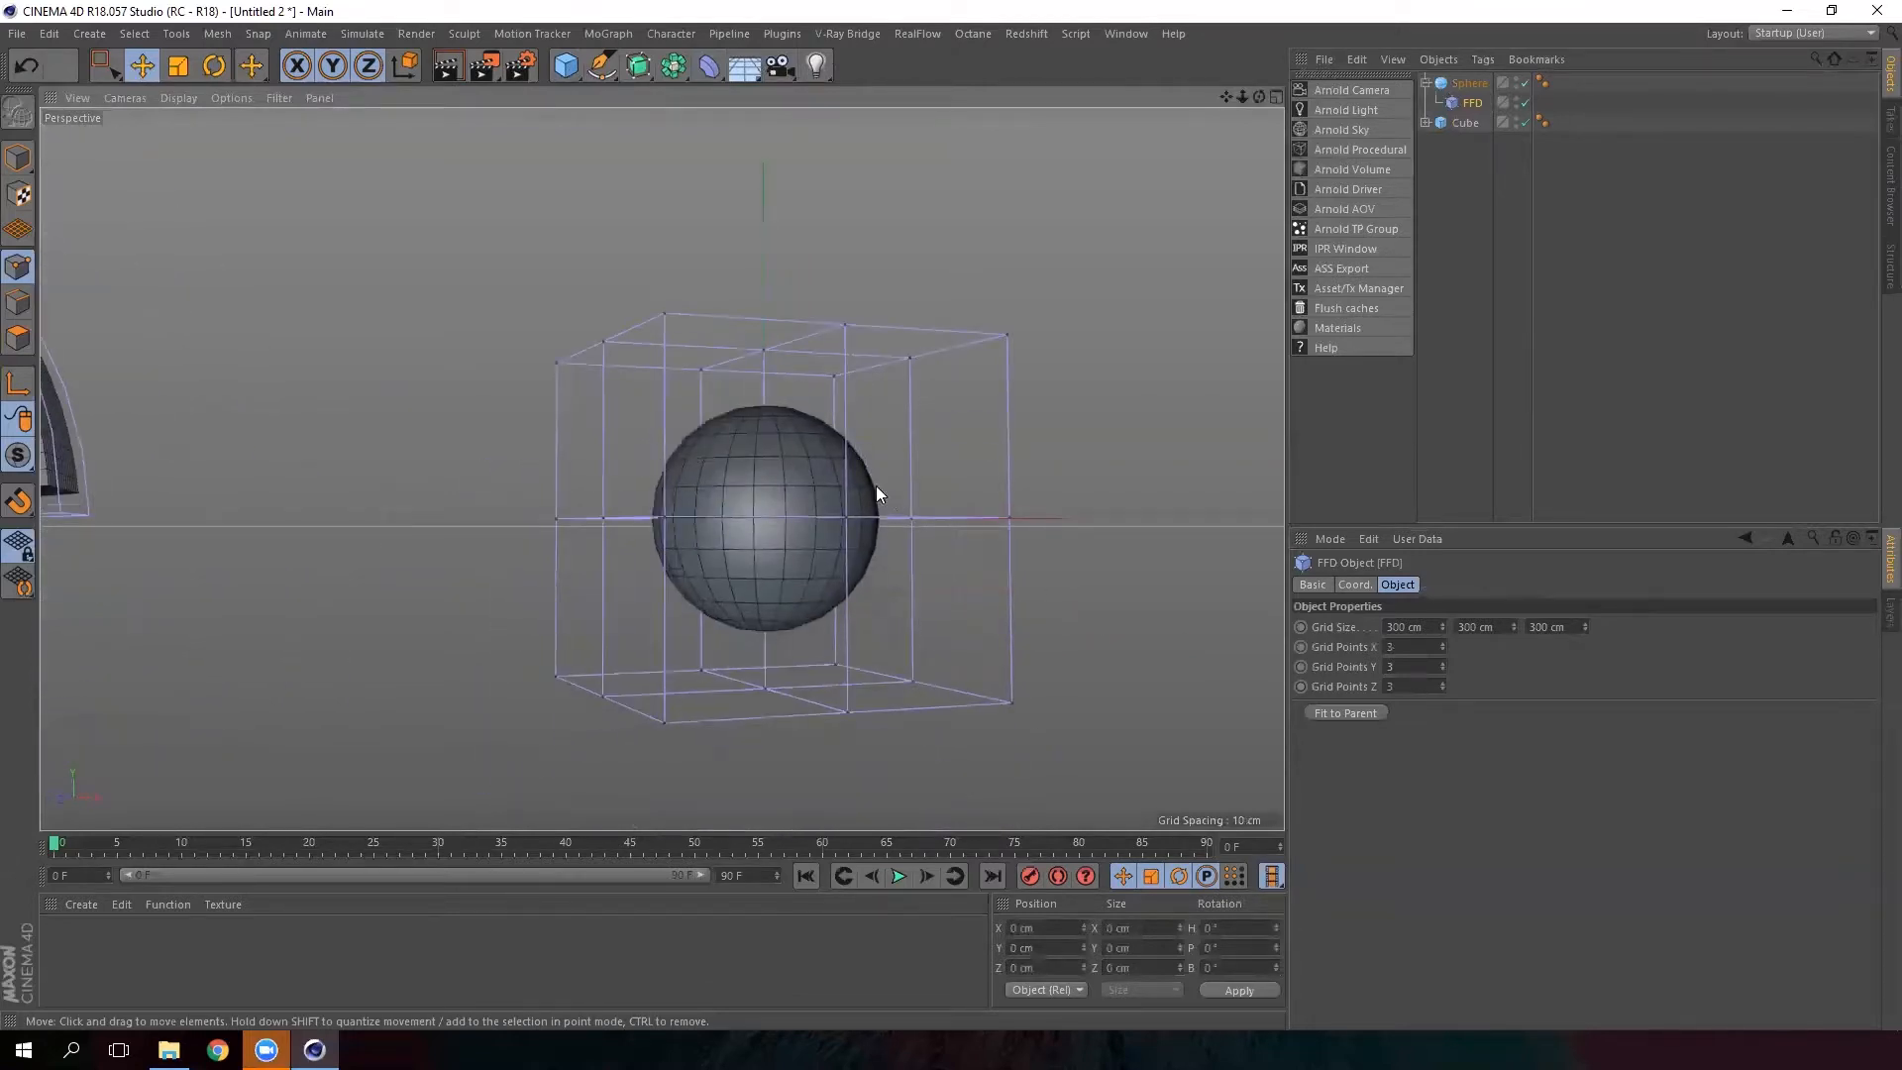
{"action": "left_click_drag", "start_coordinate": [989, 399], "coordinate": [731, 486], "text": "alt"}
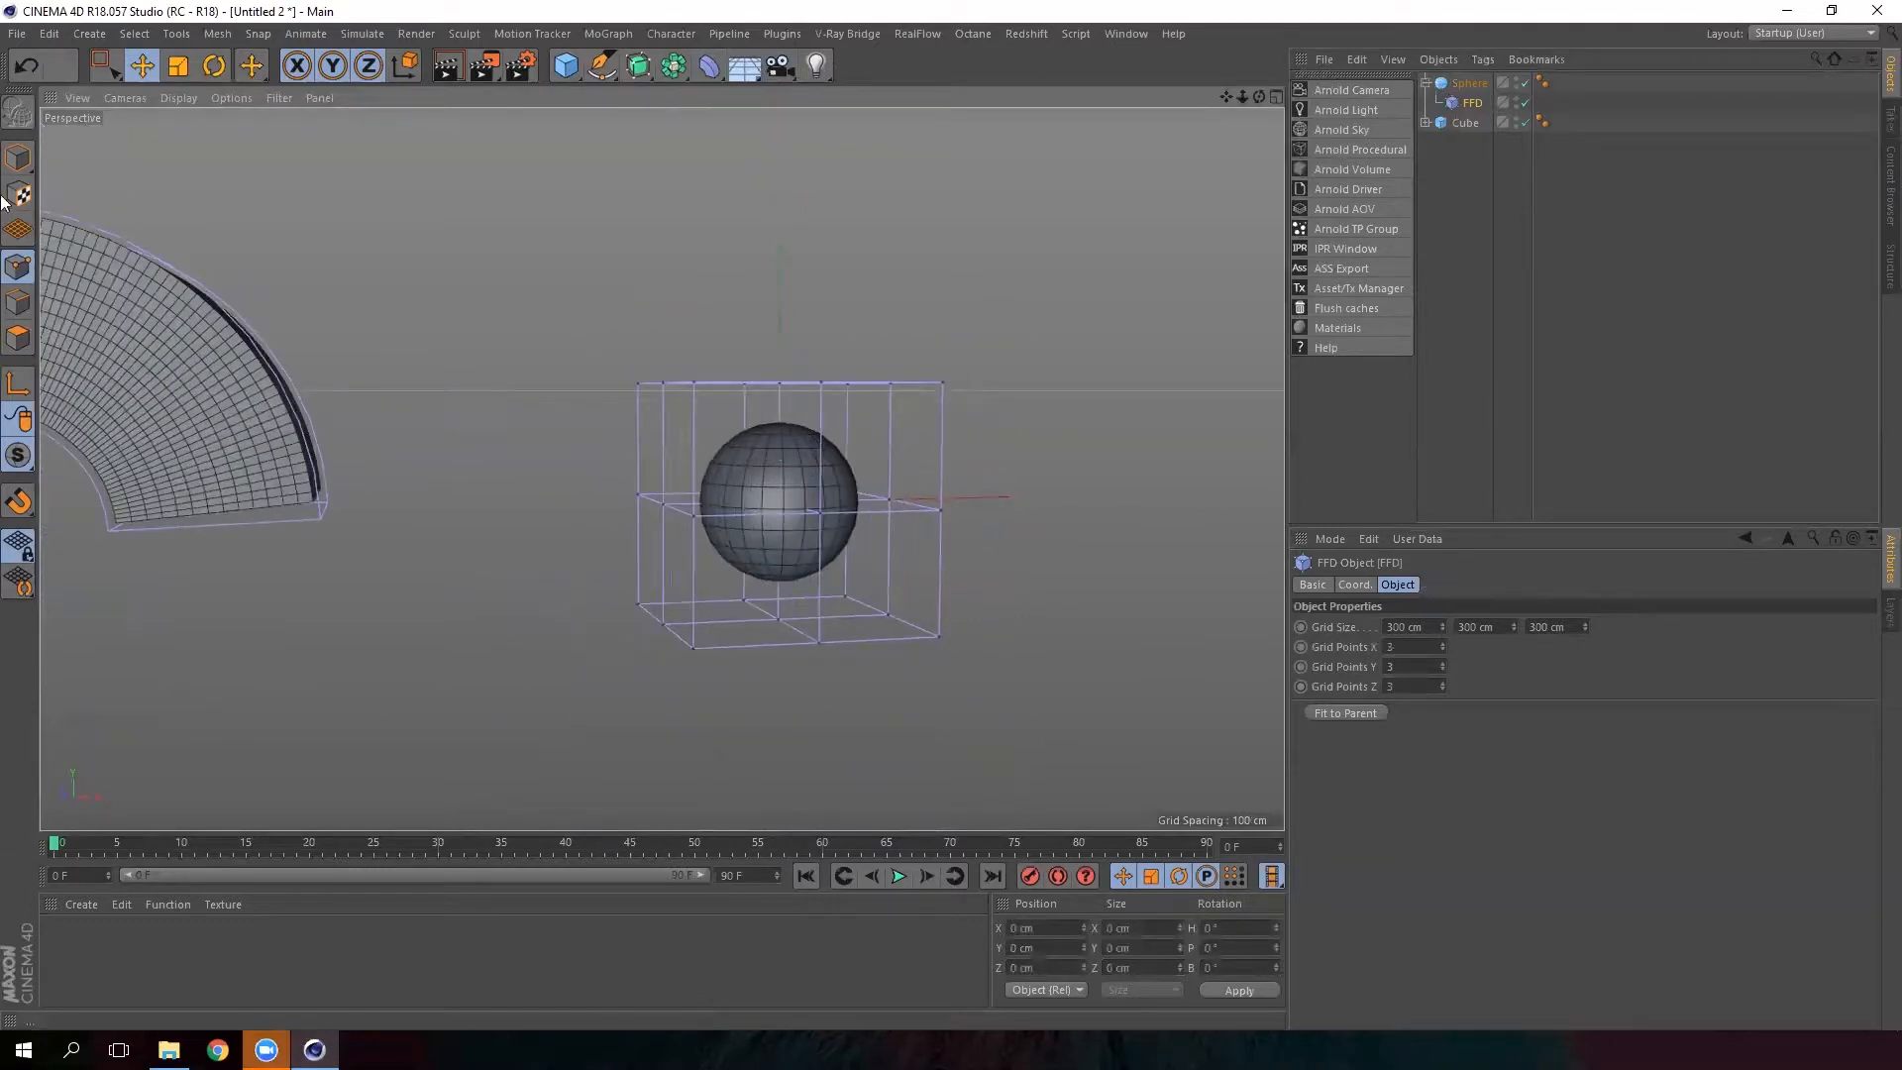
Step: Rectangle-select the top layer of FFD grid points and raise it to about Y 469 cm, stretching the sphere upward
{"action": "left_click", "coordinate": [17, 268]}
{"action": "left_click", "coordinate": [109, 62]}
{"action": "left_click", "coordinate": [200, 132]}
{"action": "left_click_drag", "start_coordinate": [546, 428], "coordinate": [1085, 331]}
{"action": "left_click_drag", "start_coordinate": [673, 492], "coordinate": [722, 539], "text": "alt"}
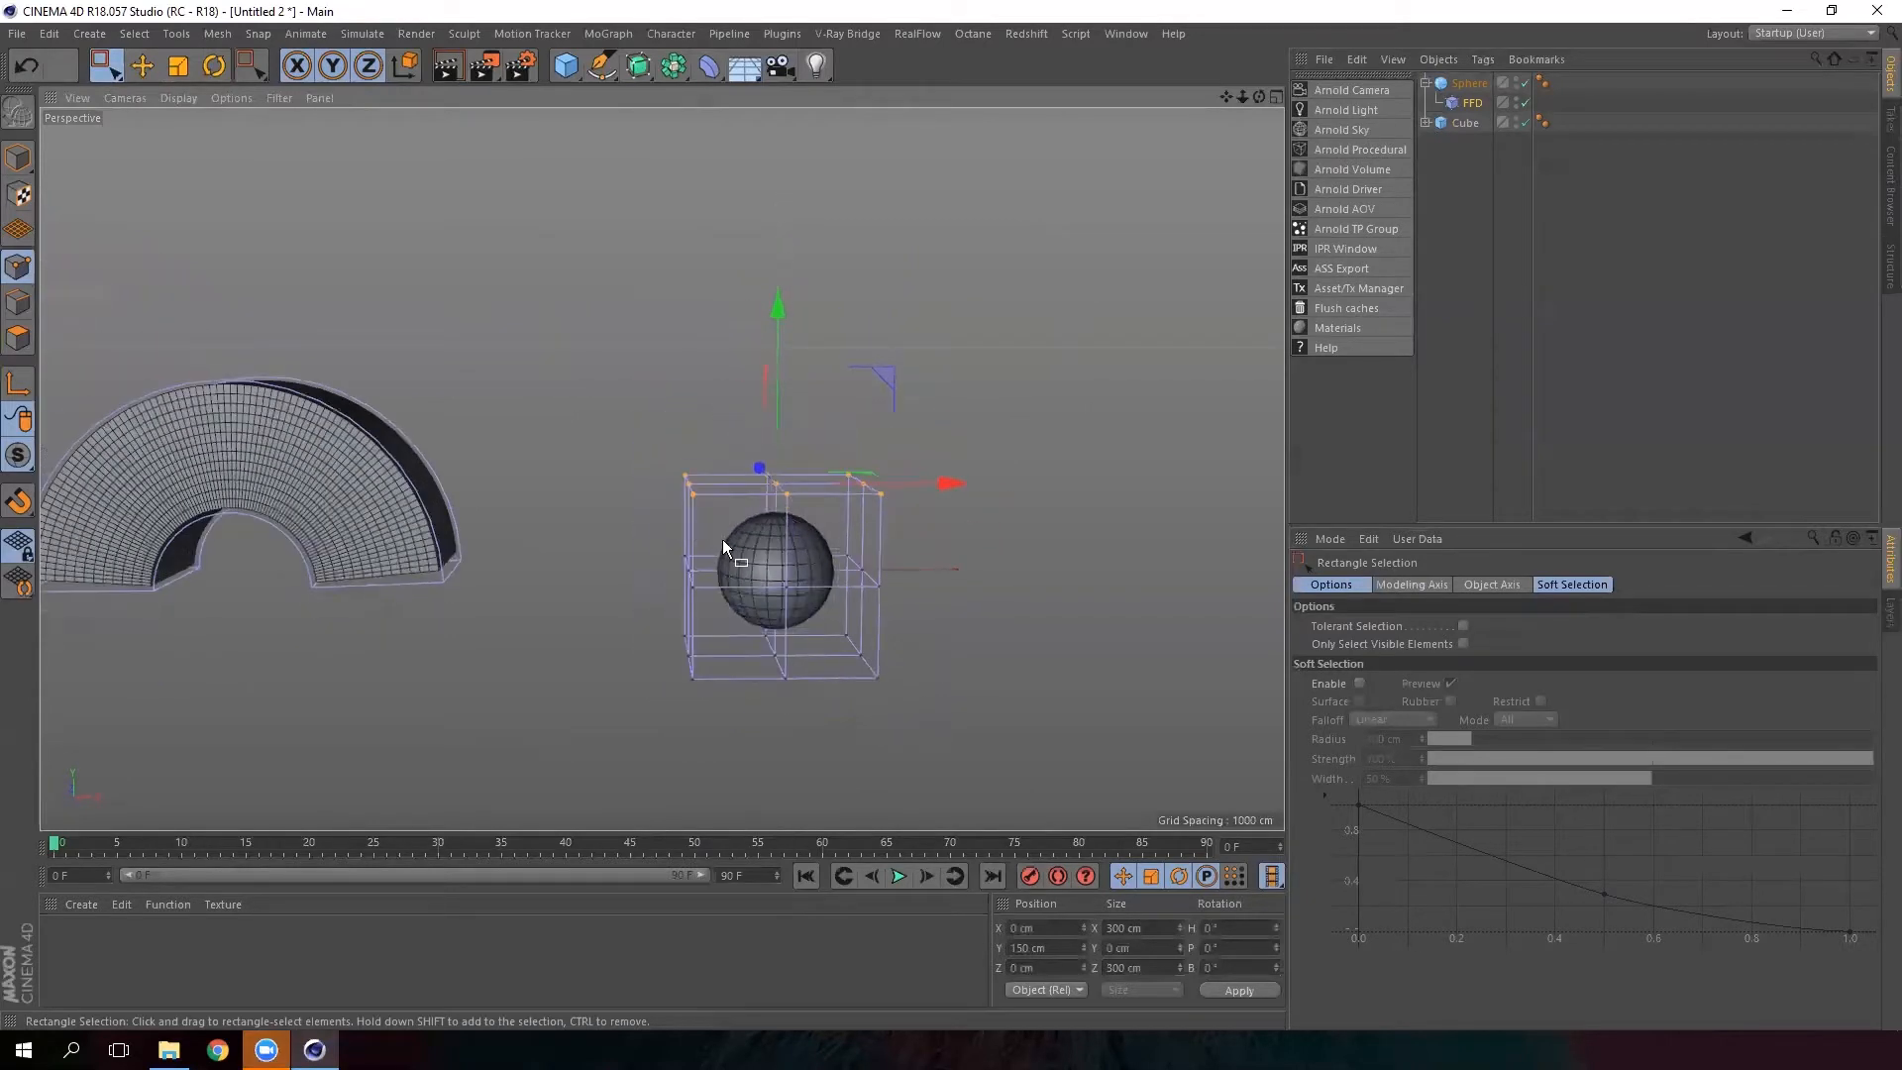
{"action": "left_click_drag", "start_coordinate": [776, 377], "coordinate": [804, 194]}
{"action": "mouse_move", "coordinate": [778, 416]}
{"action": "left_mouse_down", "text": "alt"}
{"action": "mouse_move", "coordinate": [484, 426]}
{"action": "mouse_move", "coordinate": [889, 414]}
{"action": "mouse_move", "coordinate": [771, 427]}
{"action": "left_mouse_up", "text": "alt"}
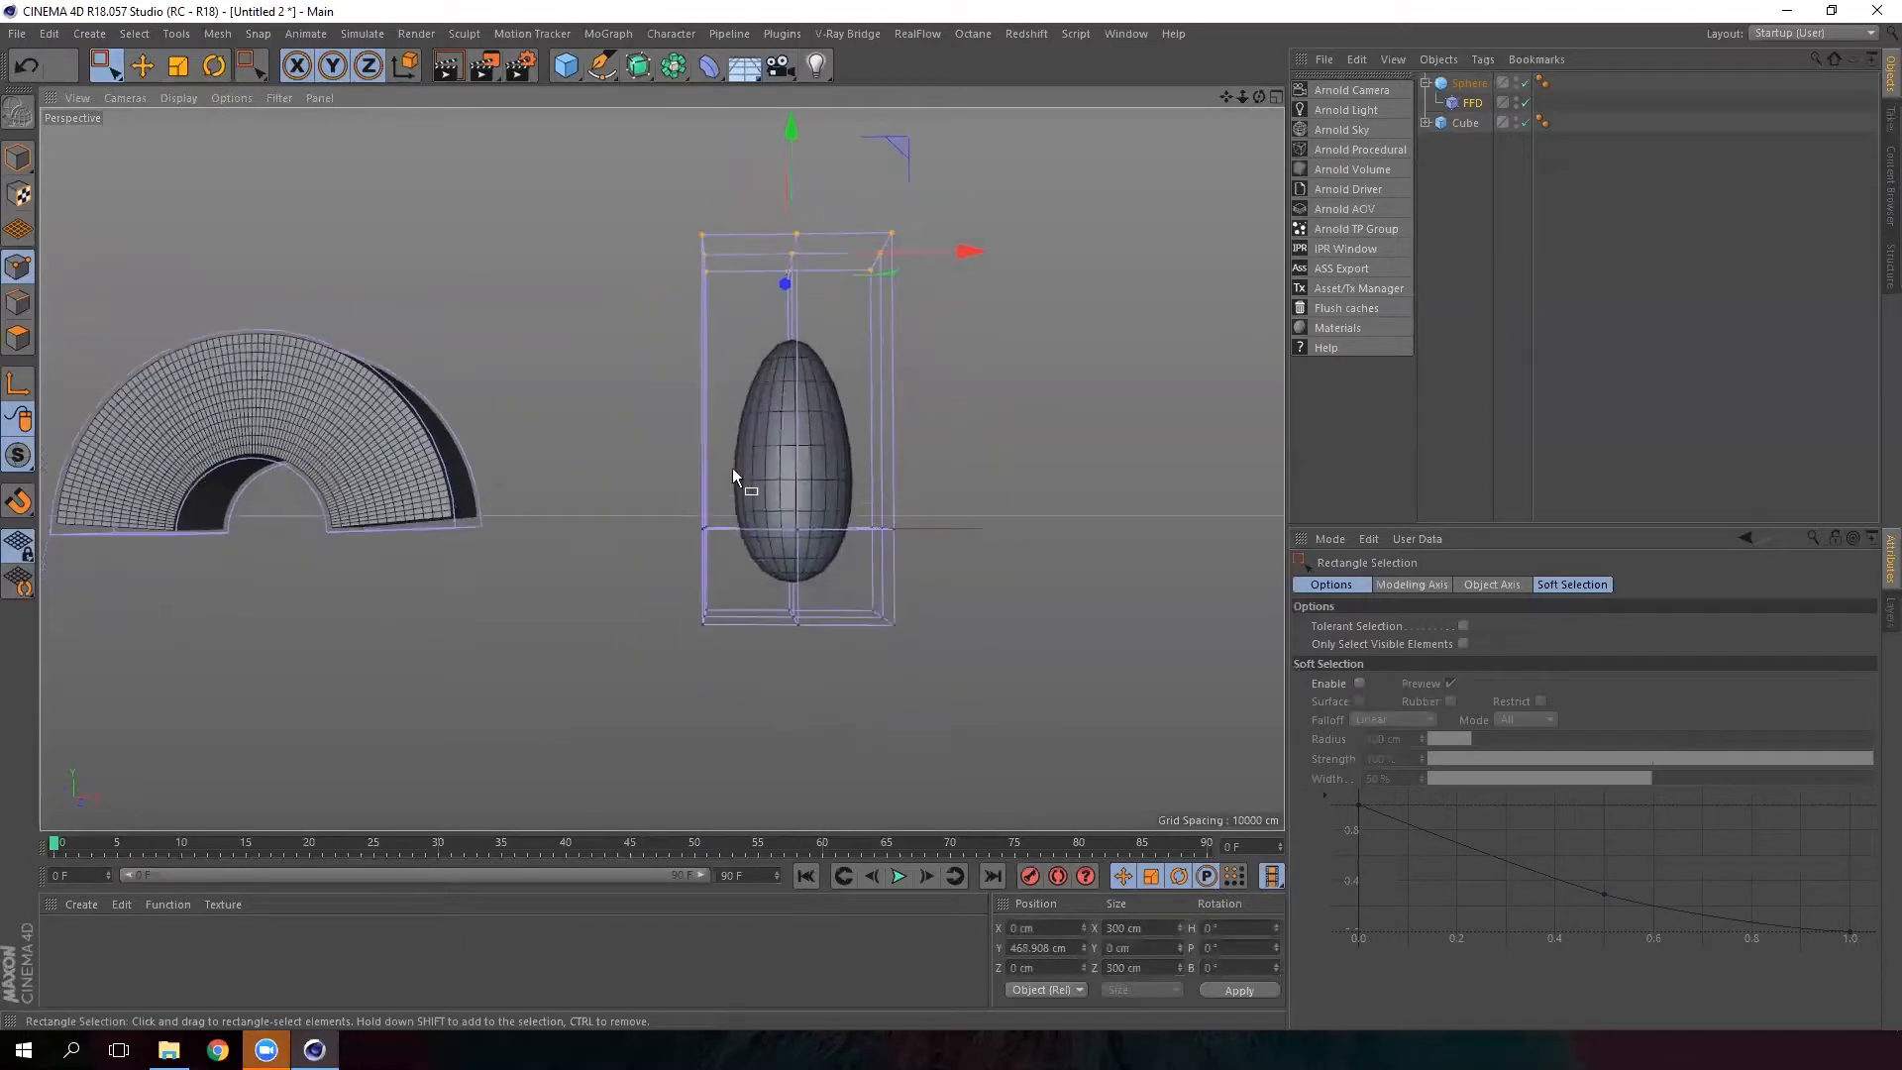
Step: Select the middle layer of FFD grid points and scale it outward to about 746 cm in X and 831 cm in Z
{"action": "left_click_drag", "start_coordinate": [716, 539], "coordinate": [1008, 456]}
{"action": "left_click", "coordinate": [178, 68]}
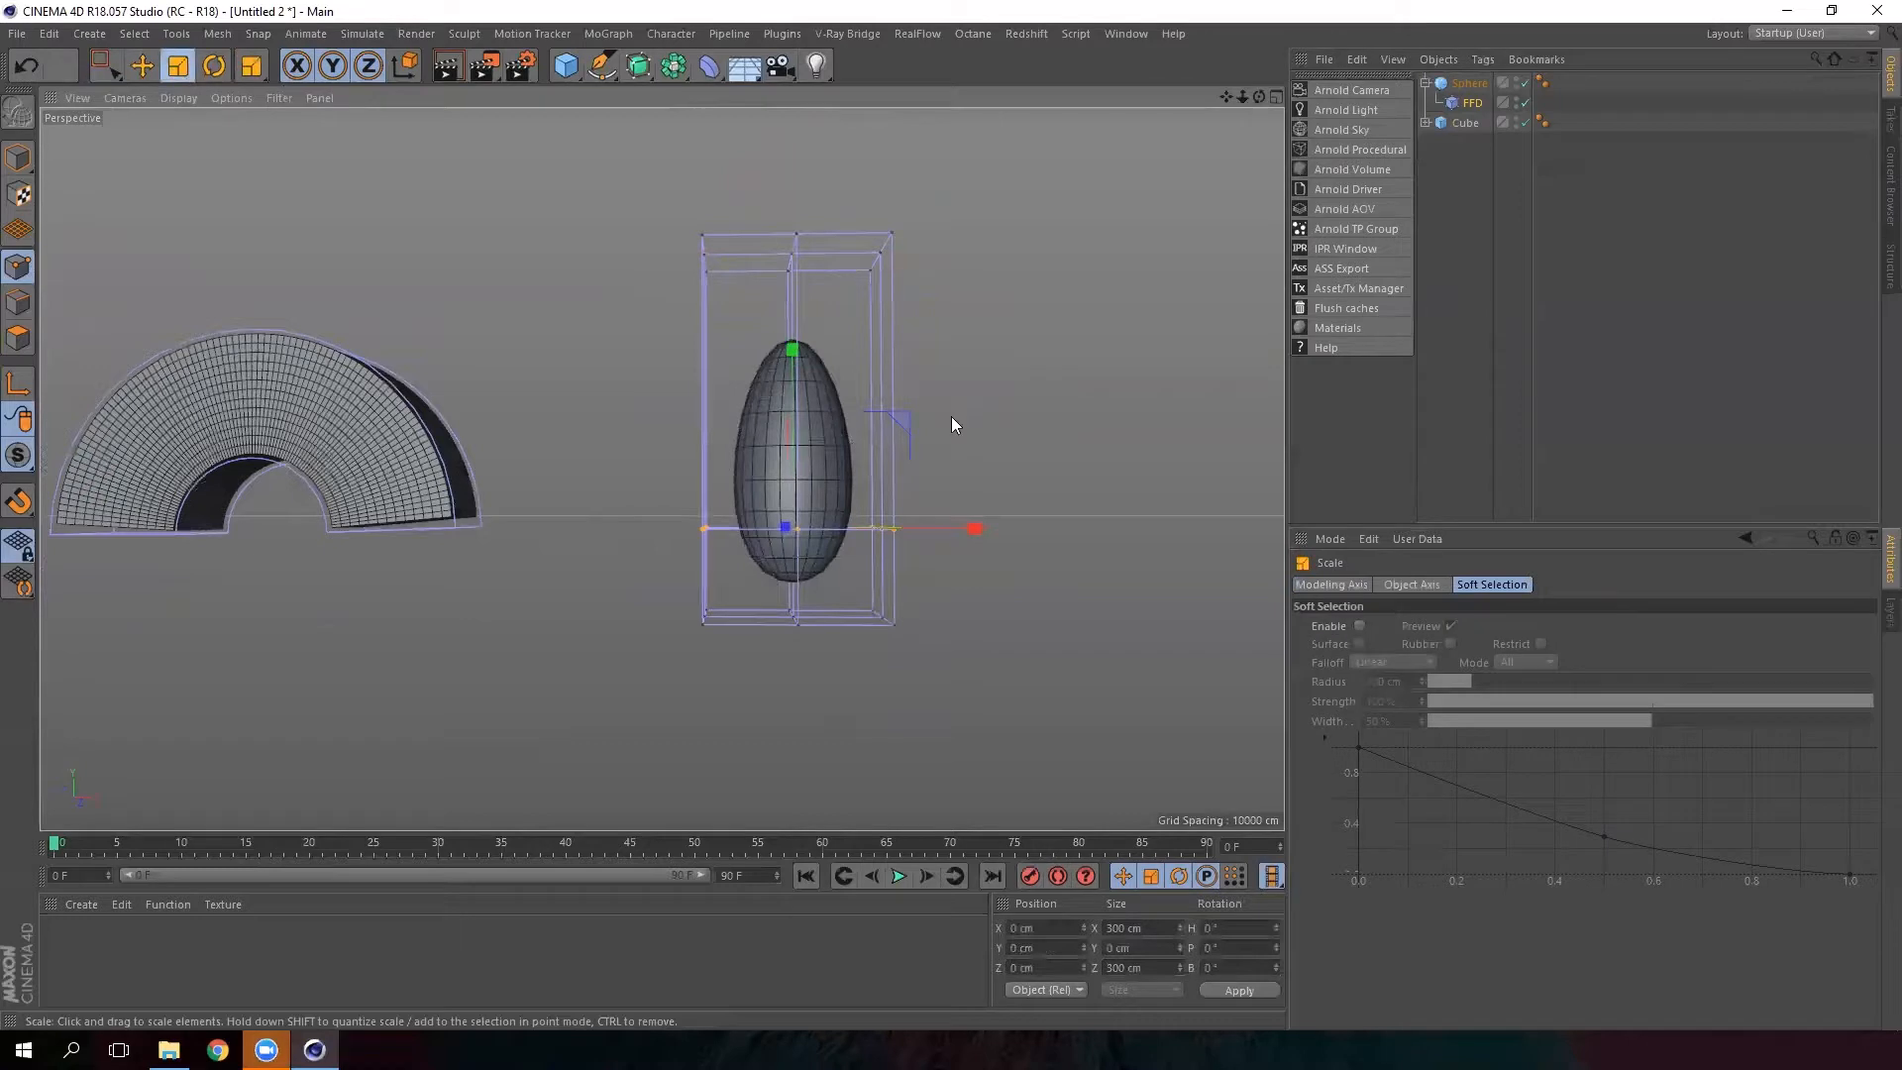
{"action": "left_click_drag", "start_coordinate": [975, 529], "coordinate": [1208, 529]}
{"action": "left_click_drag", "start_coordinate": [730, 425], "coordinate": [548, 232], "text": "alt"}
{"action": "left_click_drag", "start_coordinate": [704, 521], "coordinate": [753, 459], "text": "alt"}
{"action": "scroll", "coordinate": [755, 461], "scroll_direction": "down", "scroll_amount": 4}
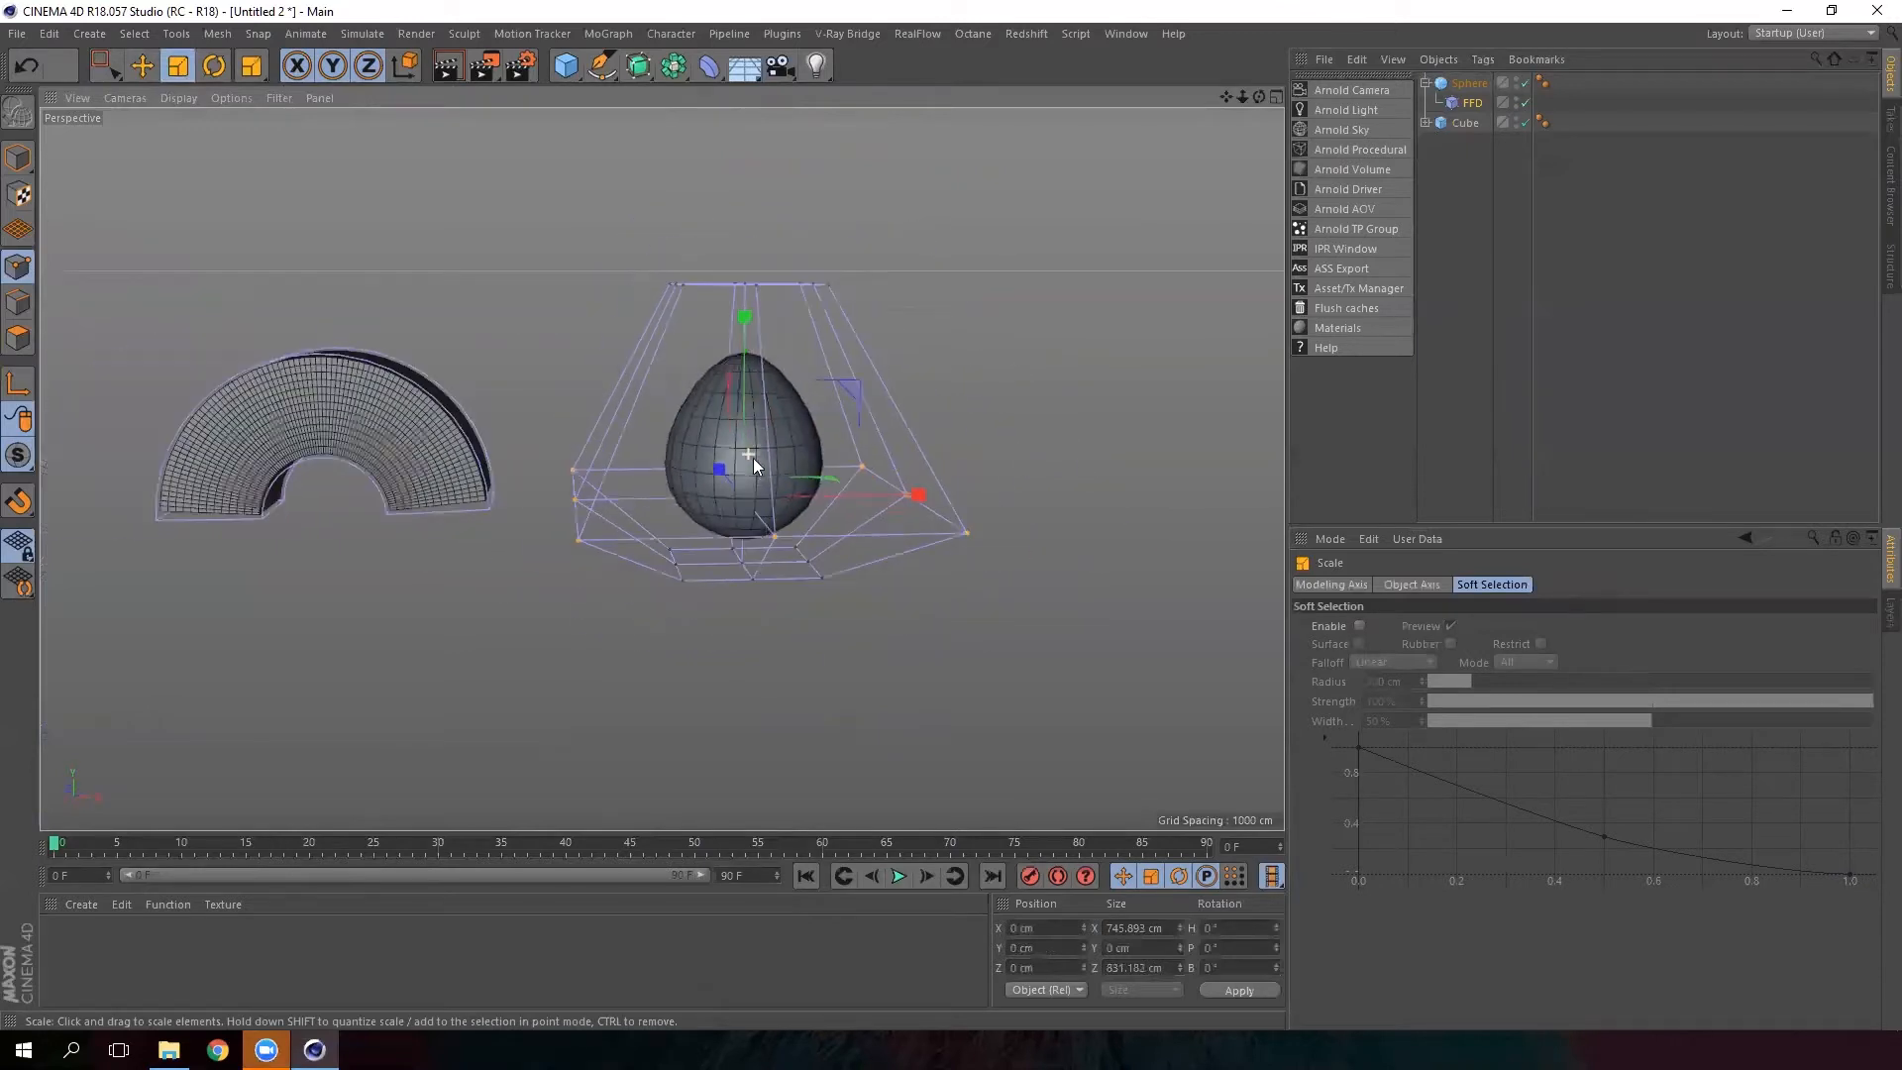
{"action": "scroll", "coordinate": [752, 462], "scroll_direction": "up", "scroll_amount": 5}
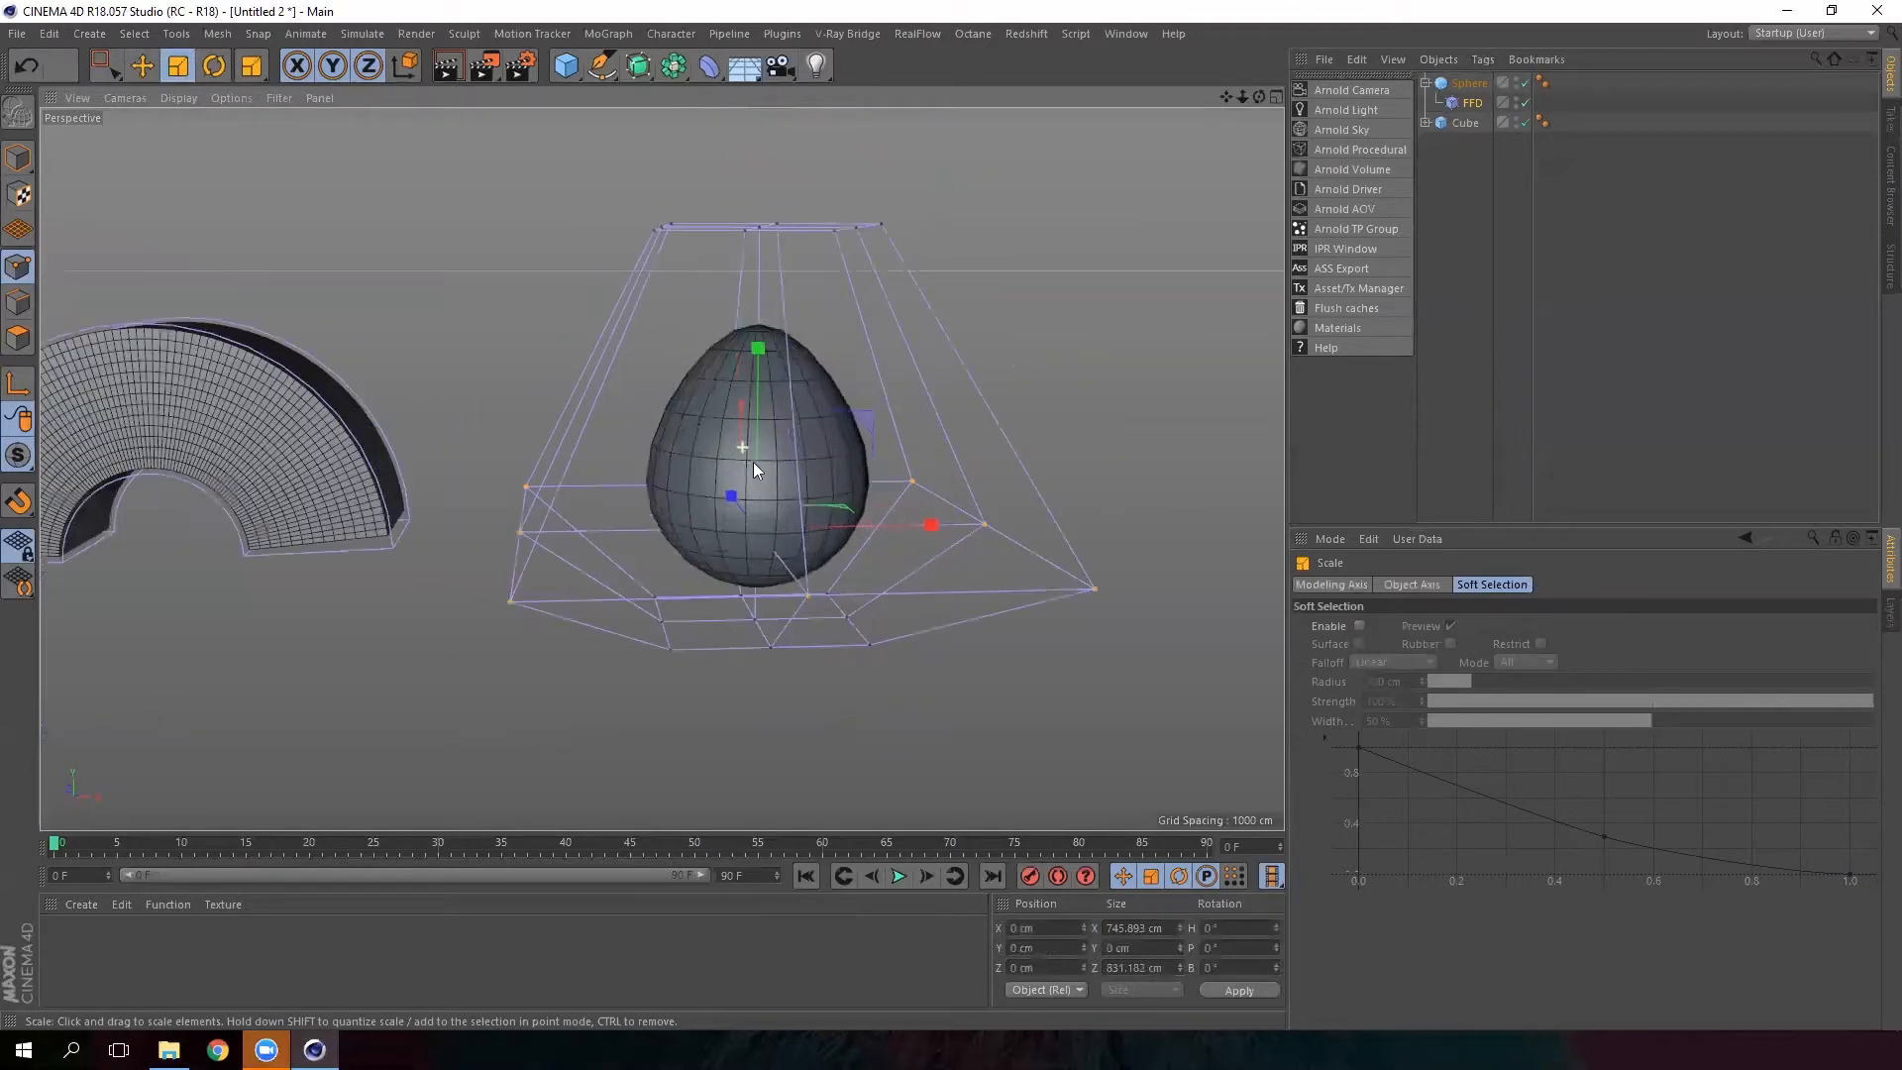
{"action": "left_click_drag", "start_coordinate": [852, 540], "coordinate": [852, 475], "text": "alt"}
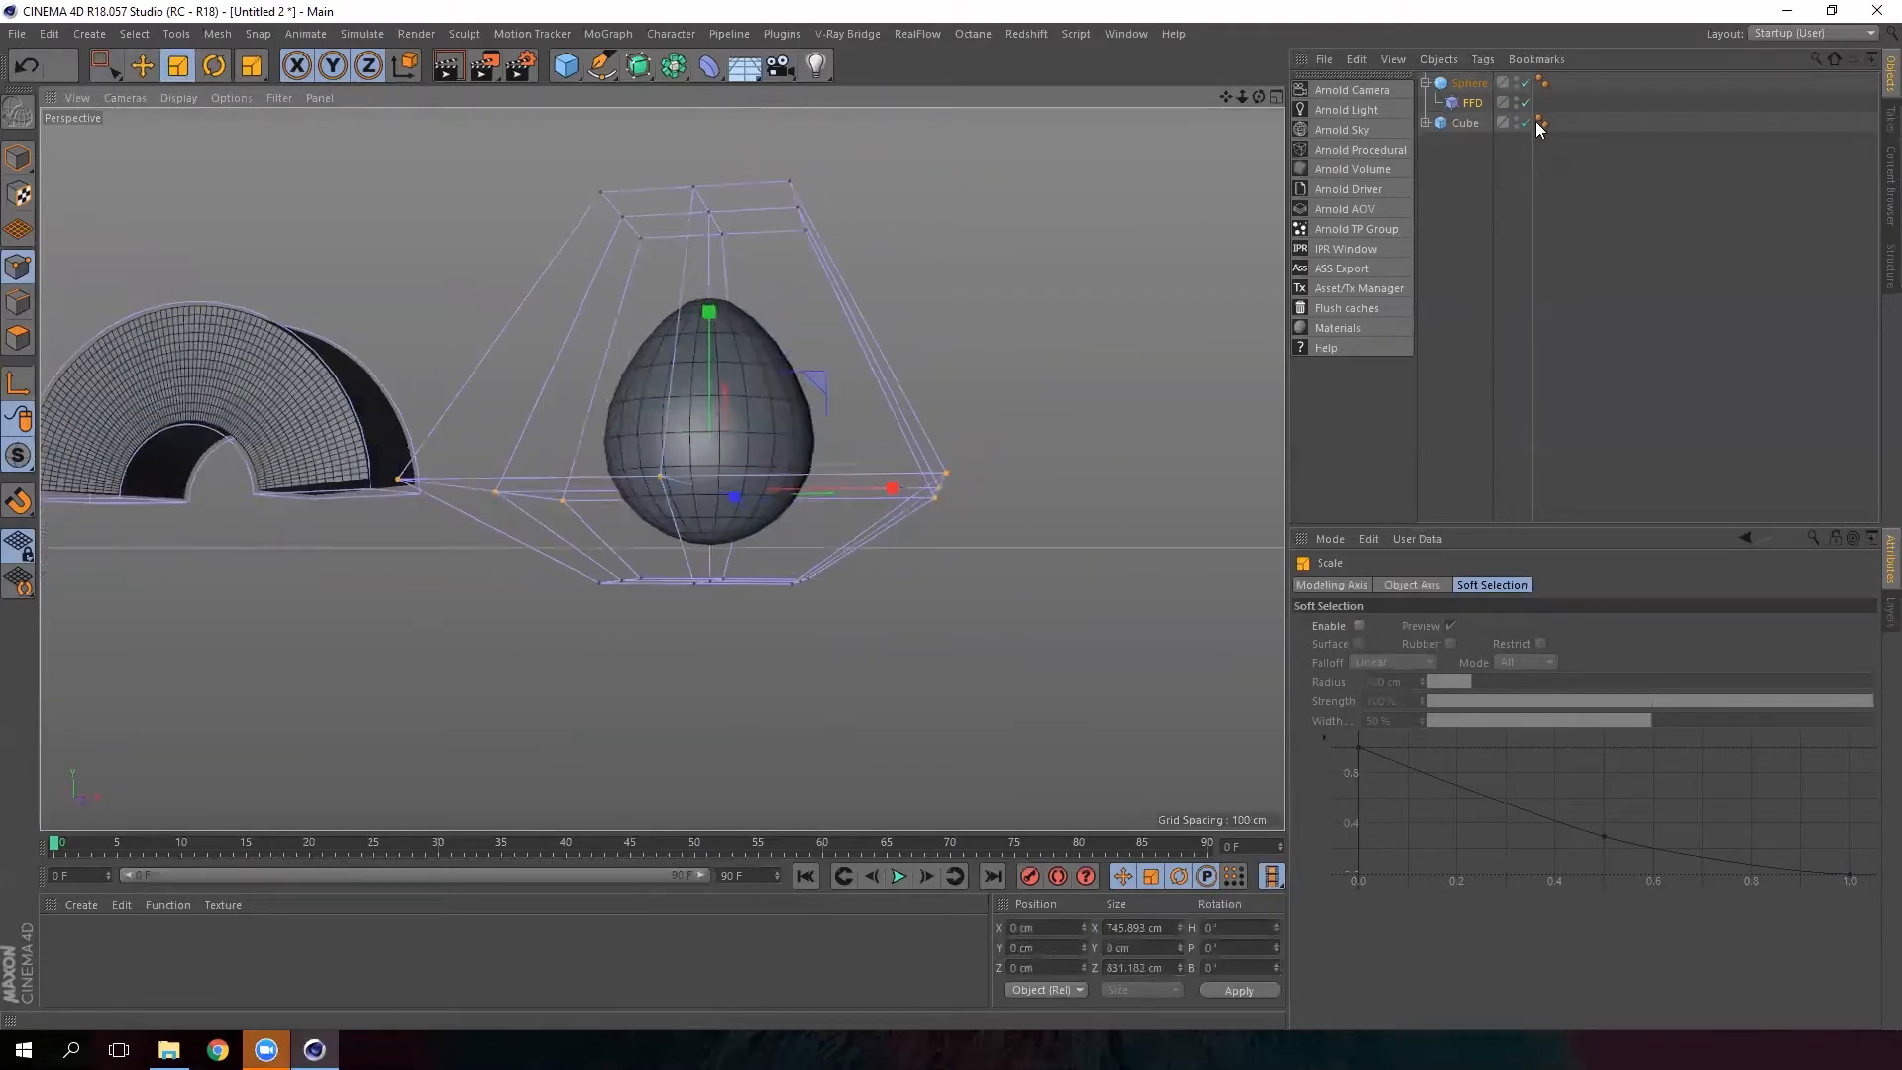
Step: Set the FFD deformer's grid size to 306 × 312 × 318 cm
{"action": "left_click", "coordinate": [1472, 103]}
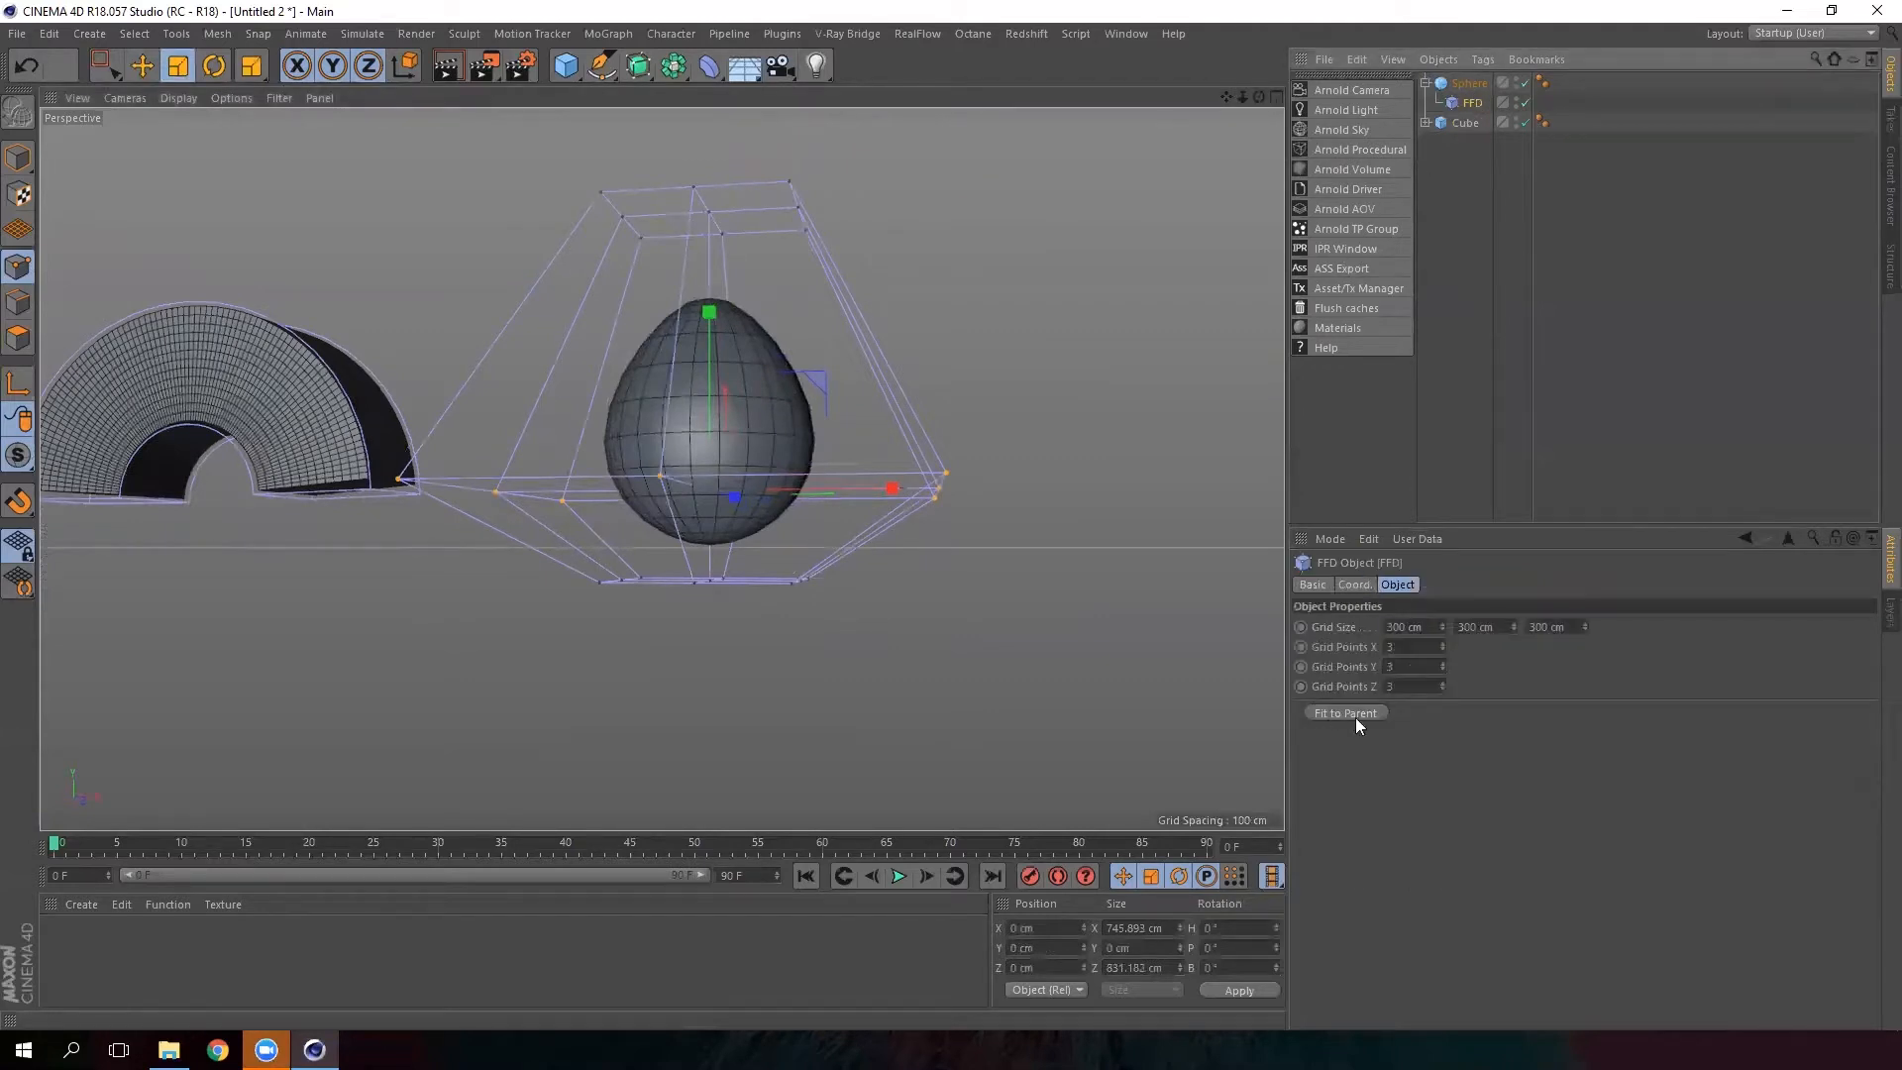
{"action": "left_click_drag", "start_coordinate": [1442, 624], "coordinate": [1587, 602]}
{"action": "left_click_drag", "start_coordinate": [852, 523], "coordinate": [620, 466], "text": "alt"}
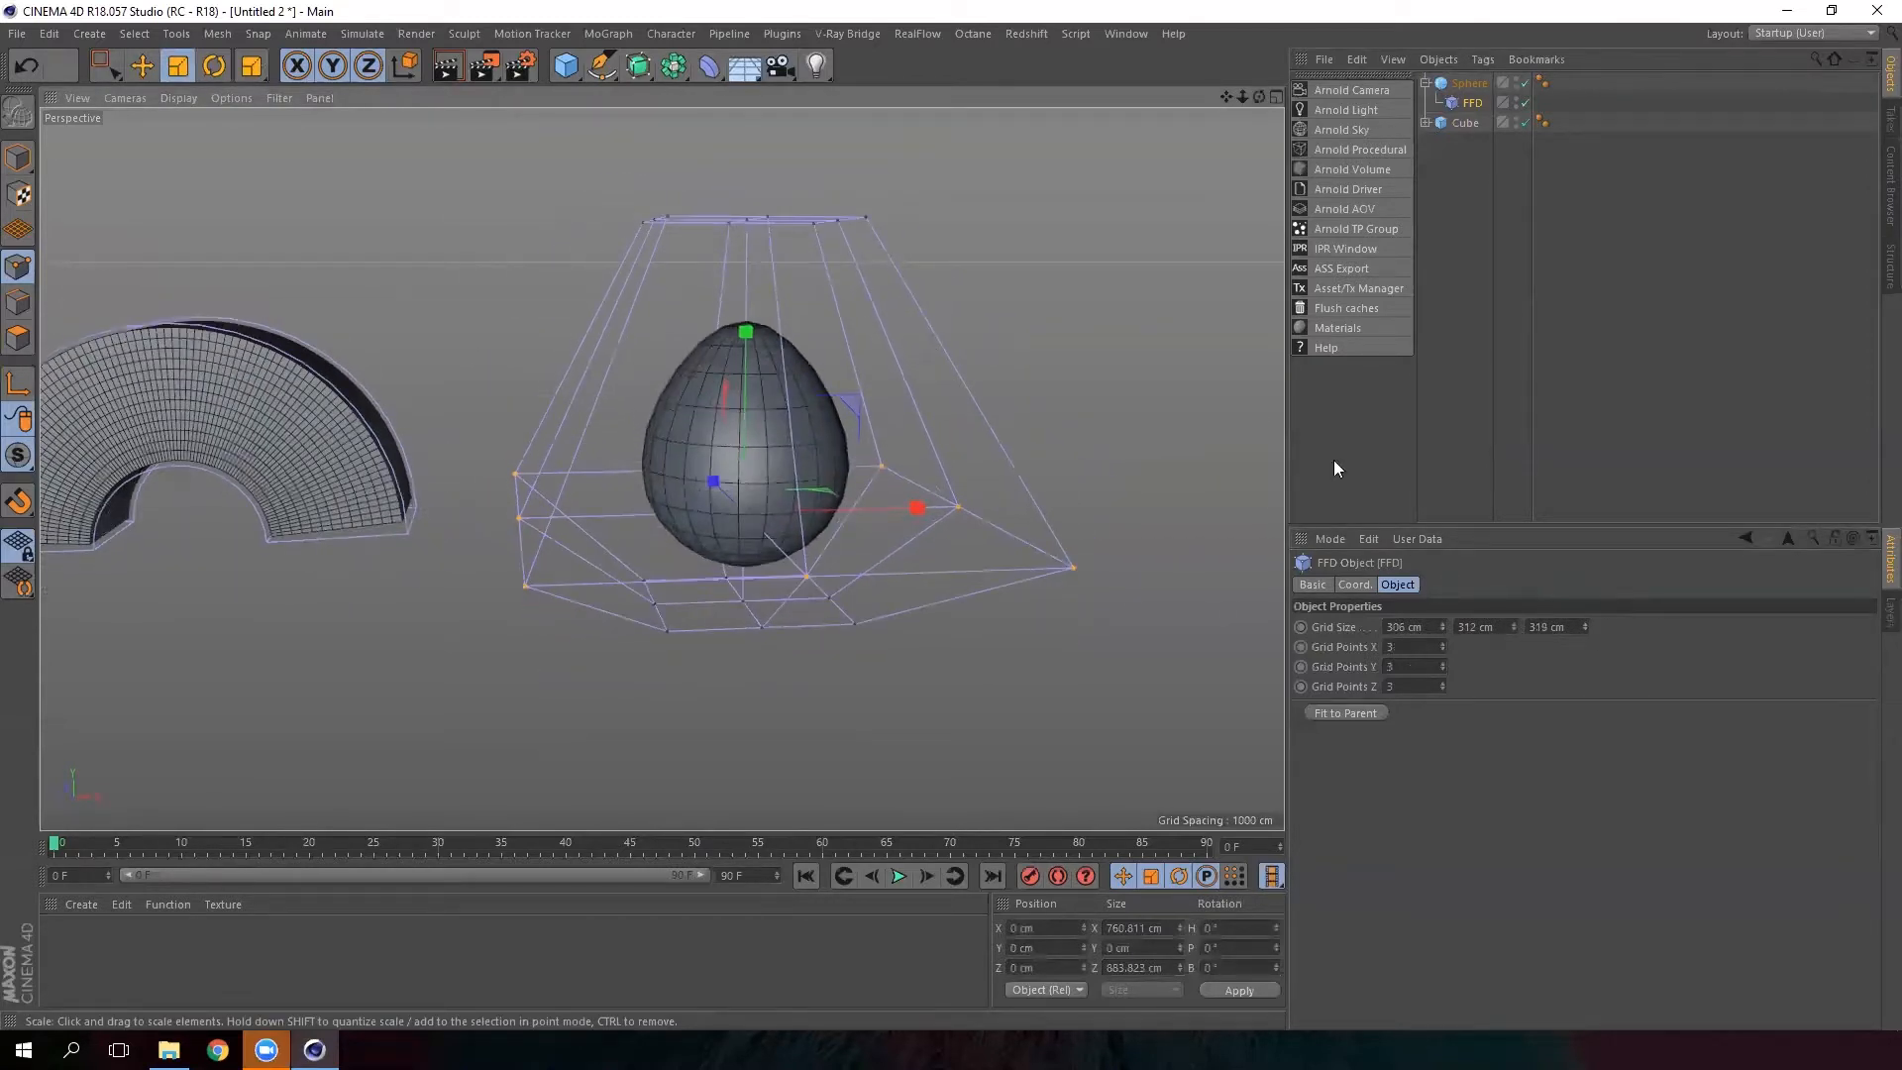
Step: Increase the number of FFD grid points along Y for finer control of the sphere
{"action": "left_click", "coordinate": [1443, 644]}
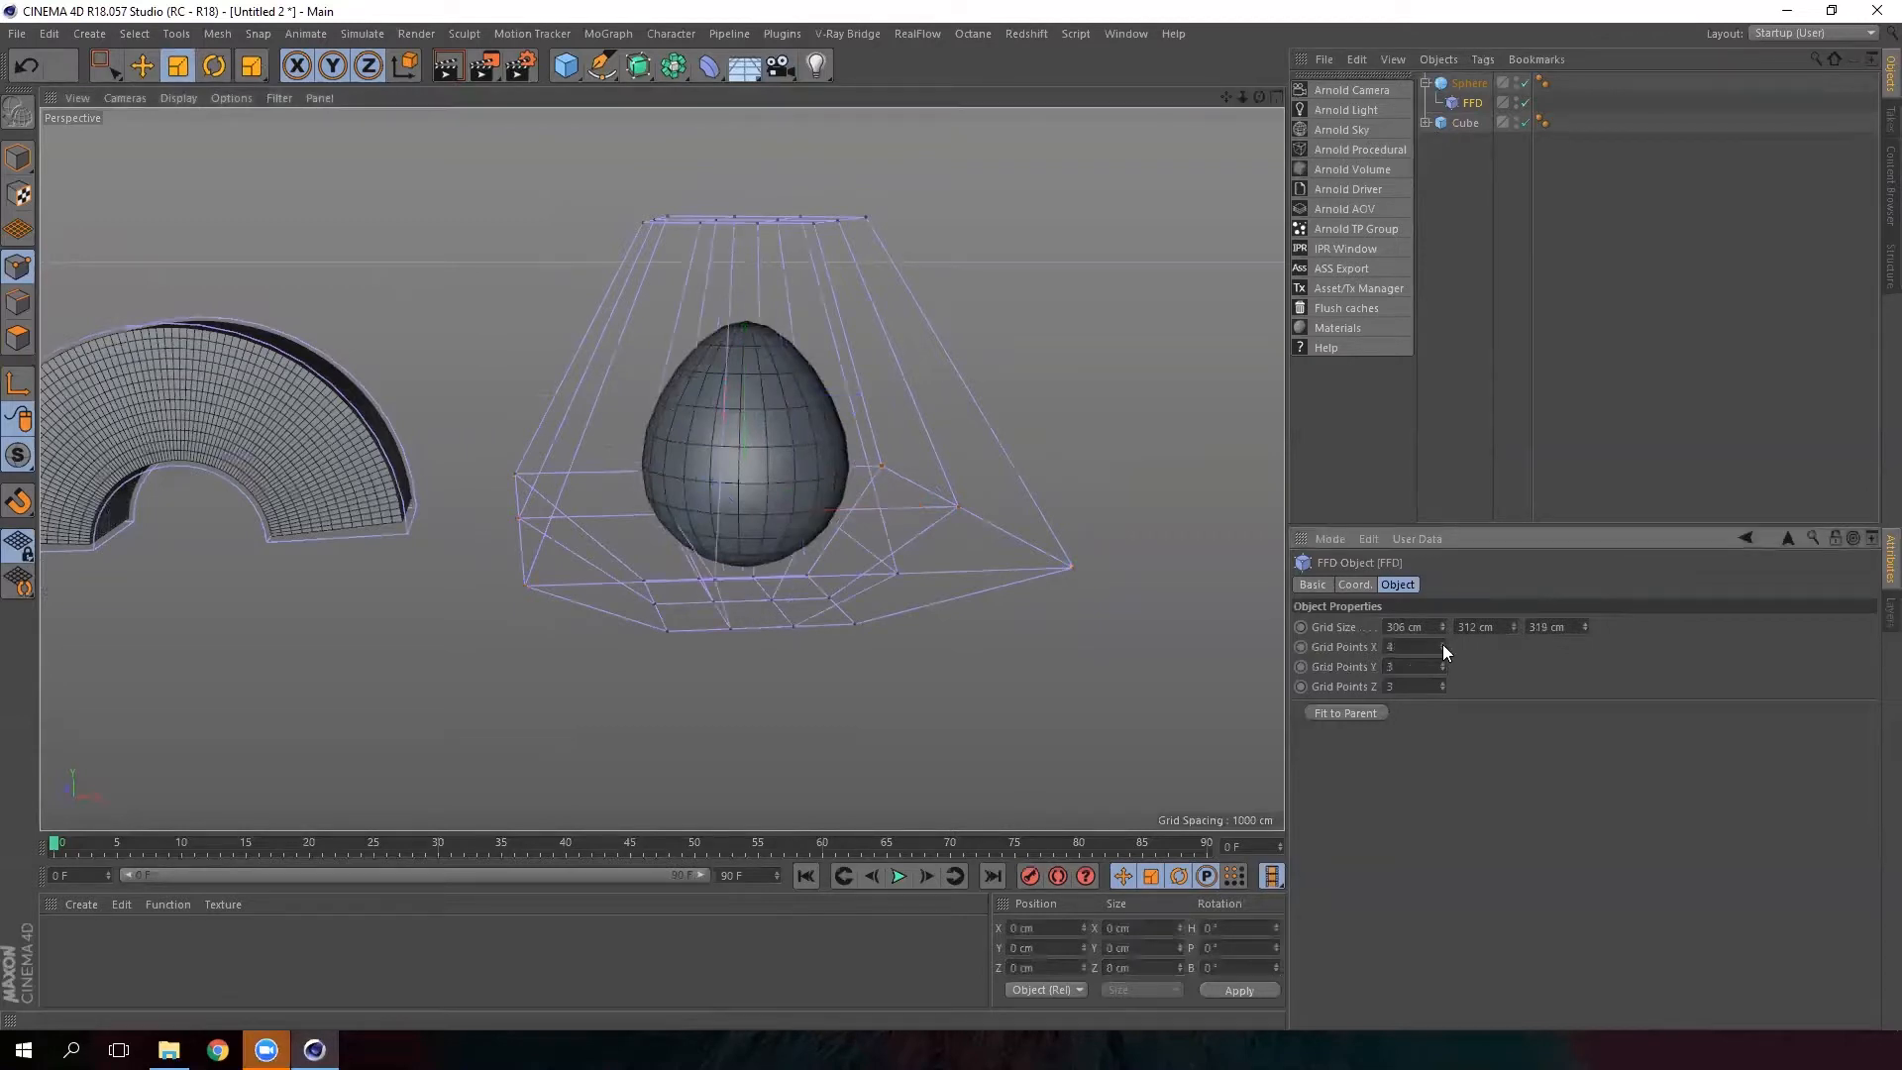
{"action": "left_click", "coordinate": [1445, 653]}
{"action": "left_click", "coordinate": [1445, 662]}
{"action": "left_click", "coordinate": [1445, 662]}
{"action": "left_click_drag", "start_coordinate": [661, 468], "coordinate": [566, 474], "text": "alt"}
Step: Select the FFD grid layer just below the top and scale it outward to about 1093 cm in X and 1232 cm in Z
{"action": "left_click_drag", "start_coordinate": [106, 67], "coordinate": [146, 124]}
{"action": "left_click_drag", "start_coordinate": [525, 502], "coordinate": [1117, 407]}
{"action": "left_click", "coordinate": [179, 65]}
{"action": "left_click_drag", "start_coordinate": [1100, 268], "coordinate": [1894, 210]}
{"action": "left_click", "coordinate": [107, 68]}
{"action": "left_click", "coordinate": [179, 66]}
{"action": "left_click_drag", "start_coordinate": [1118, 472], "coordinate": [887, 388], "text": "alt"}
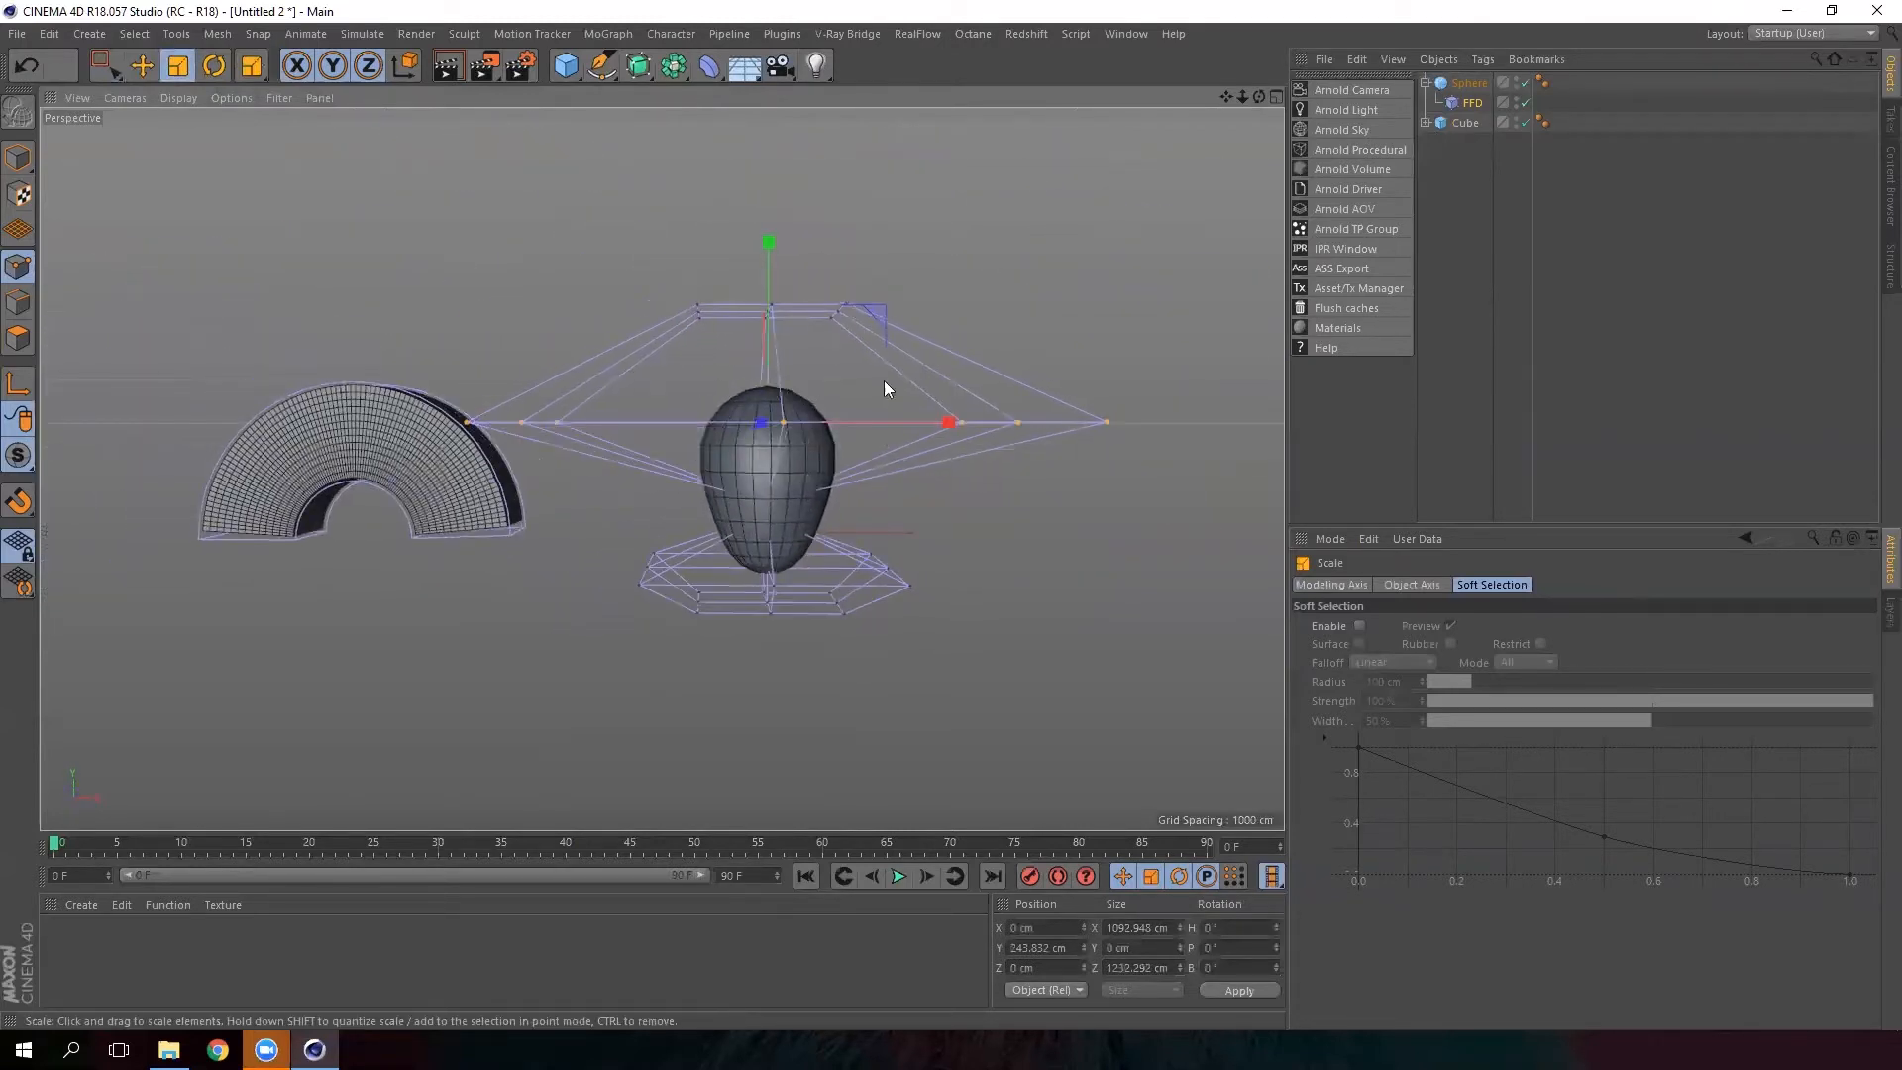
Step: Delete the sphere and the bent cube together with their deformers
{"action": "left_click", "coordinate": [1427, 84]}
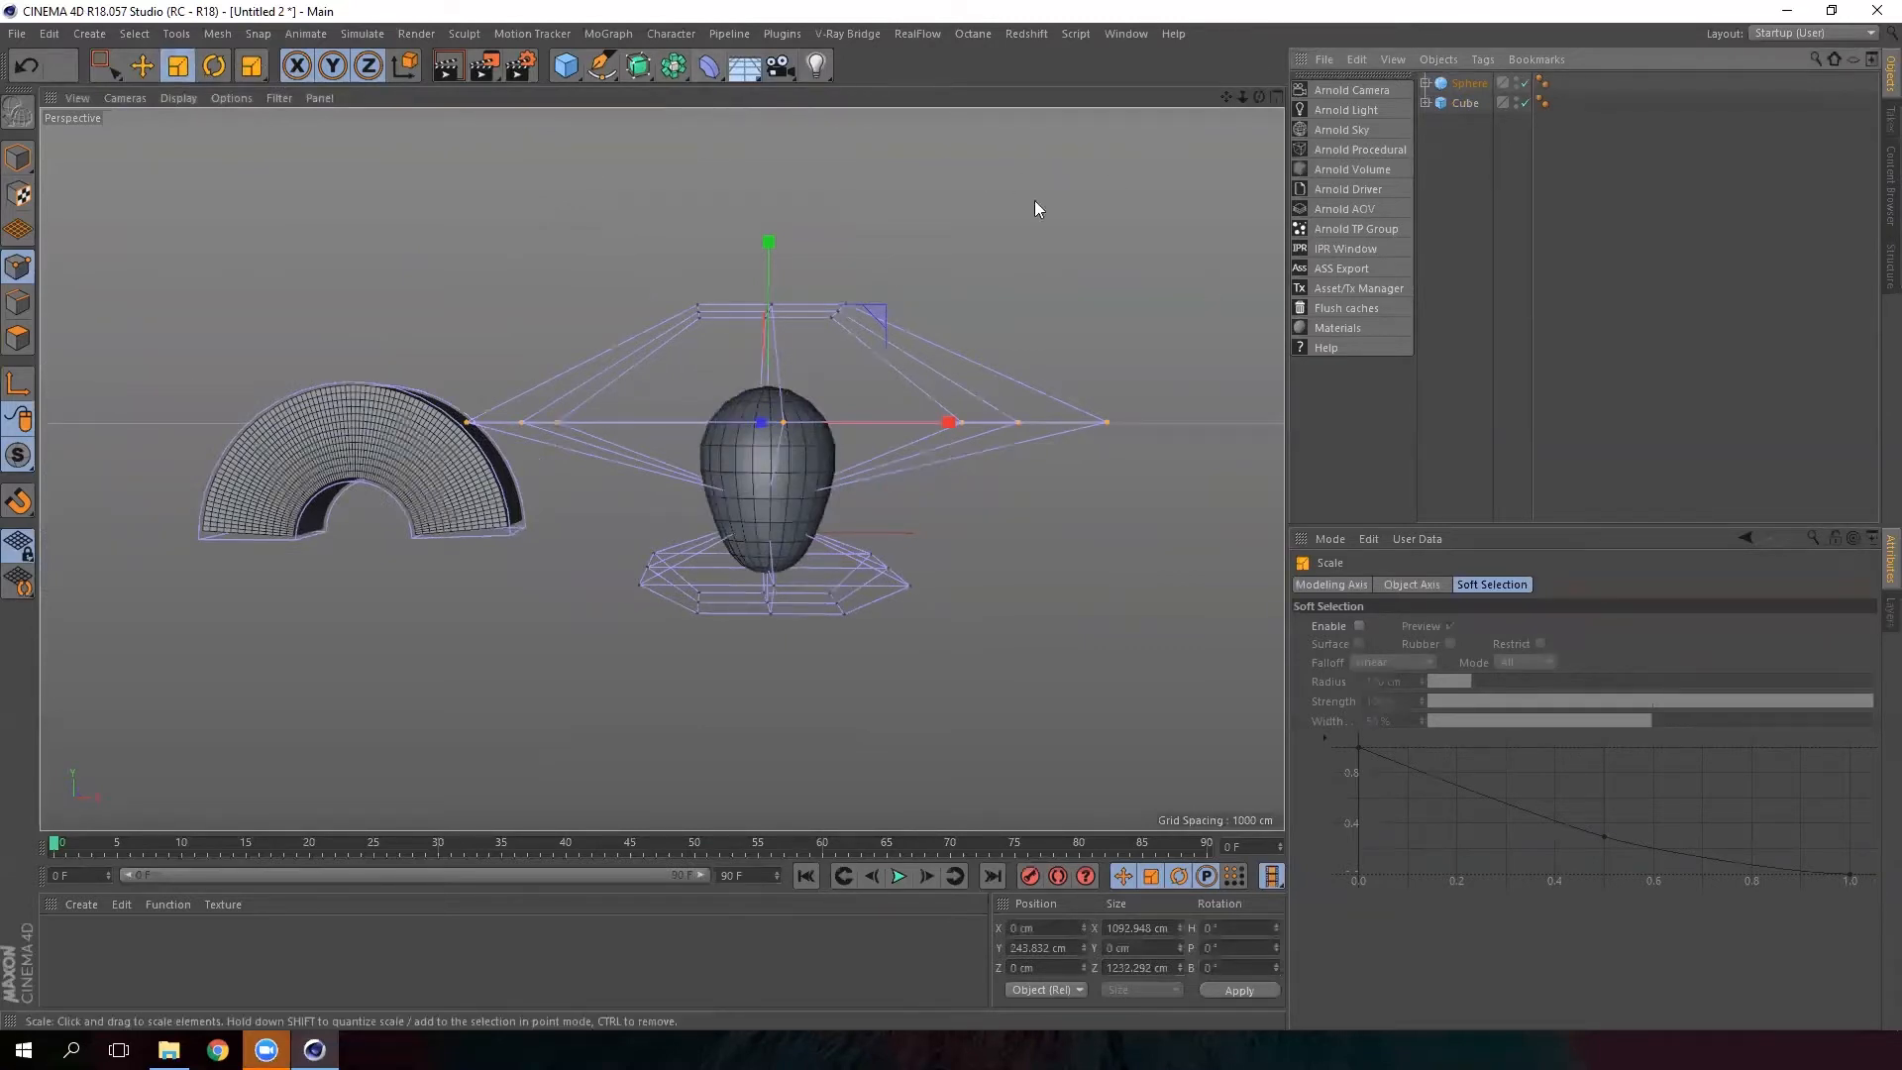
{"action": "left_click_drag", "start_coordinate": [1451, 153], "coordinate": [1490, 75]}
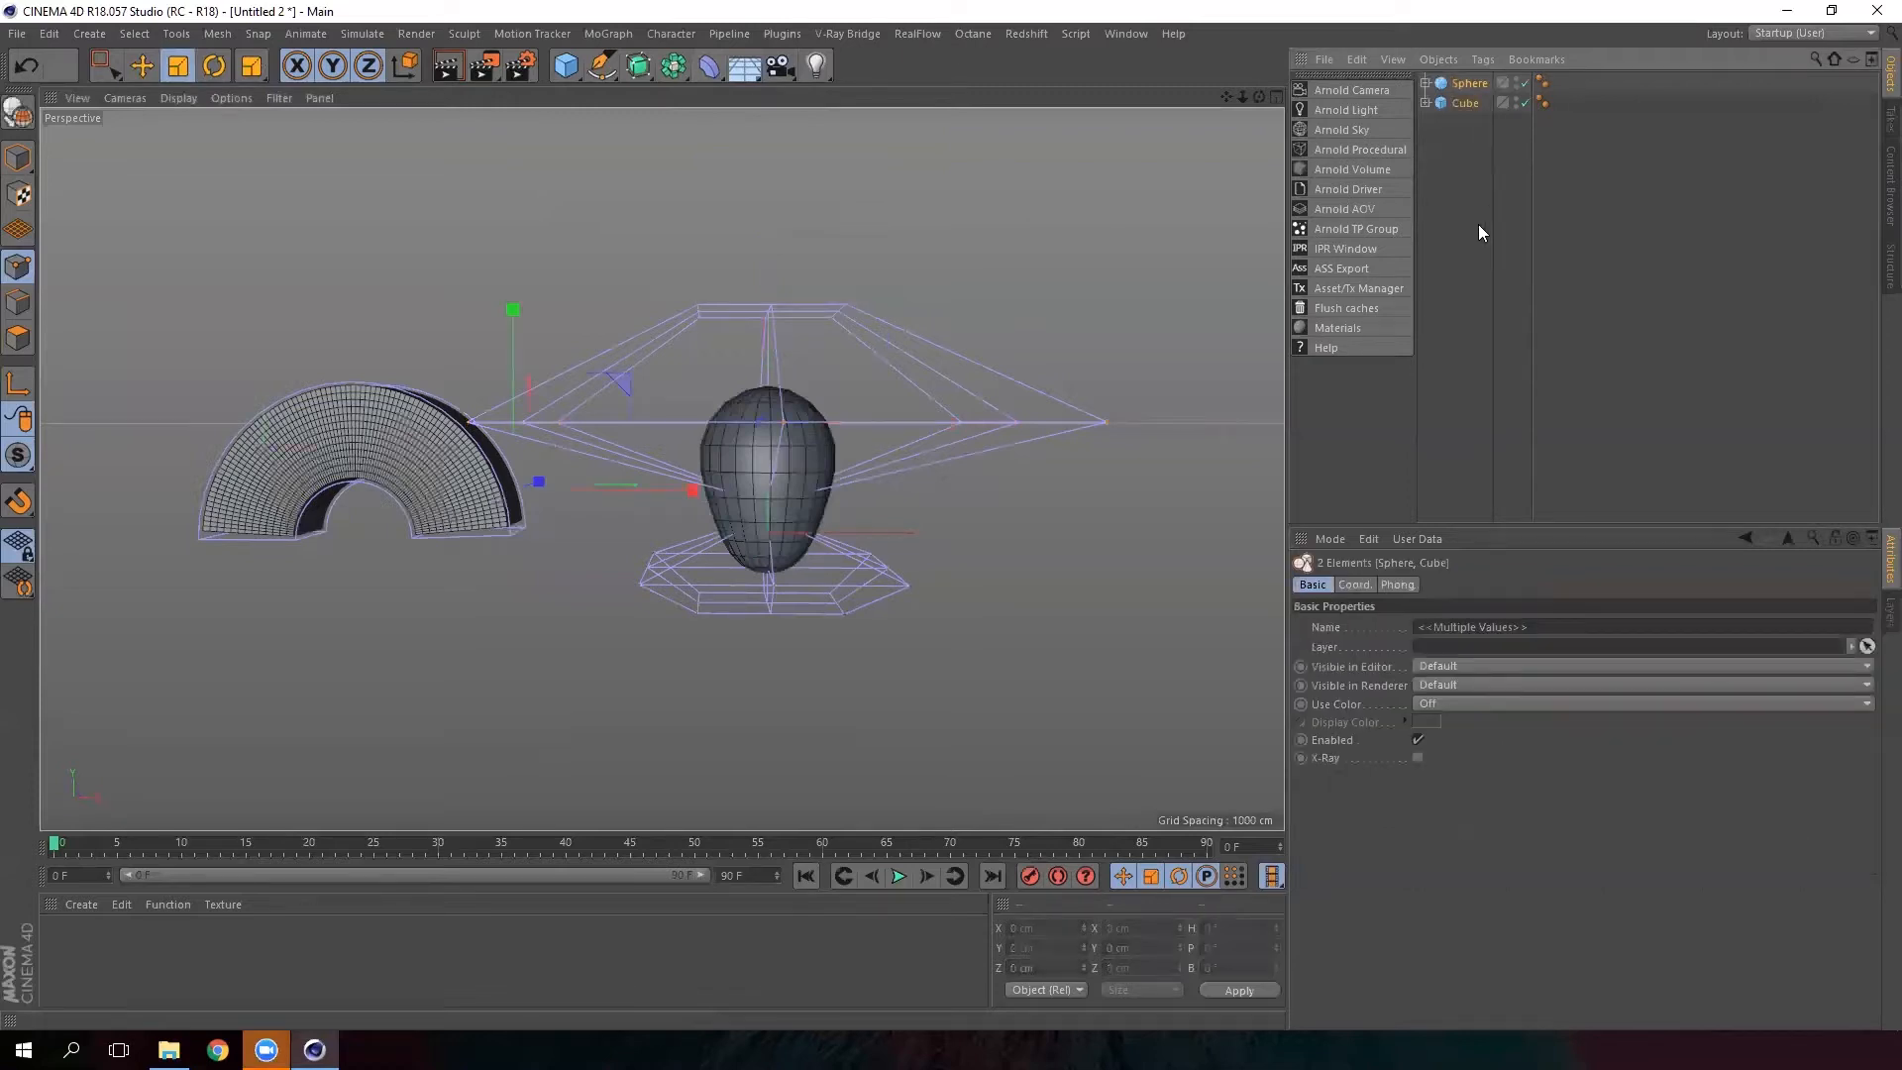
{"action": "key", "text": "Delete"}
Step: Add a new cube primitive and set its Y size to 543 cm
{"action": "left_click", "coordinate": [566, 65]}
{"action": "left_click", "coordinate": [757, 95]}
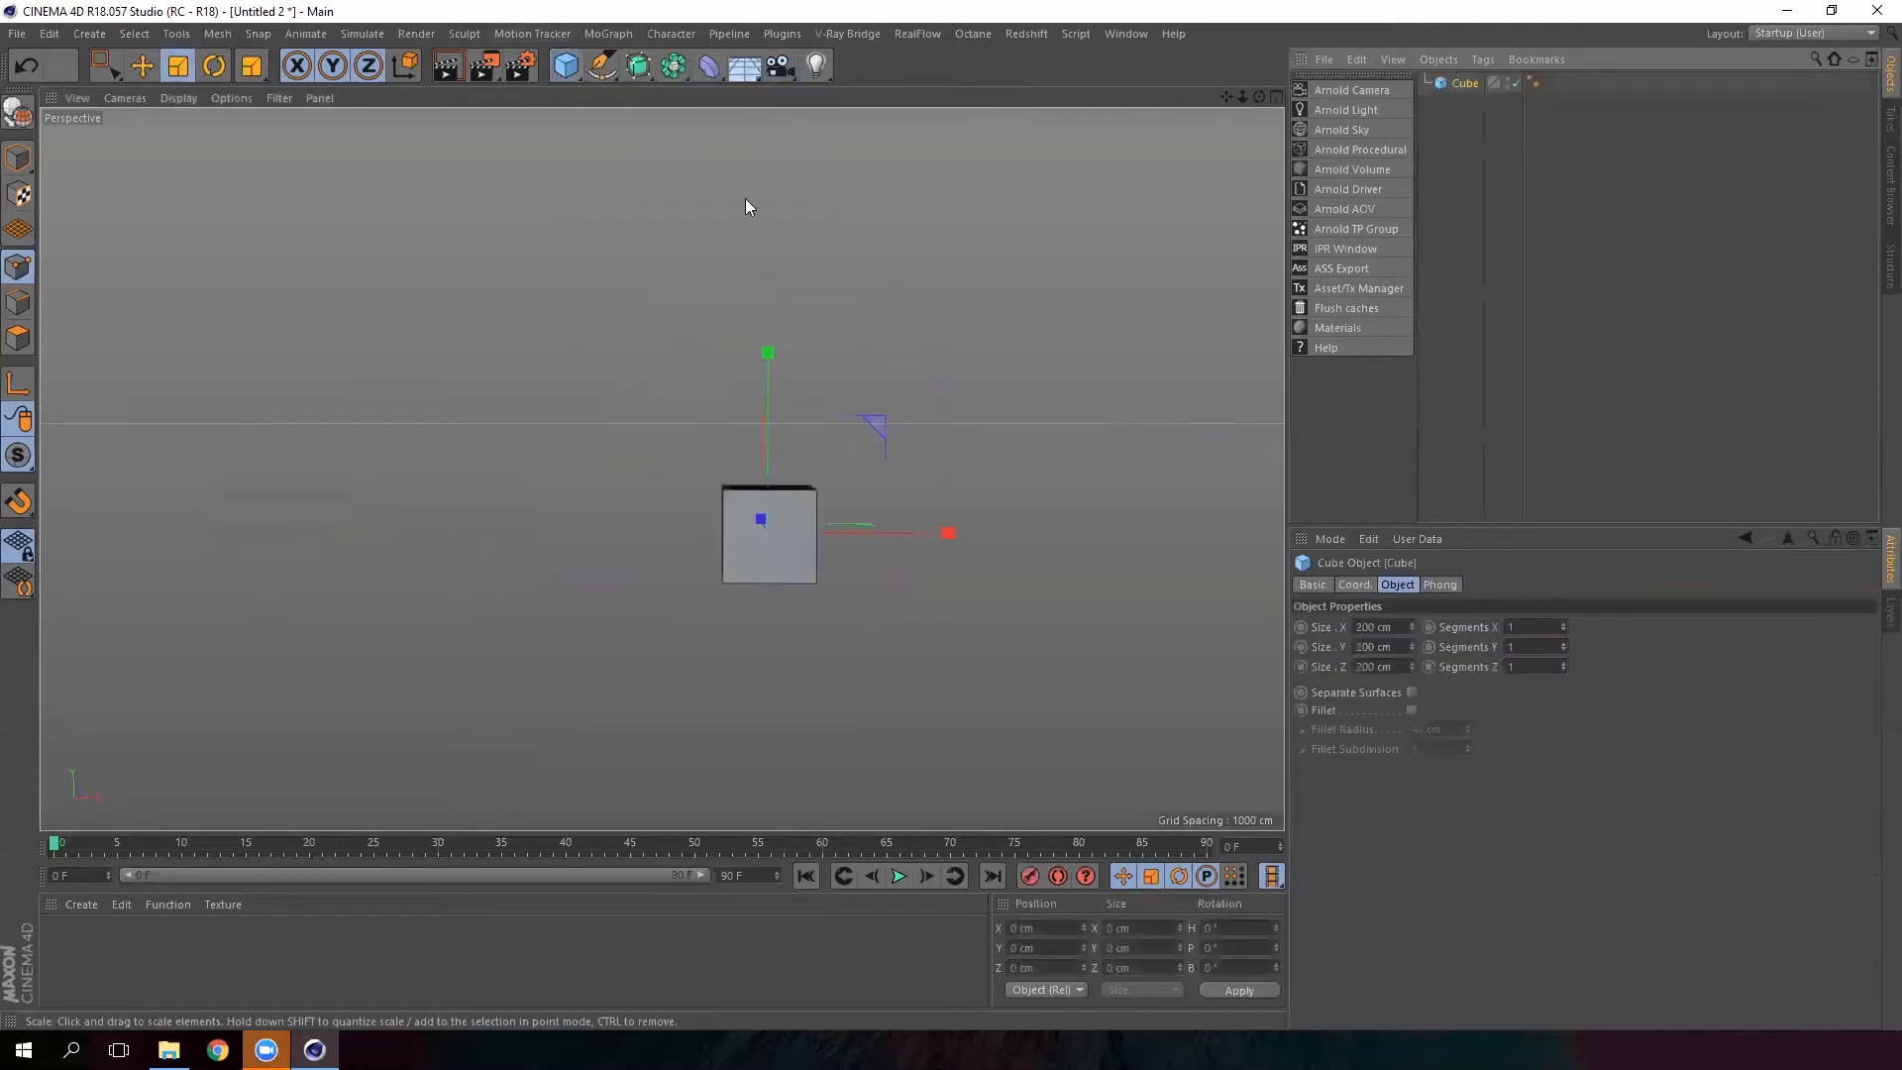
{"action": "left_click_drag", "start_coordinate": [1414, 639], "coordinate": [1471, 287]}
Step: Subdivide the tall cube into 70 × 41 × 63 segments
{"action": "mouse_move", "coordinate": [1569, 625]}
{"action": "left_mouse_down"}
{"action": "mouse_move", "coordinate": [1565, 557]}
{"action": "mouse_move", "coordinate": [1555, 642]}
{"action": "mouse_move", "coordinate": [1573, 601]}
{"action": "left_mouse_up"}
{"action": "right_click_drag", "start_coordinate": [683, 478], "coordinate": [848, 531], "text": "alt"}
{"action": "left_click_drag", "start_coordinate": [850, 532], "coordinate": [840, 539], "text": "alt"}
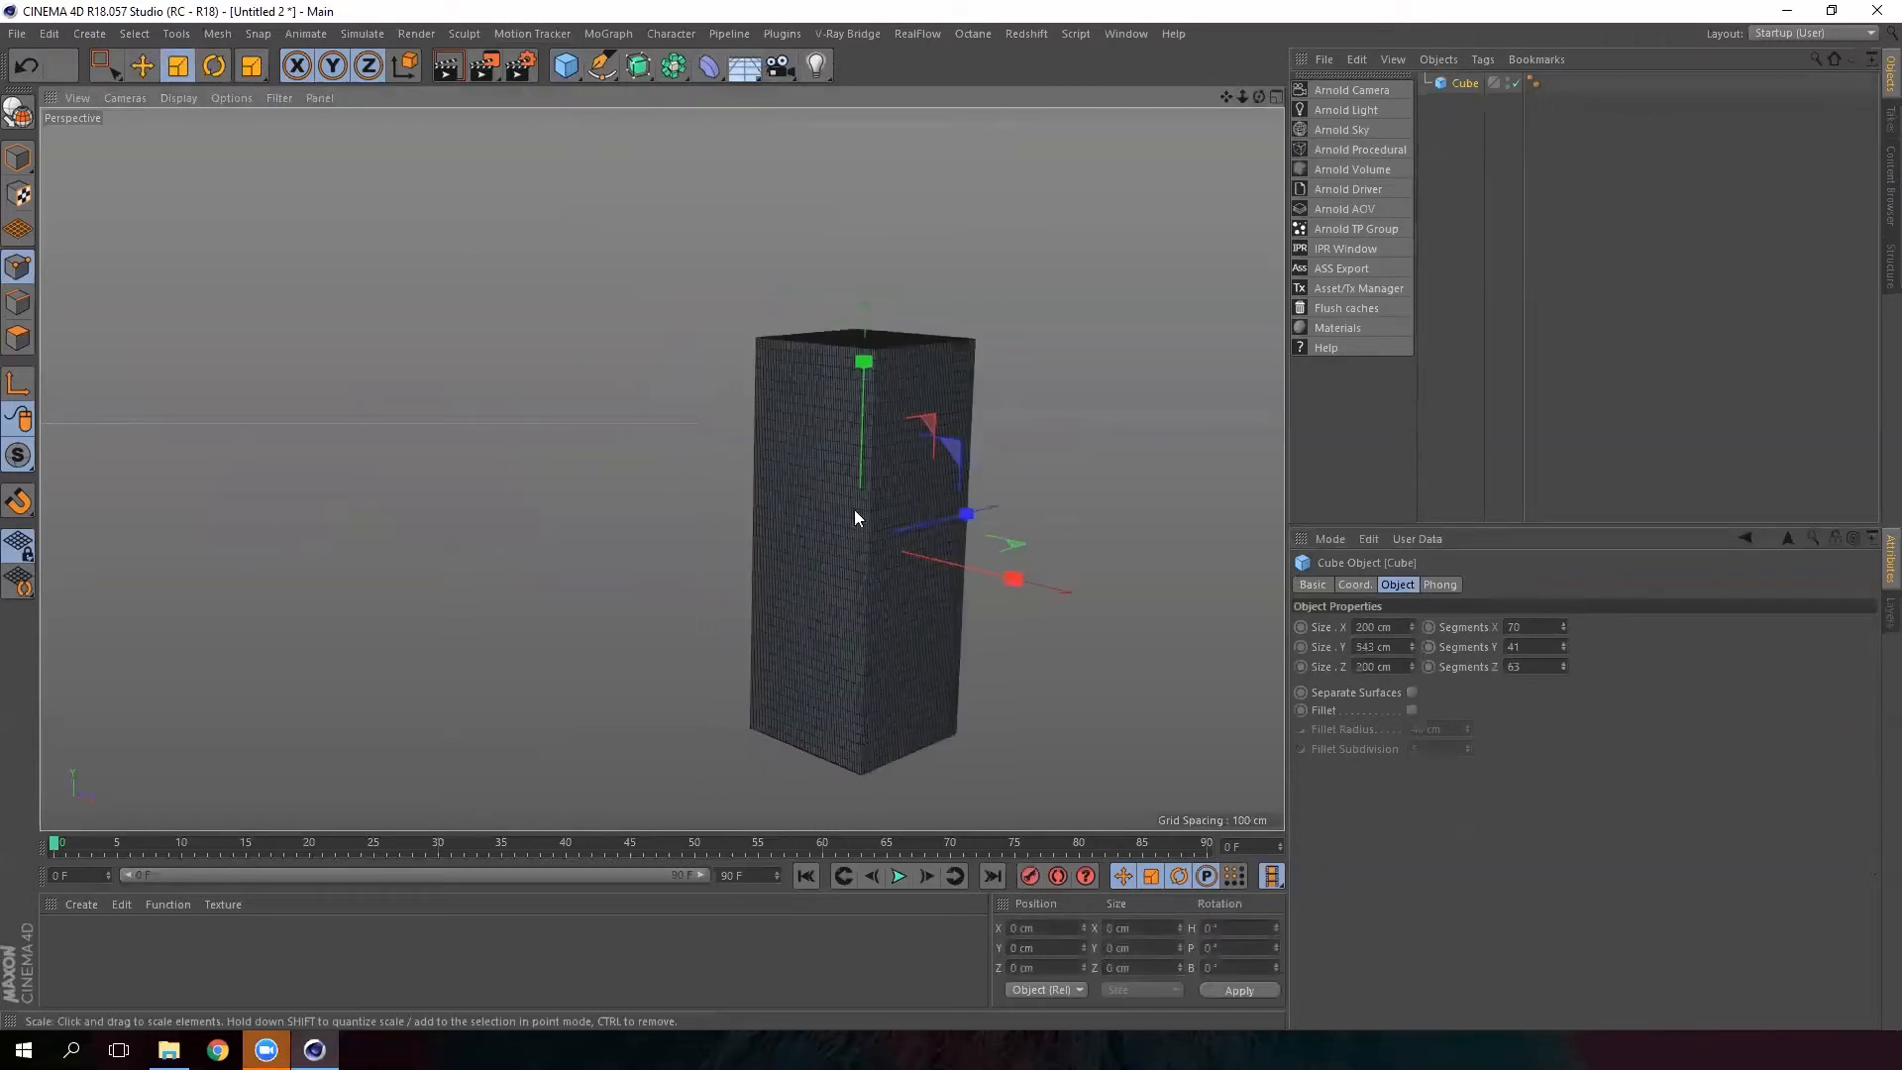
{"action": "right_click_drag", "start_coordinate": [840, 539], "coordinate": [848, 487], "text": "alt"}
Step: Set the cube's segments to 12 along X and 10 along Z for a coarser mesh
{"action": "left_click_drag", "start_coordinate": [1564, 628], "coordinate": [1557, 727]}
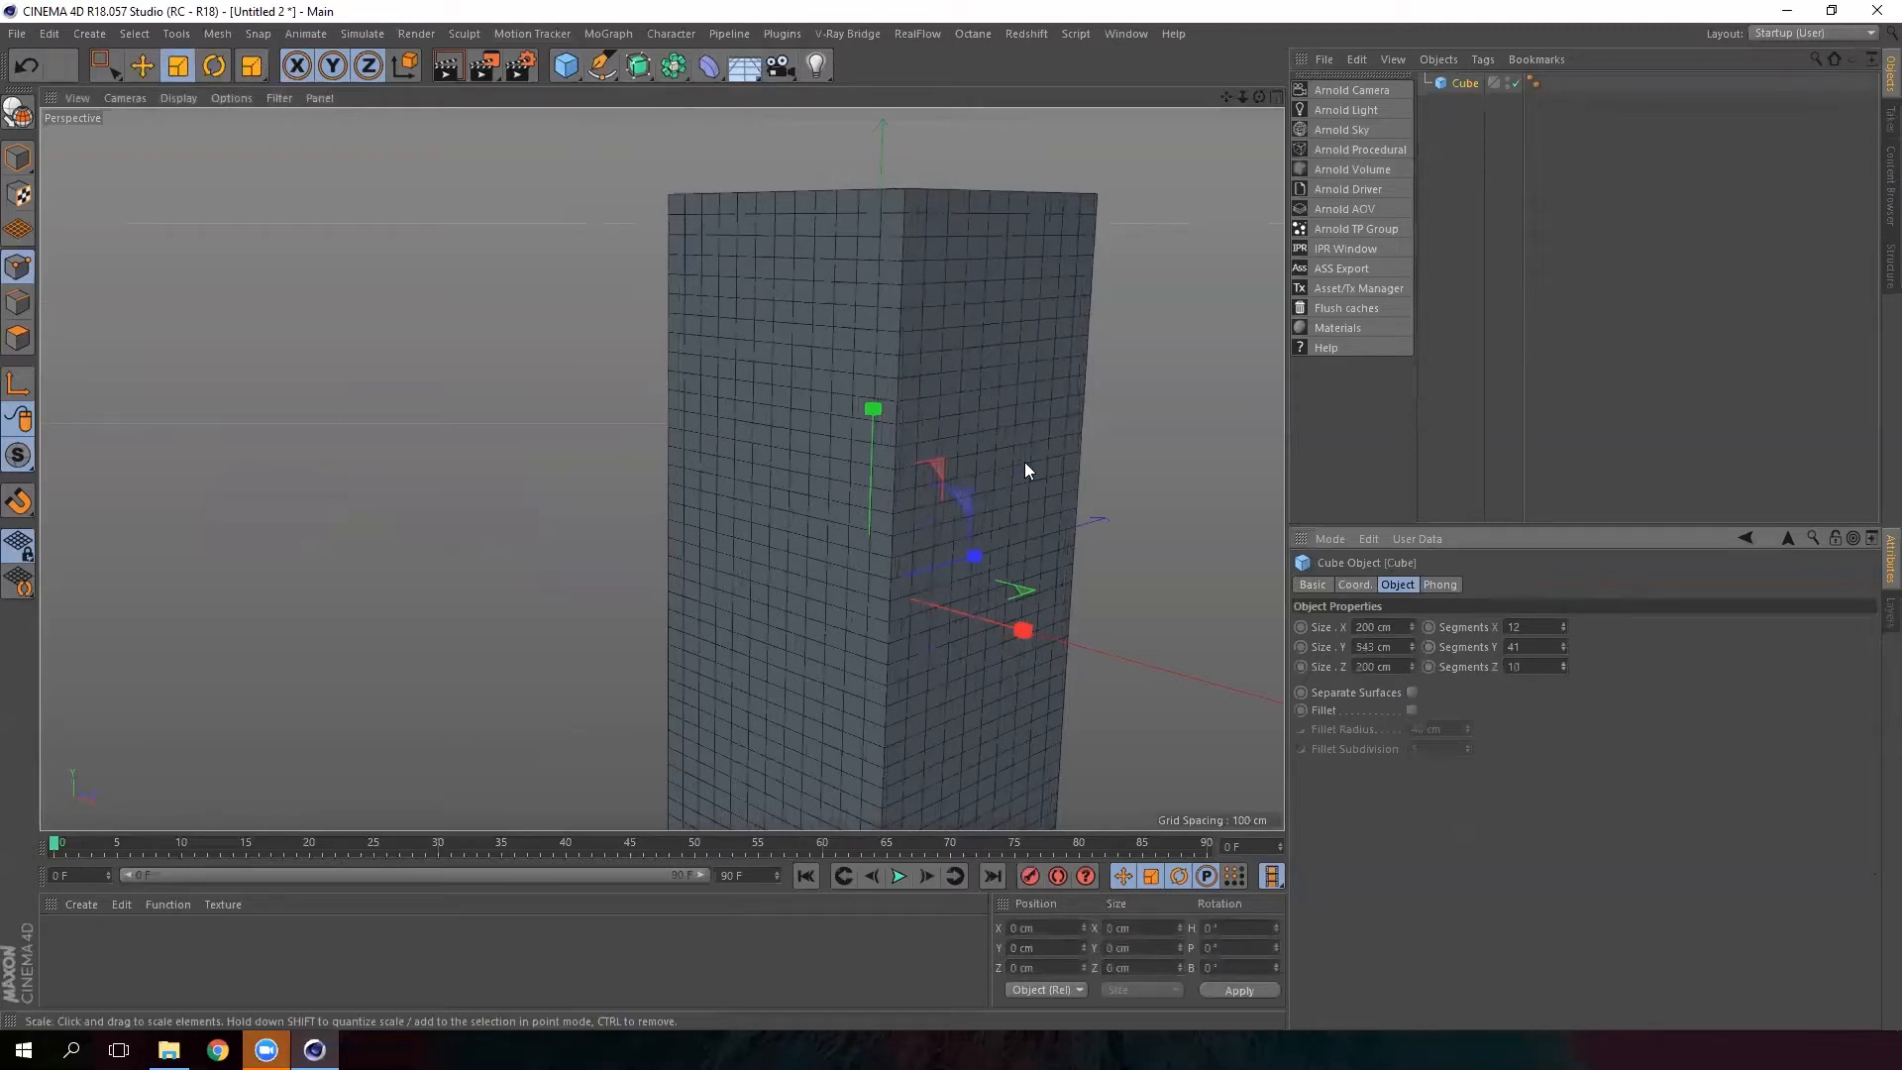
{"action": "middle_click_drag", "start_coordinate": [1024, 463], "coordinate": [617, 442], "text": "alt"}
{"action": "right_click_drag", "start_coordinate": [623, 446], "coordinate": [688, 454], "text": "alt"}
{"action": "middle_click_drag", "start_coordinate": [607, 514], "coordinate": [602, 430], "text": "alt"}
{"action": "left_click_drag", "start_coordinate": [603, 430], "coordinate": [519, 406], "text": "alt"}
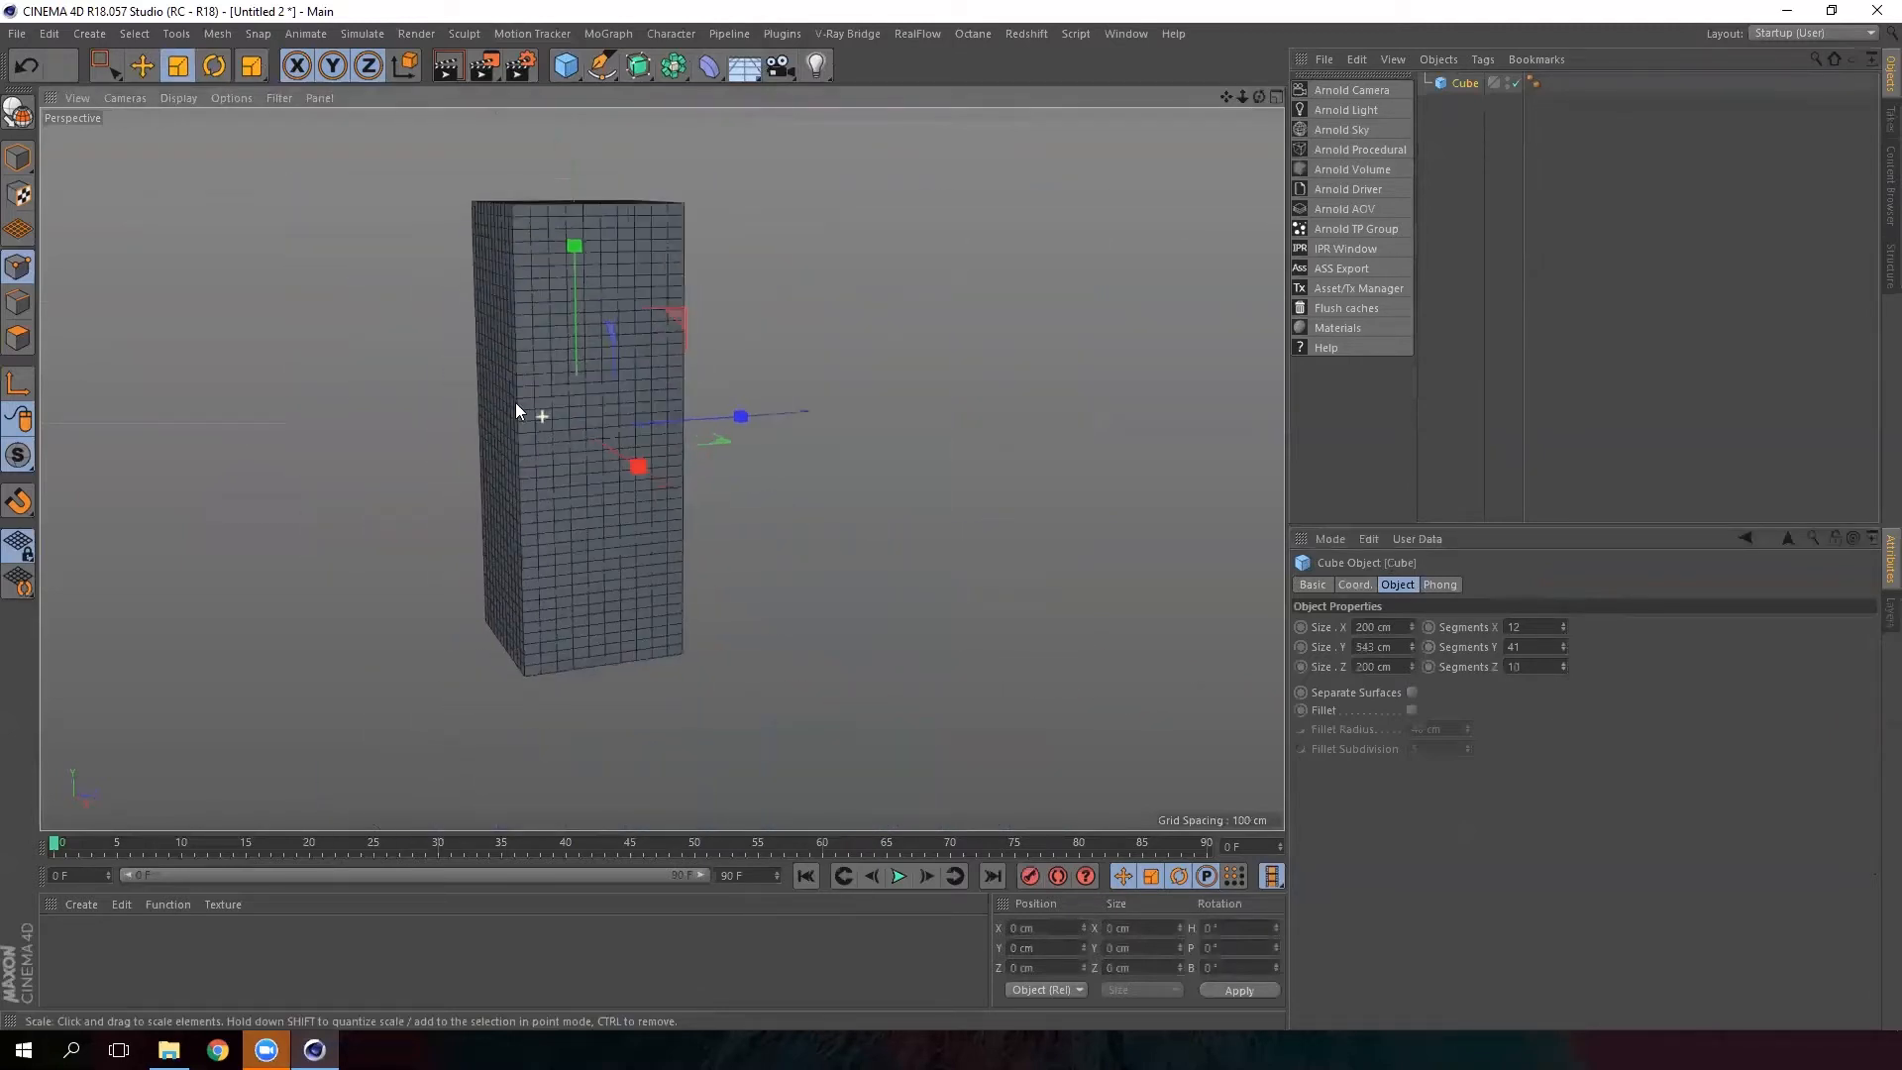
{"action": "scroll", "coordinate": [518, 407], "scroll_direction": "up", "scroll_amount": 3}
{"action": "scroll", "coordinate": [582, 426], "scroll_direction": "down", "scroll_amount": 3}
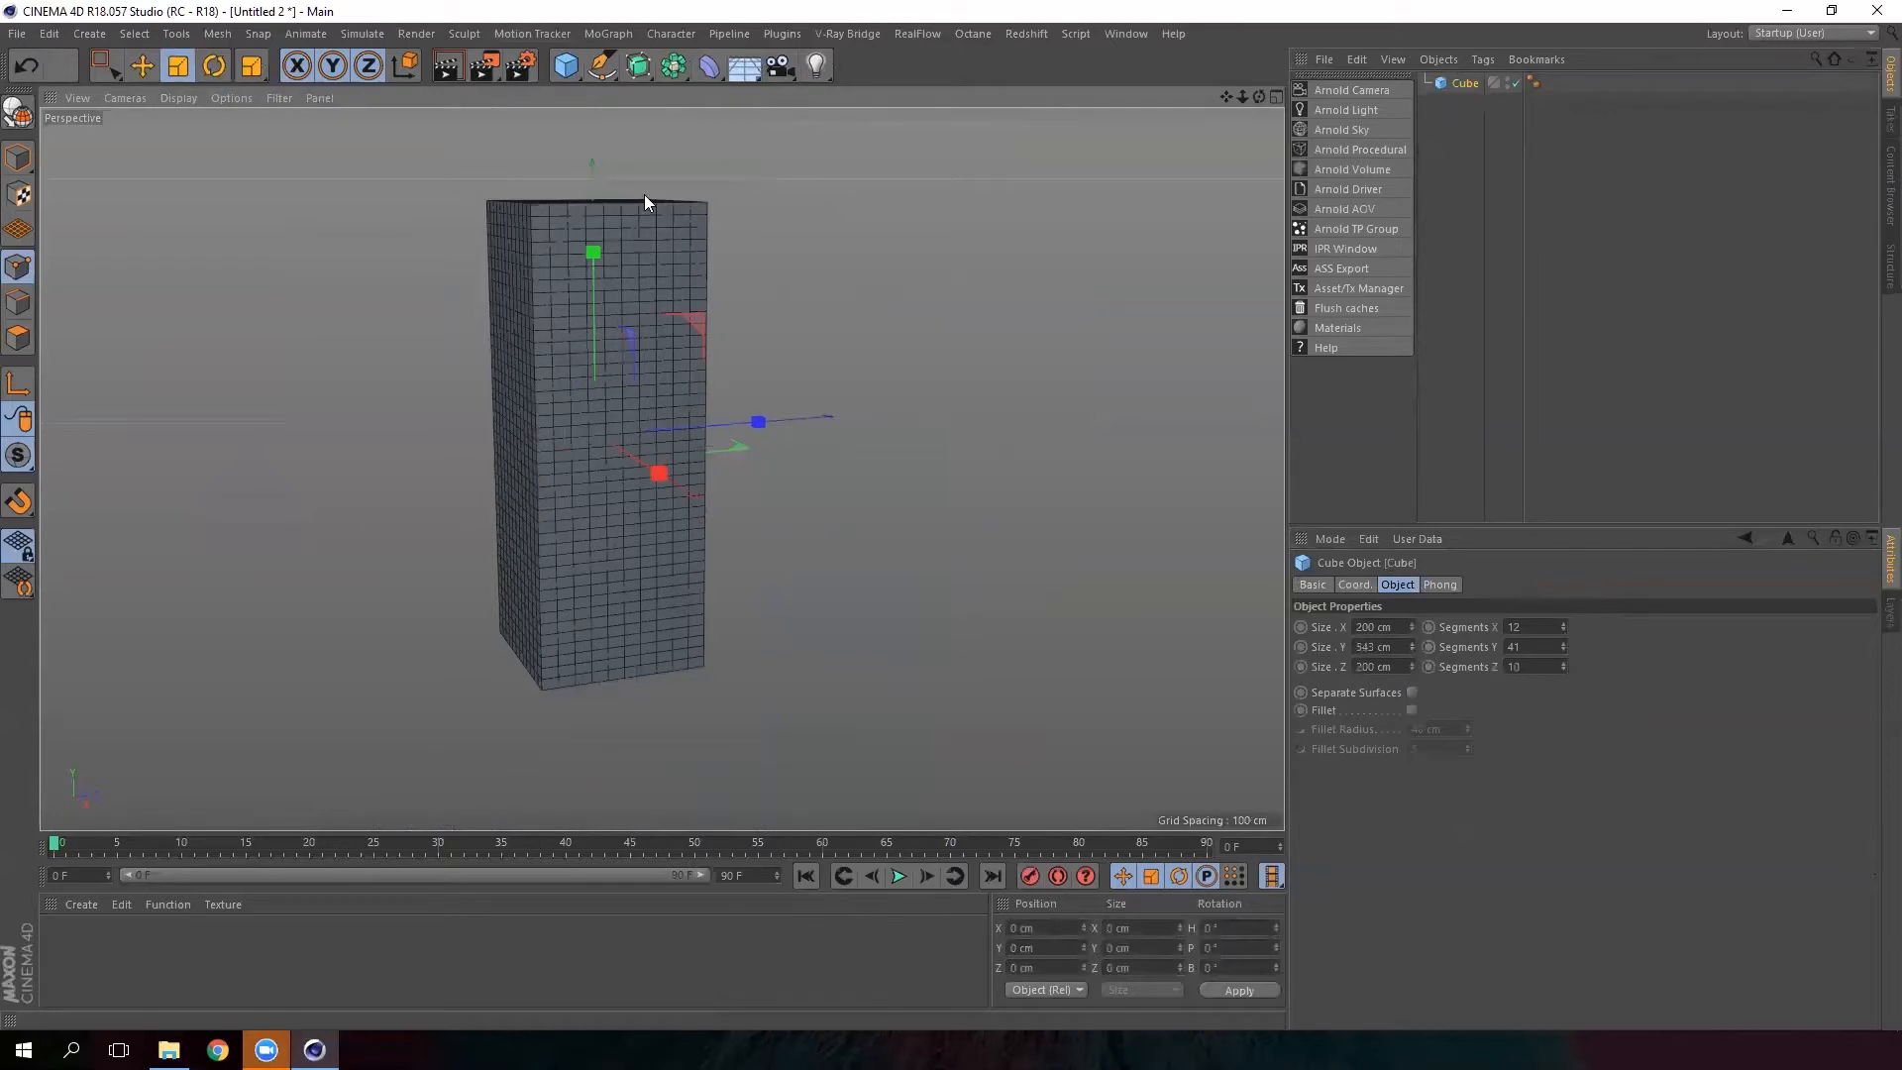
Step: Add a Twist deformer and make it a child of the cube
{"action": "left_click_drag", "start_coordinate": [713, 77], "coordinate": [794, 131]}
{"action": "left_click_drag", "start_coordinate": [531, 408], "coordinate": [542, 367], "text": "alt"}
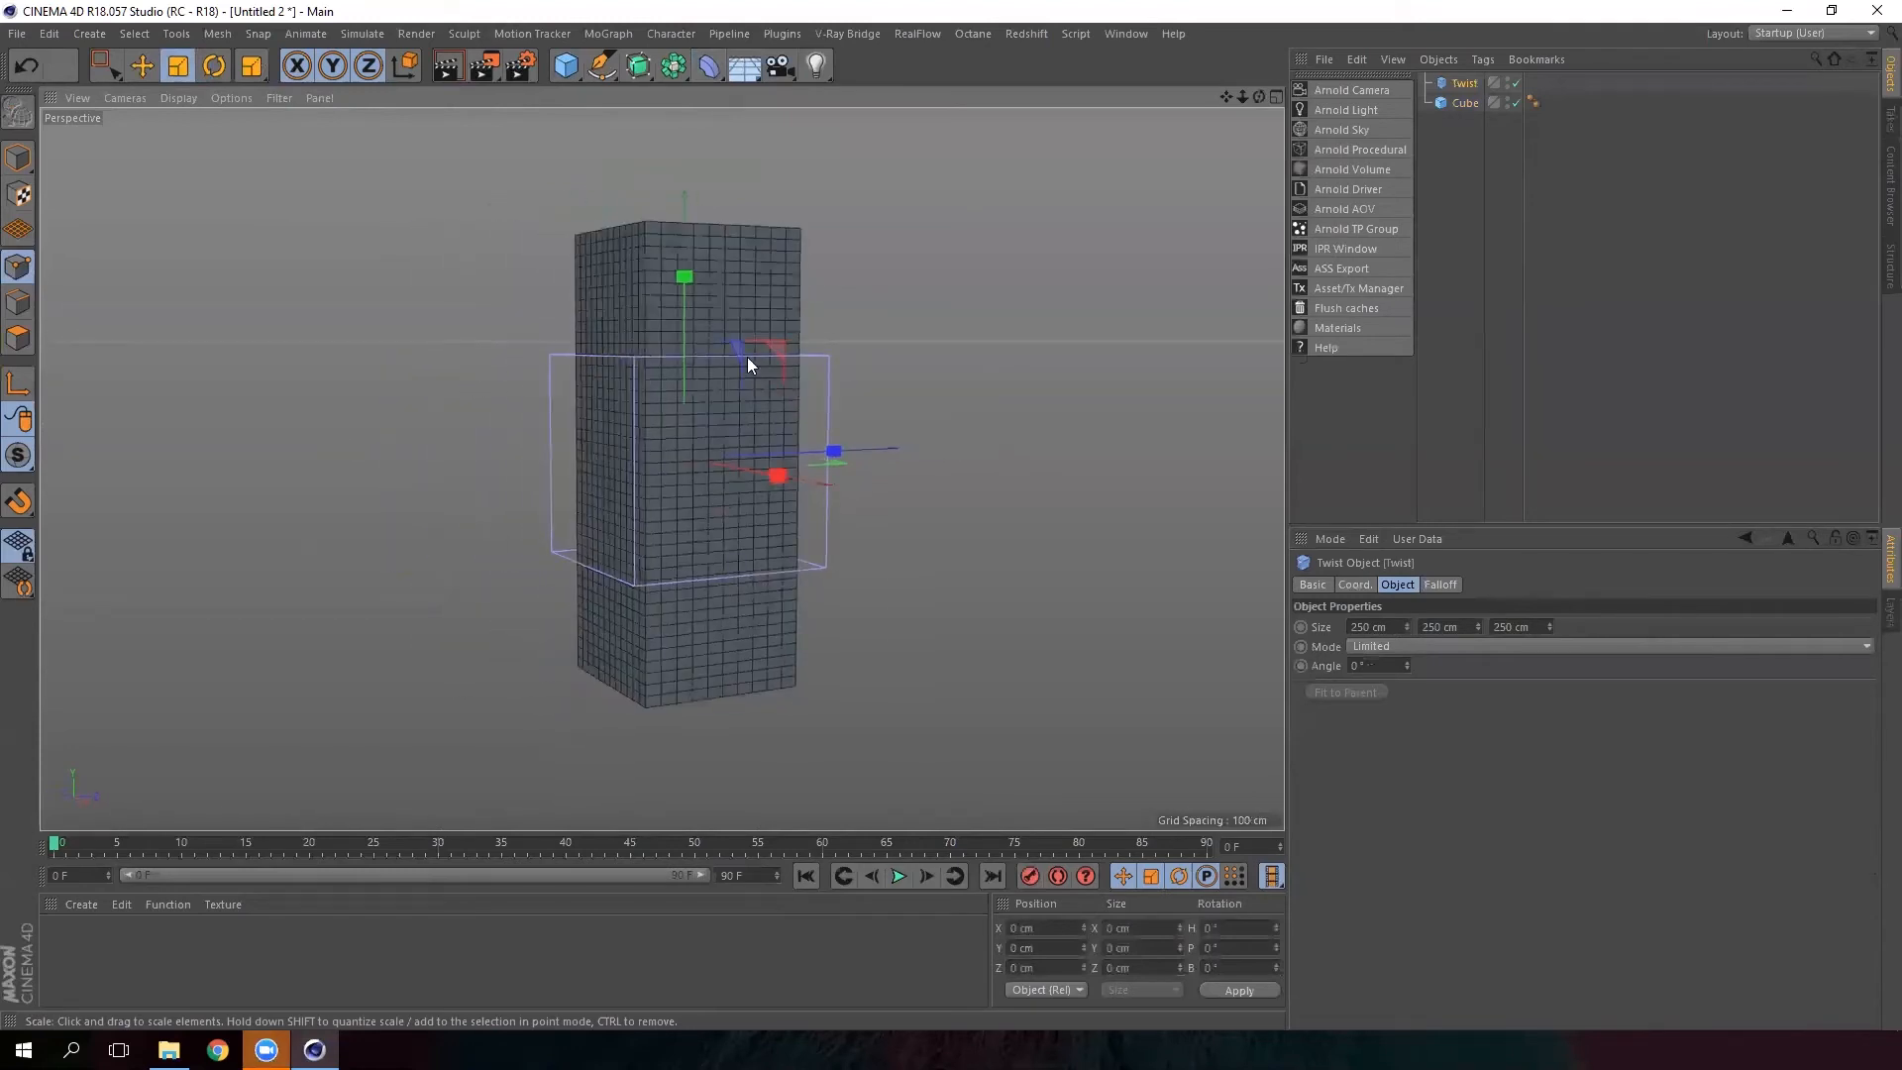
{"action": "left_click_drag", "start_coordinate": [1464, 83], "coordinate": [1476, 105]}
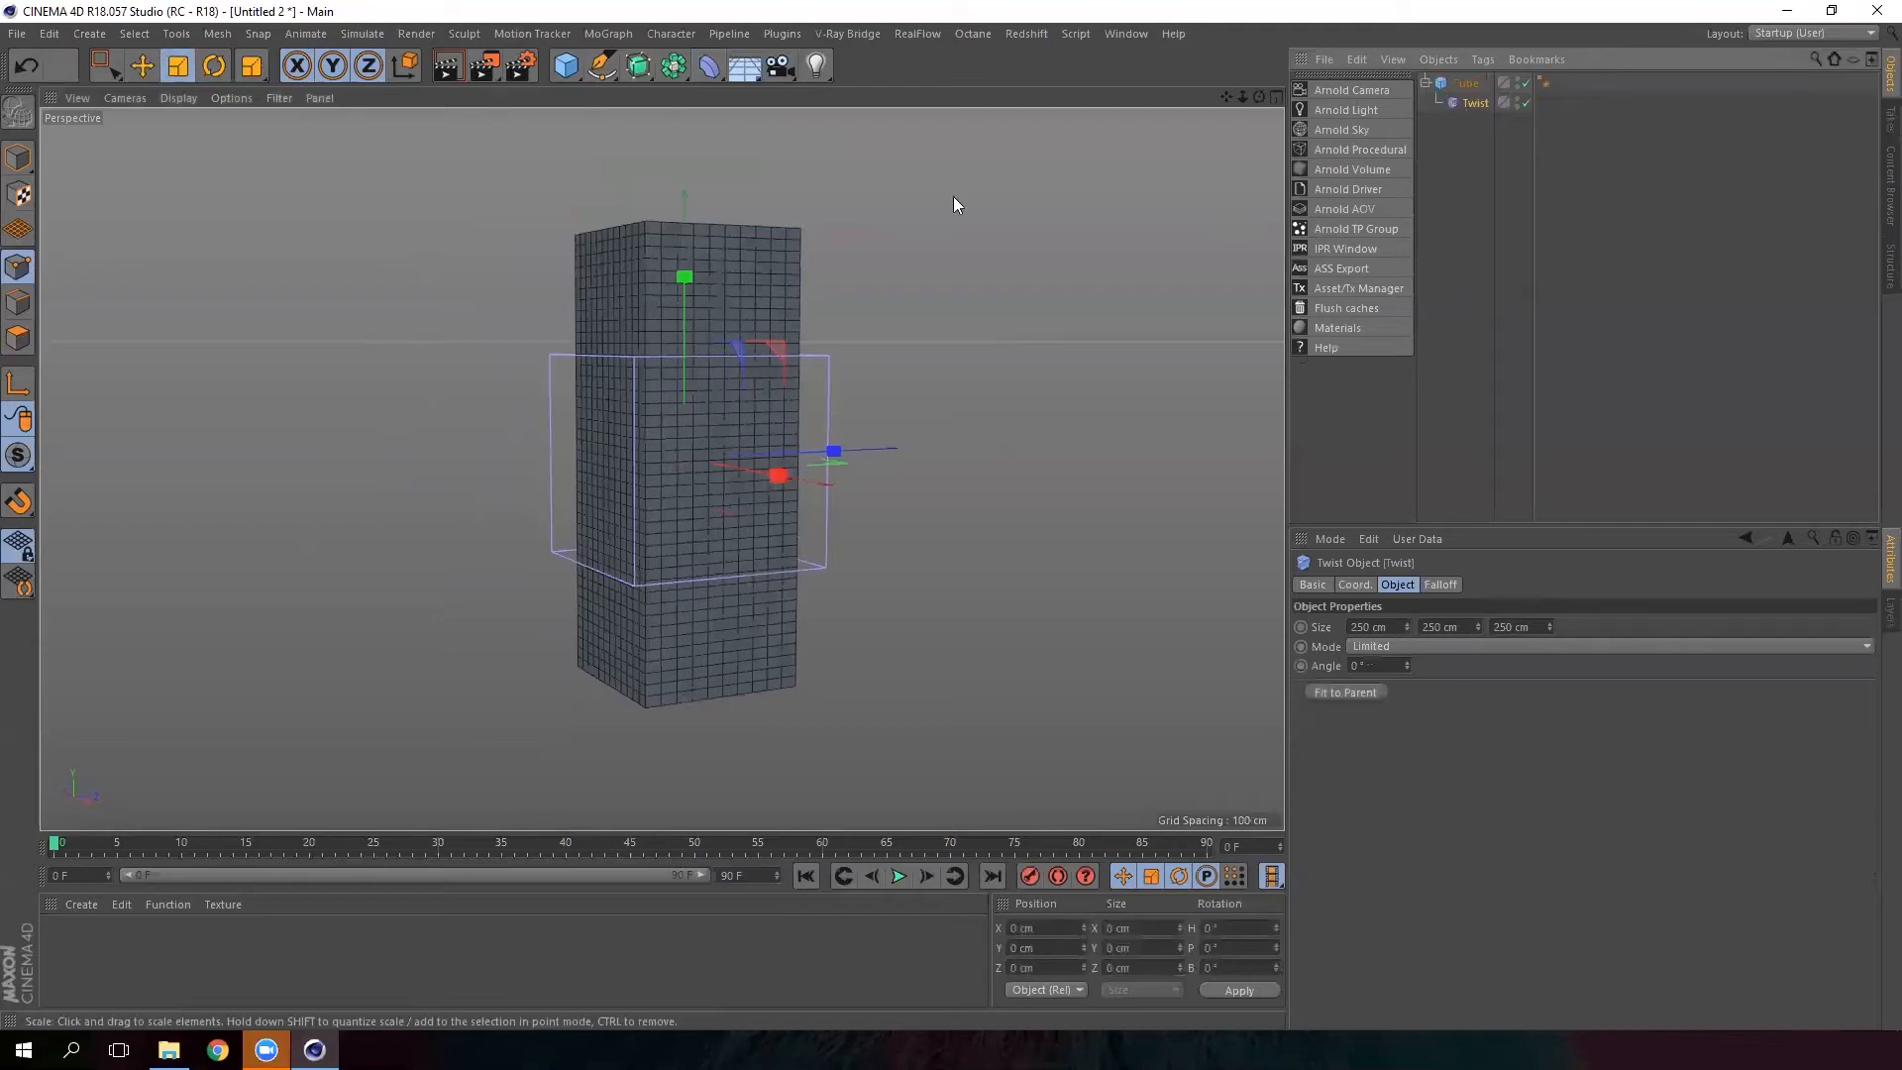
Step: Fit the Twist deformer to its parent cube and enlarge its size to 224 × 568 × 229 cm
{"action": "left_click", "coordinate": [1365, 692]}
{"action": "left_click_drag", "start_coordinate": [1407, 624], "coordinate": [1407, 609]}
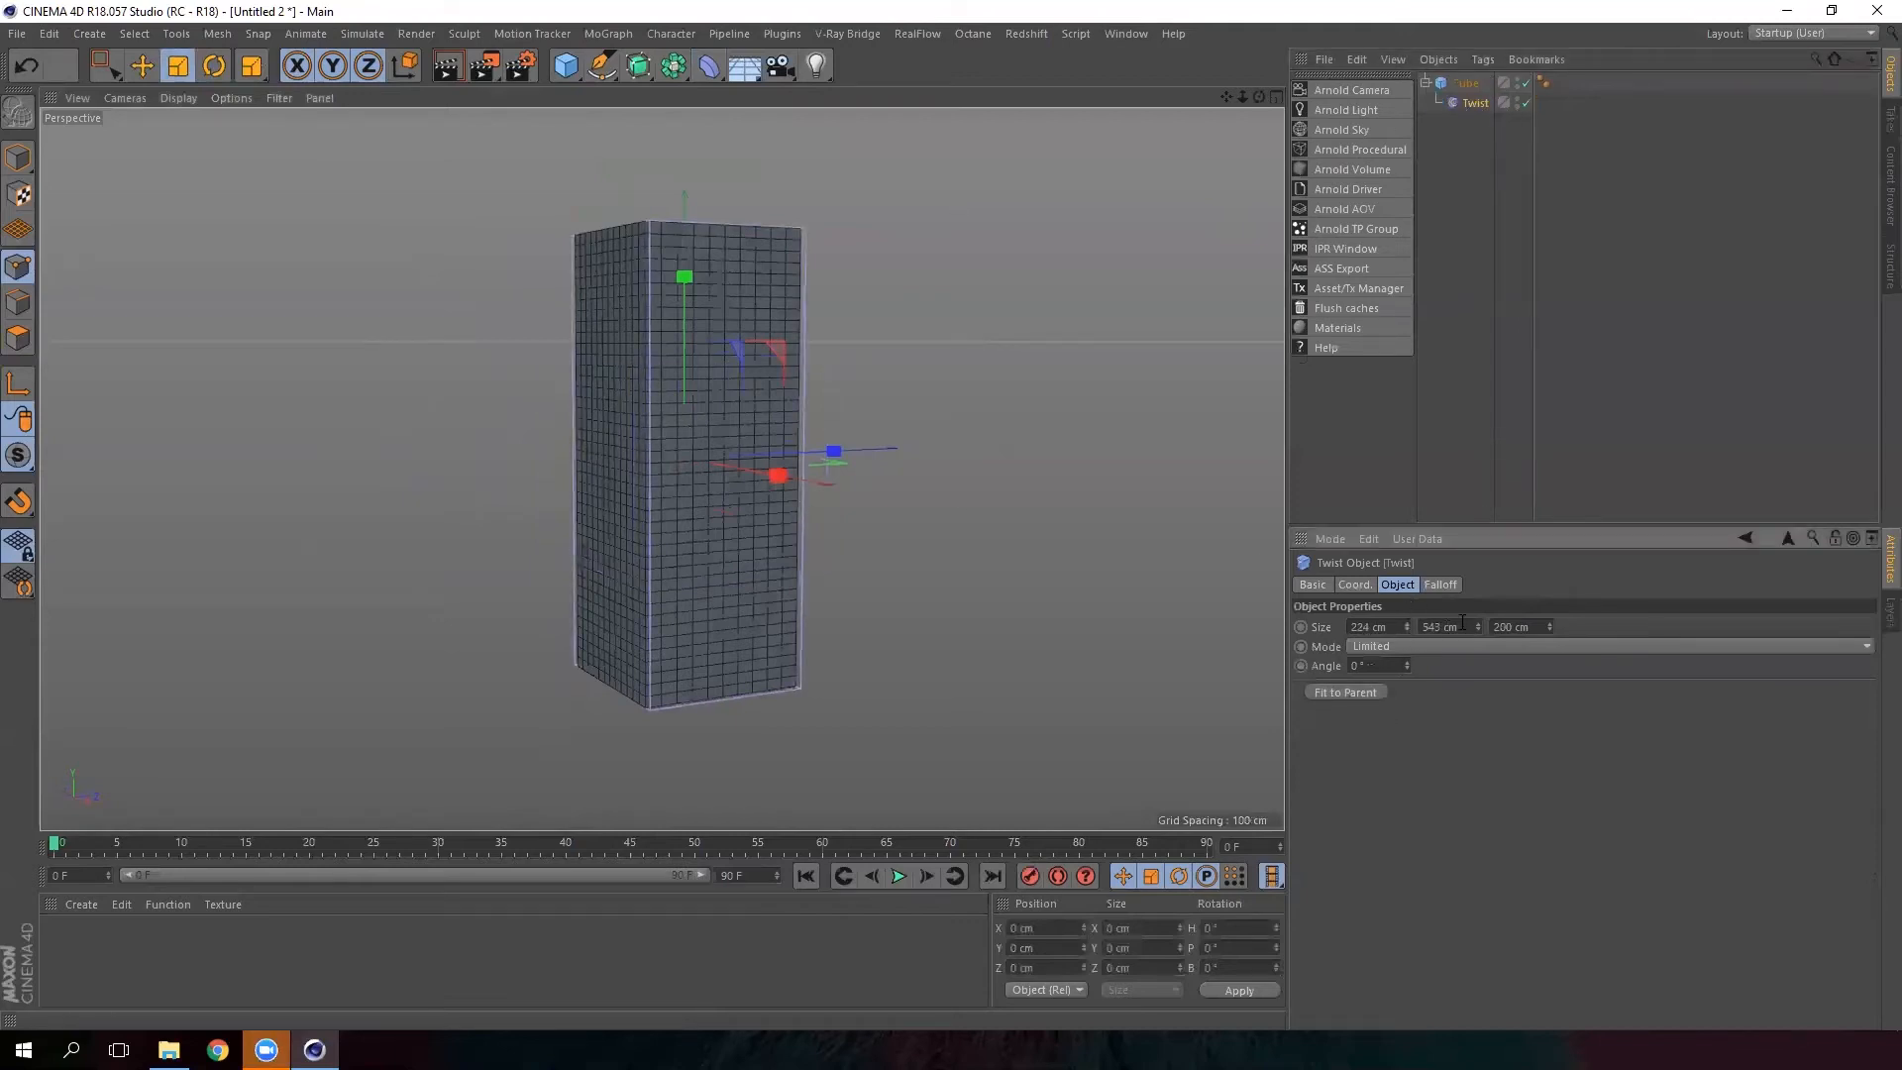
{"action": "left_click_drag", "start_coordinate": [1549, 626], "coordinate": [1550, 596]}
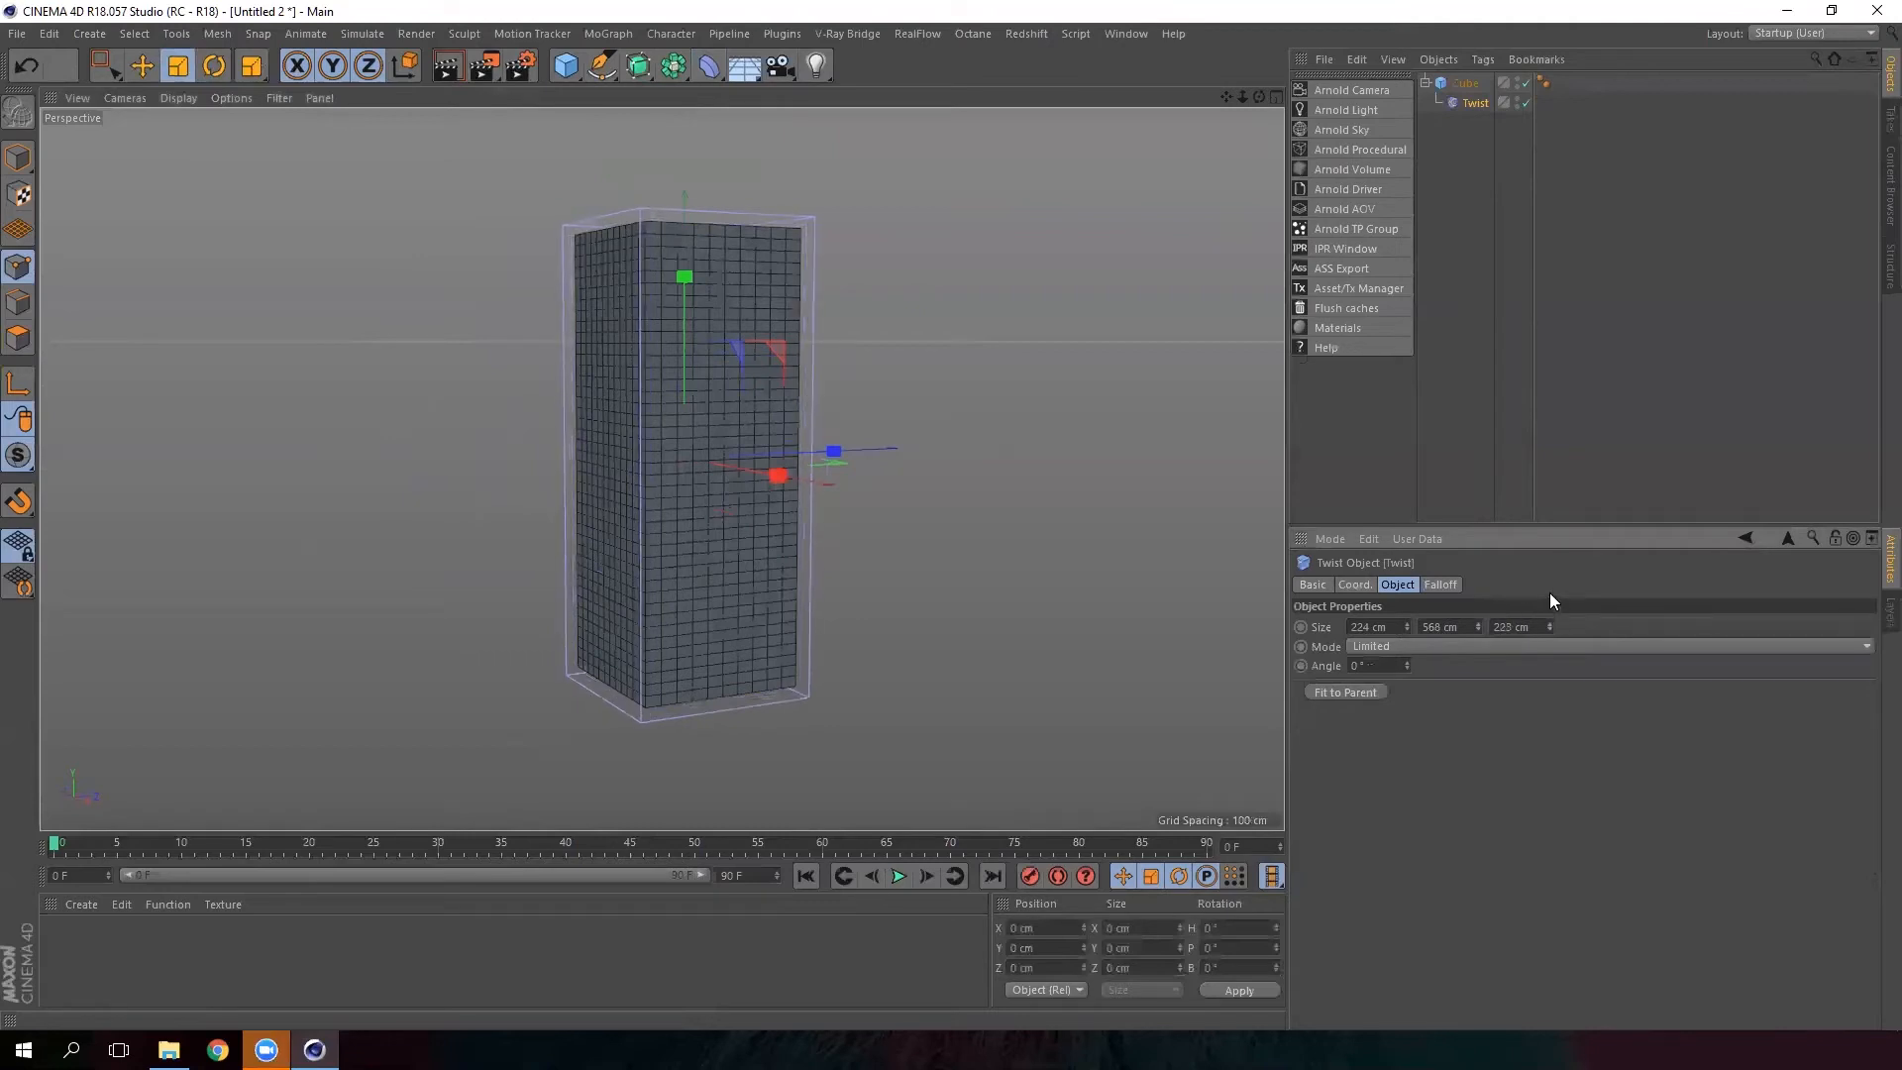
Step: Set the Twist deformer's angle to 231° to spiral the cube
{"action": "left_click_drag", "start_coordinate": [521, 432], "coordinate": [670, 420], "text": "alt"}
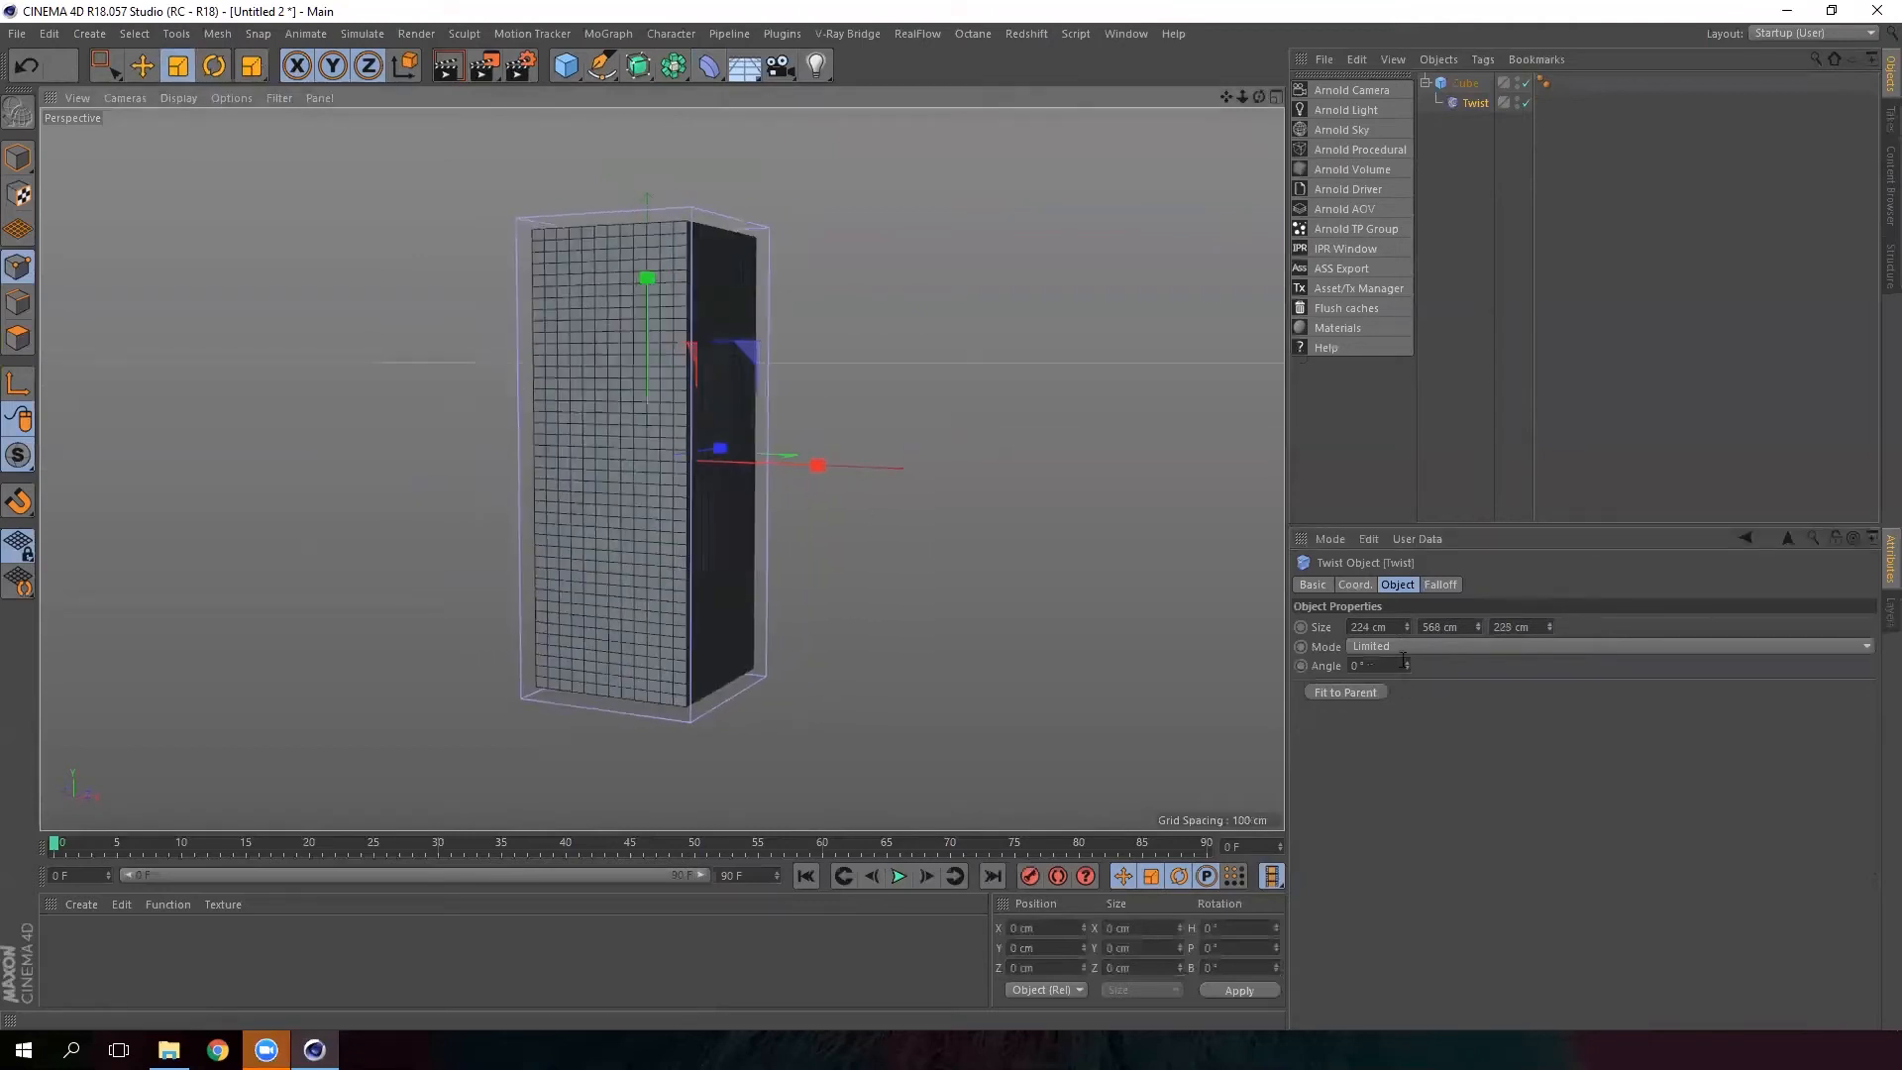
{"action": "left_click_drag", "start_coordinate": [1407, 660], "coordinate": [1468, 420]}
{"action": "left_click_drag", "start_coordinate": [656, 406], "coordinate": [778, 509], "text": "alt"}
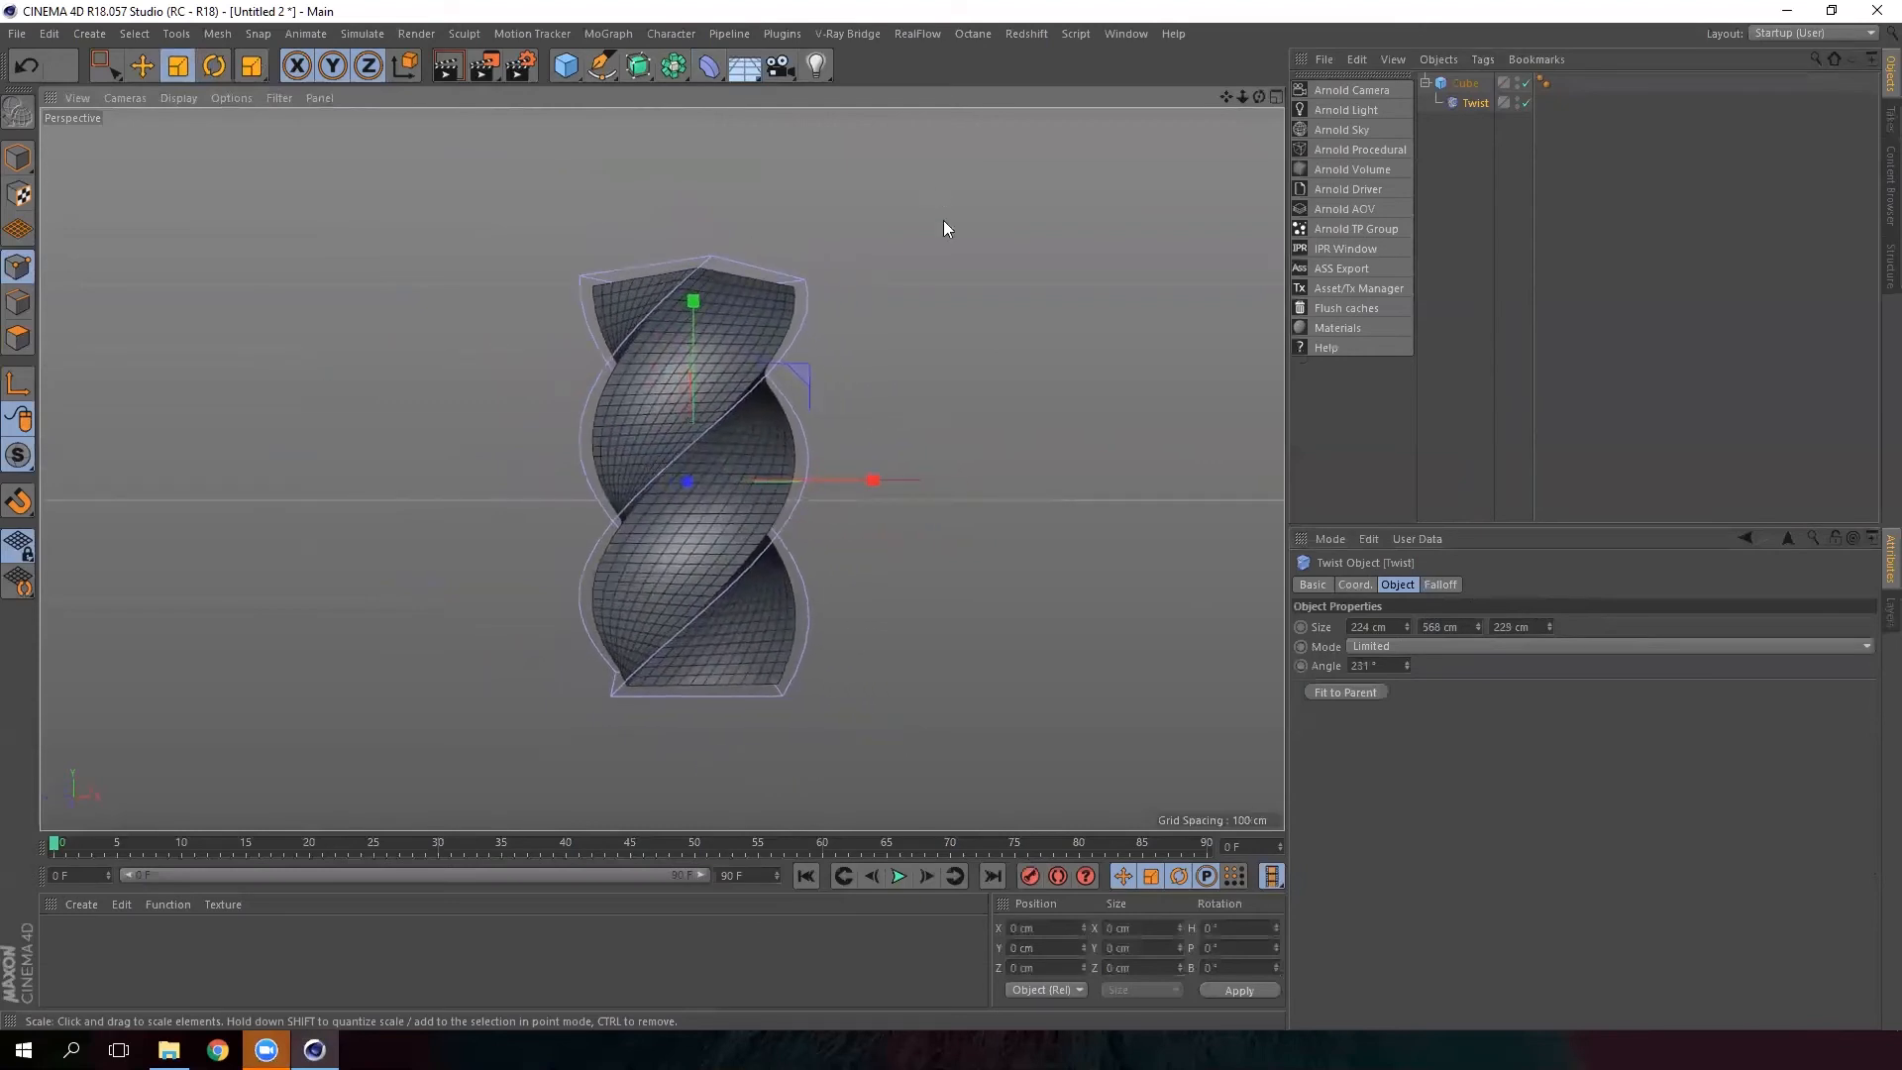
Step: Open the list of available deformers
{"action": "left_click", "coordinate": [709, 67]}
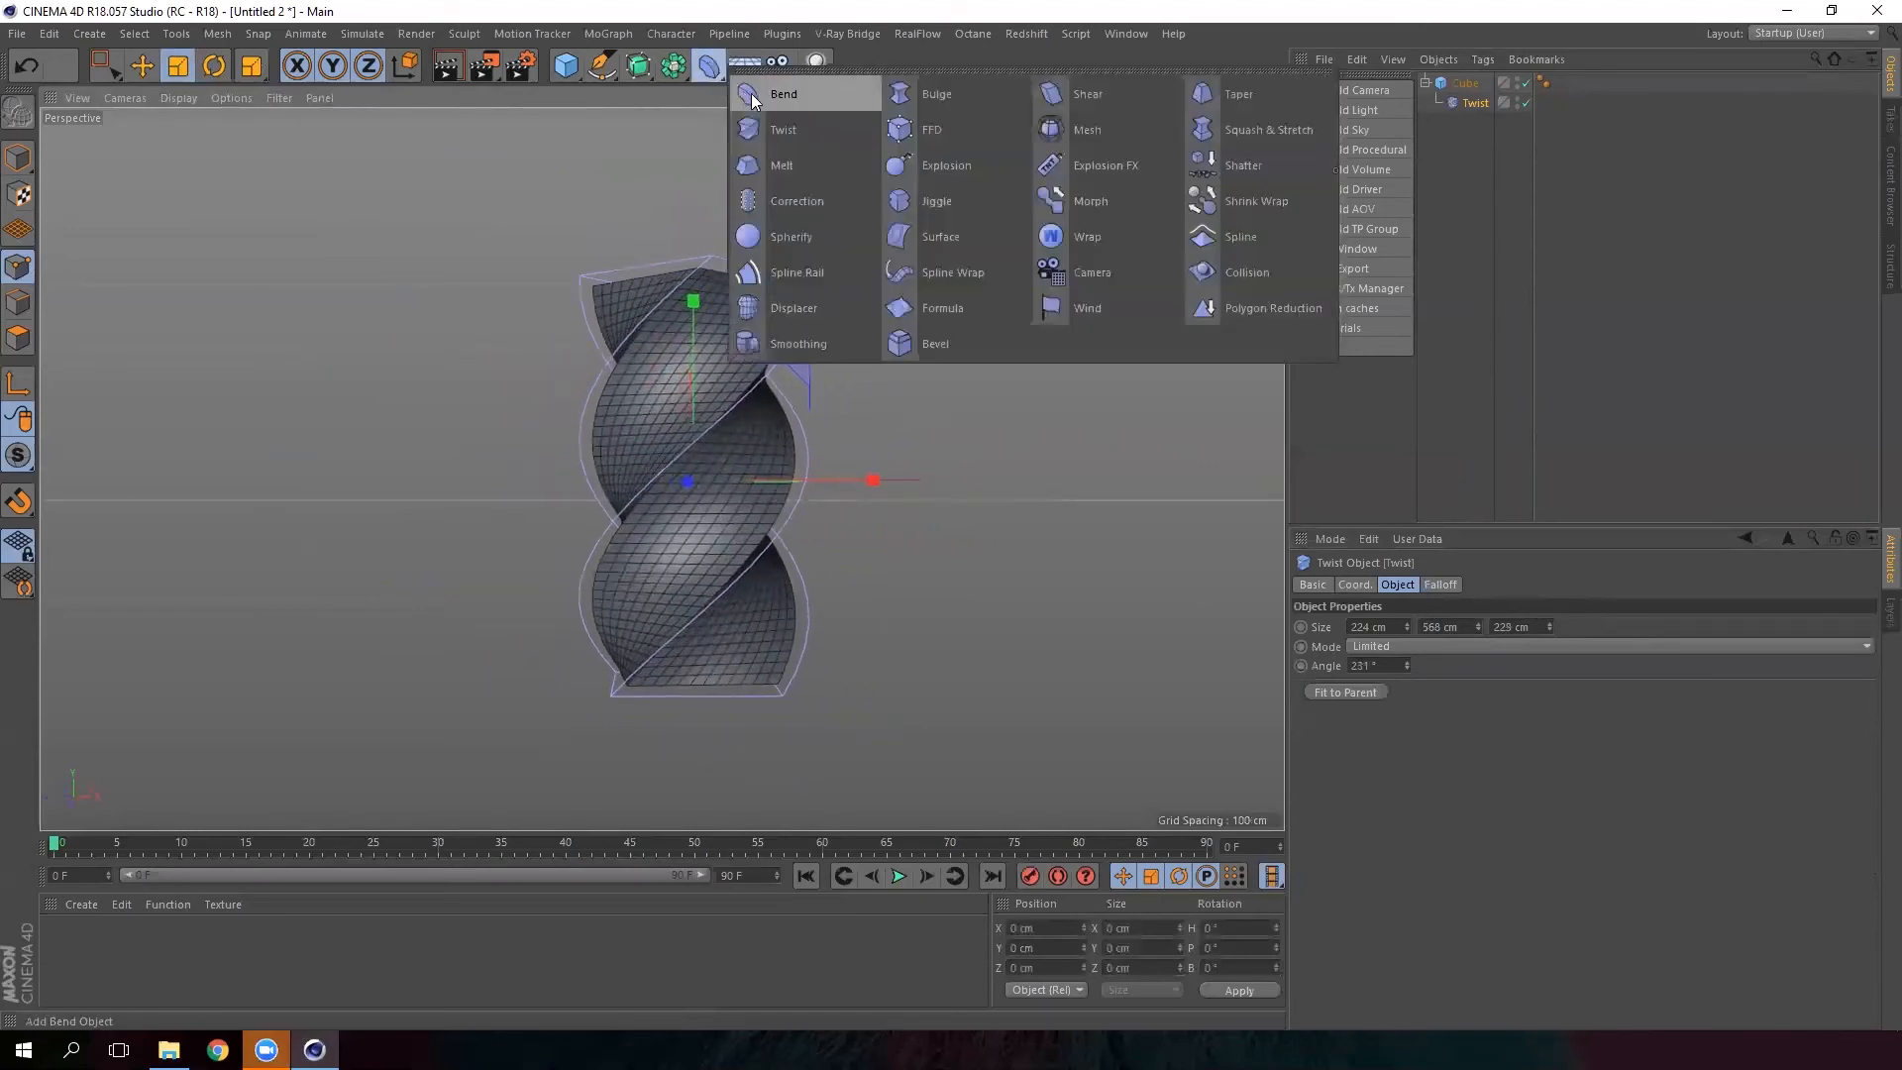